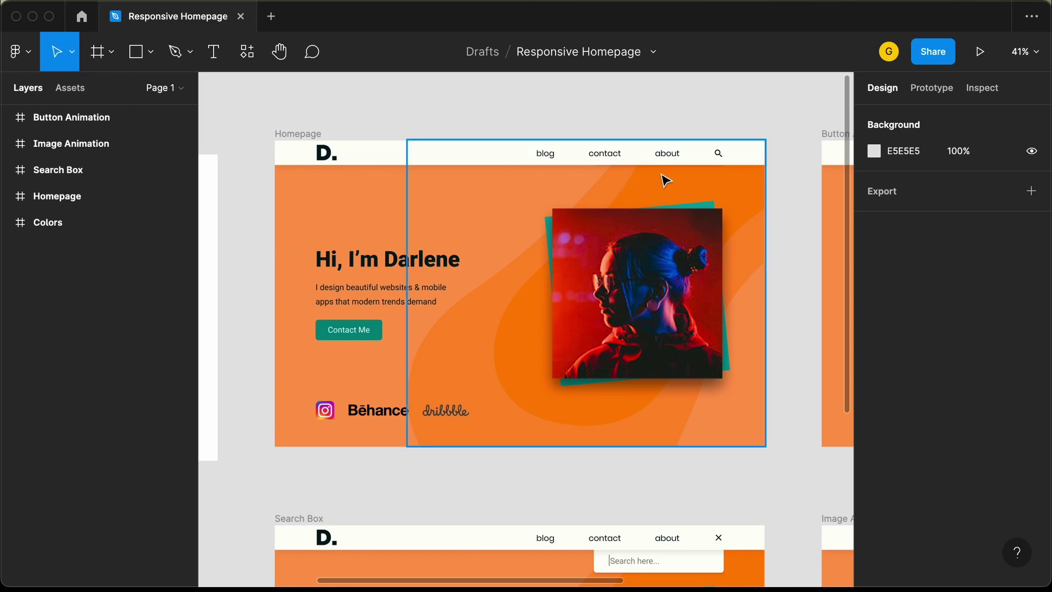
Show the Responsive Homepage's prototype connections and run the prototype in a presentation tab.
click(937, 88)
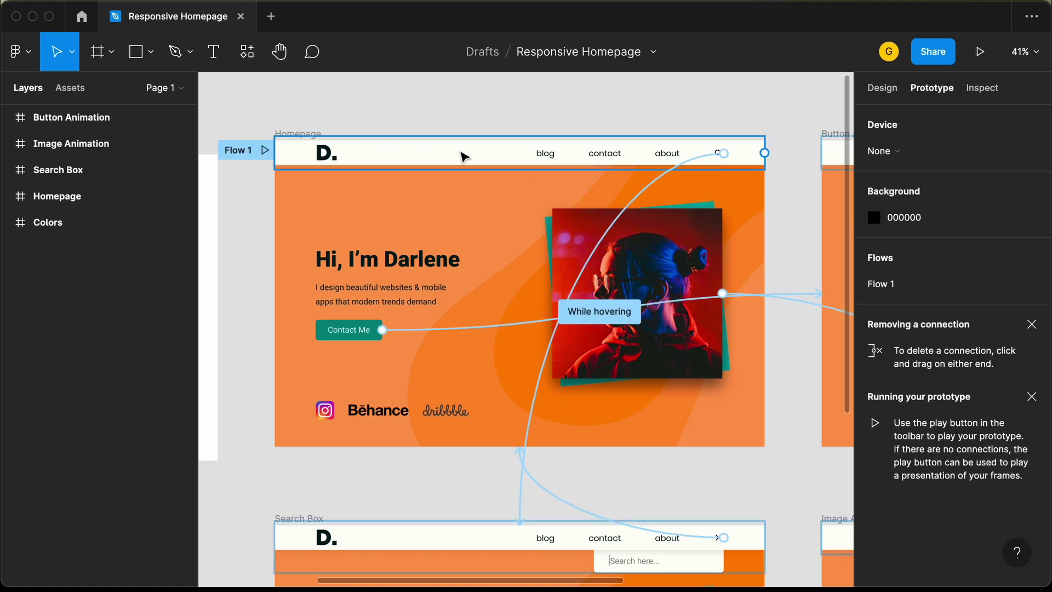
click(979, 54)
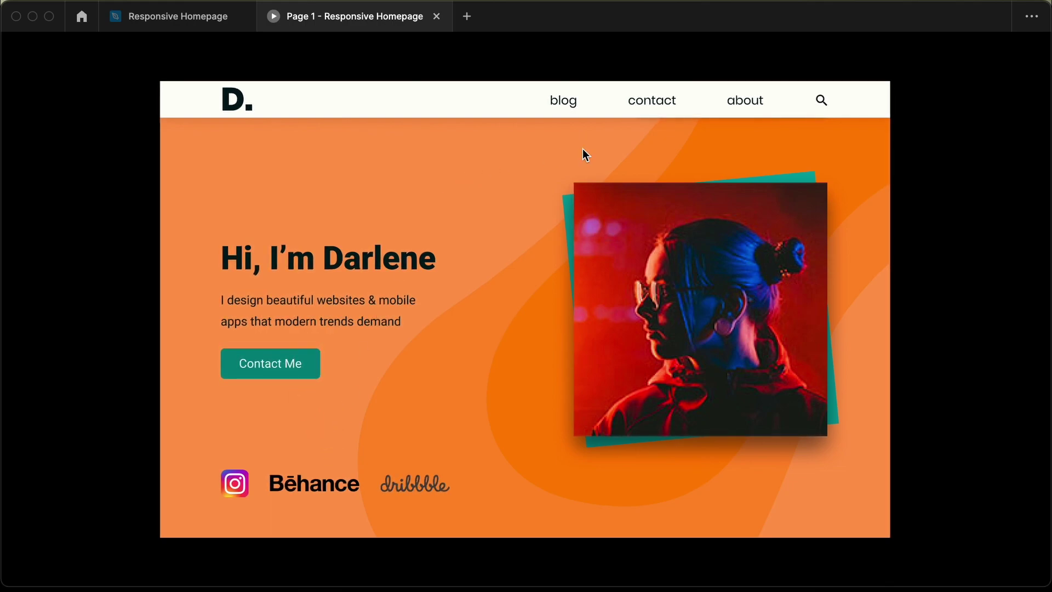
Open and close the prototype's search box, then exit the preview back to the editor.
click(821, 100)
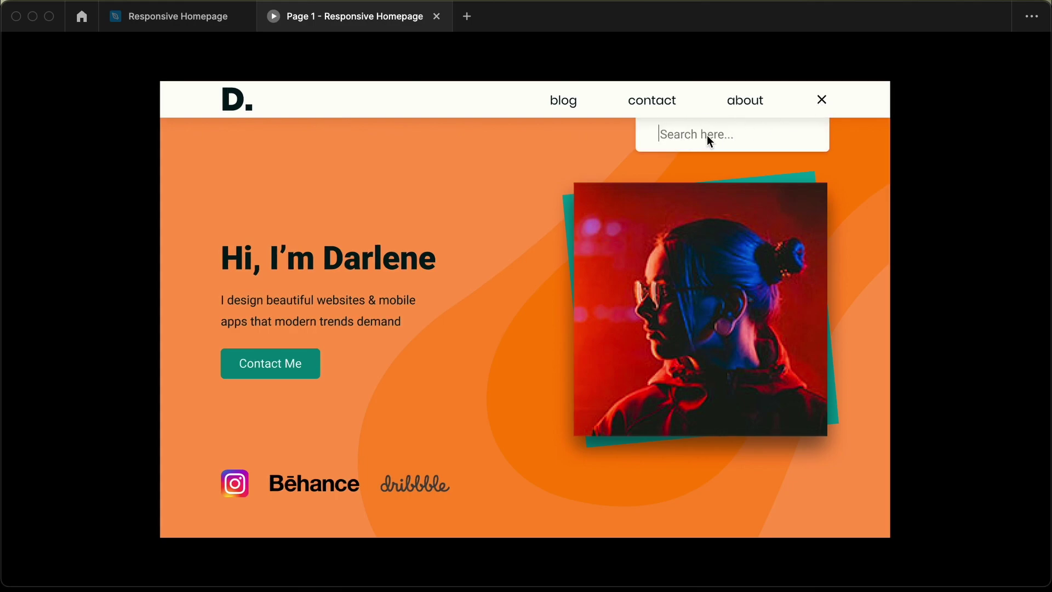
click(822, 104)
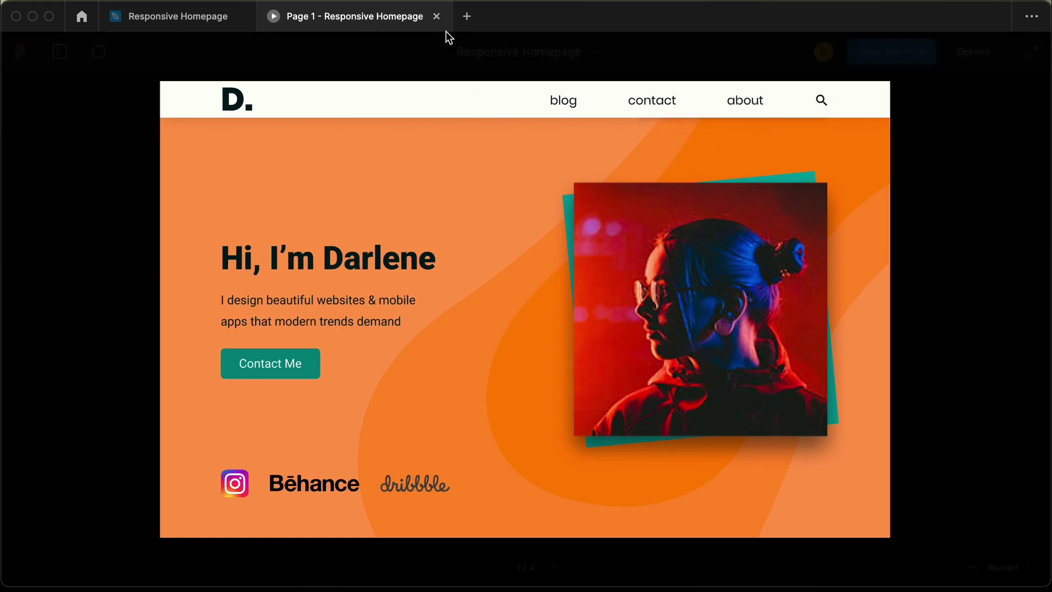
click(436, 17)
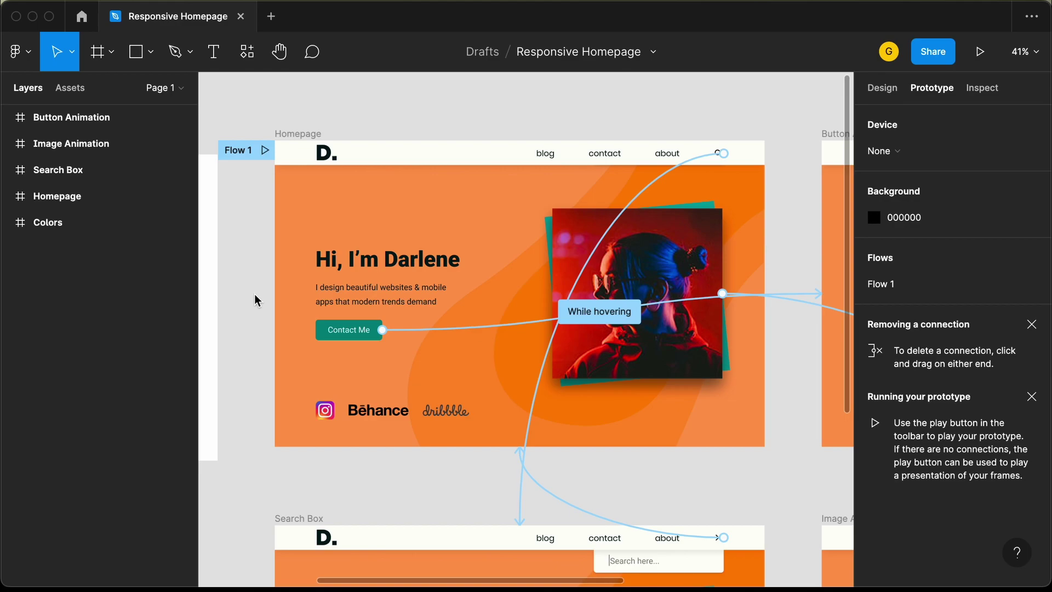
Duplicate the 1440×900 Homepage frame by Alt-dragging a copy below the original.
click(881, 87)
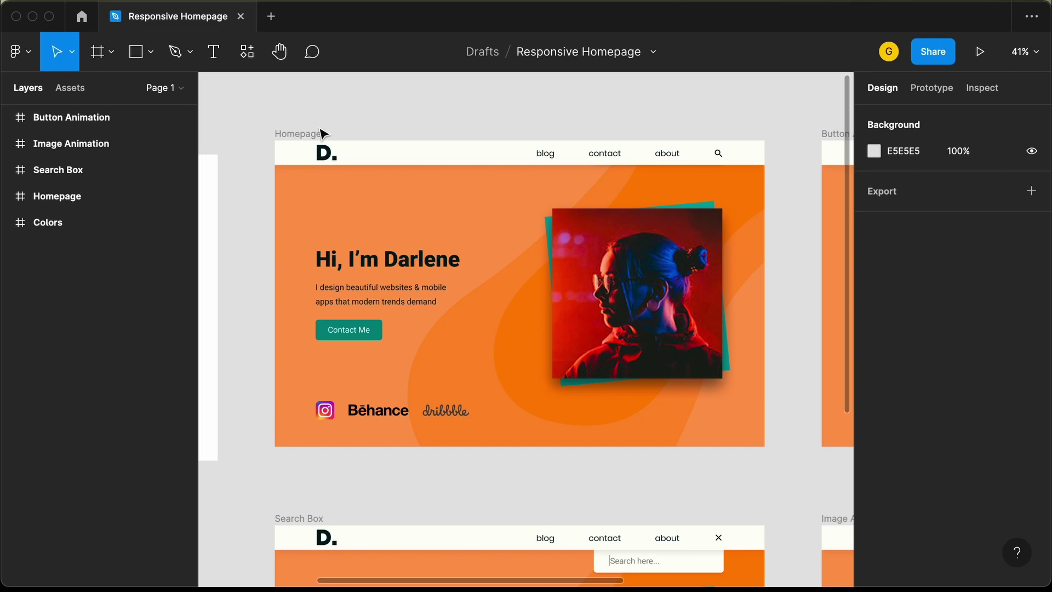
click(298, 135)
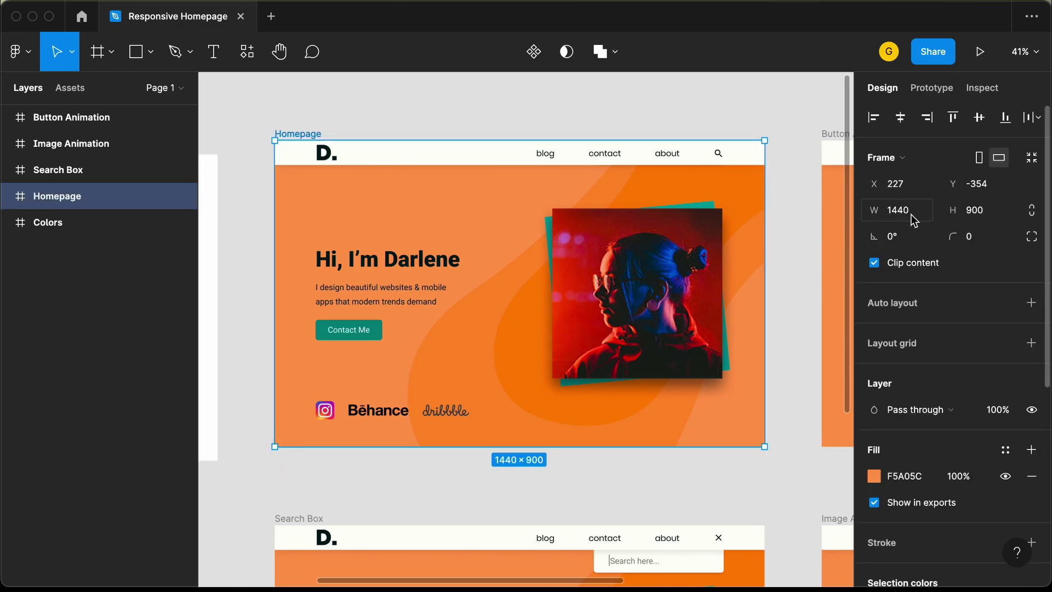
scroll(389, 134, down, 10)
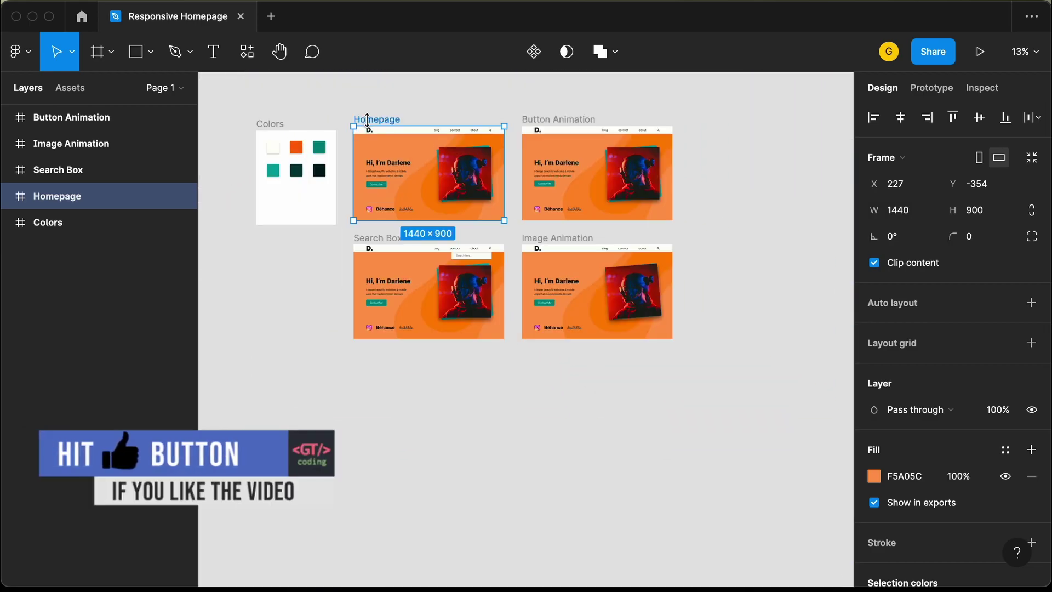
drag(375, 132, 381, 278)
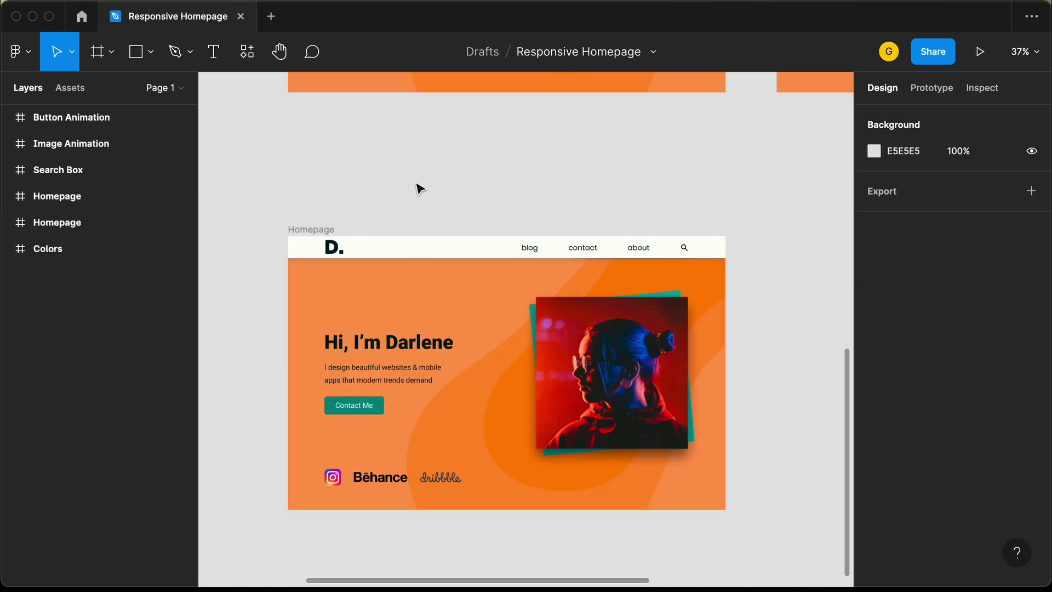
scroll(420, 189, down, 5)
Rename the copied frame to 'Homepage - 1280'.
click(96, 196)
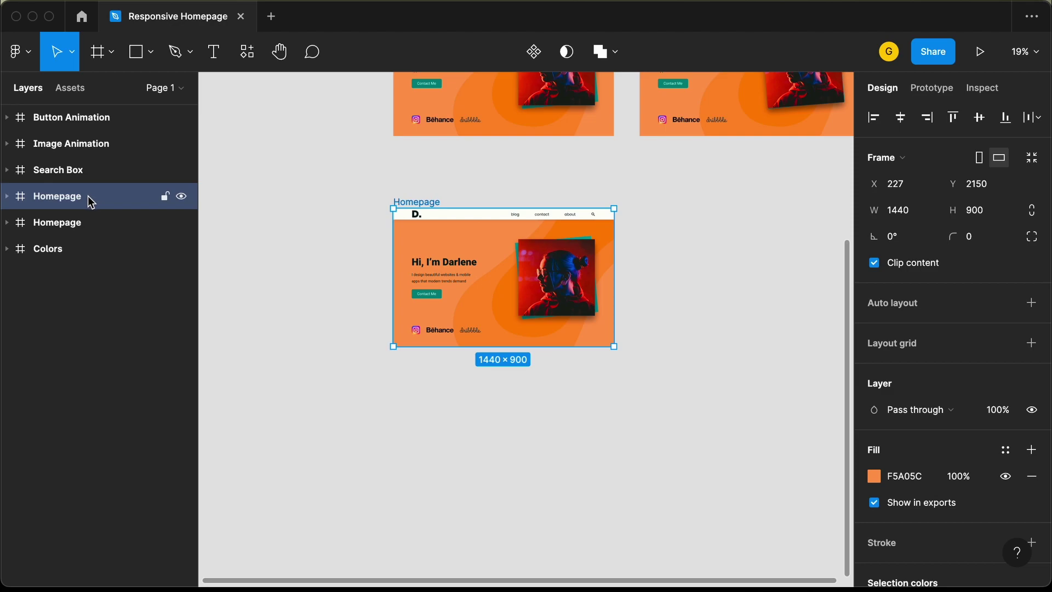
double_click(86, 201)
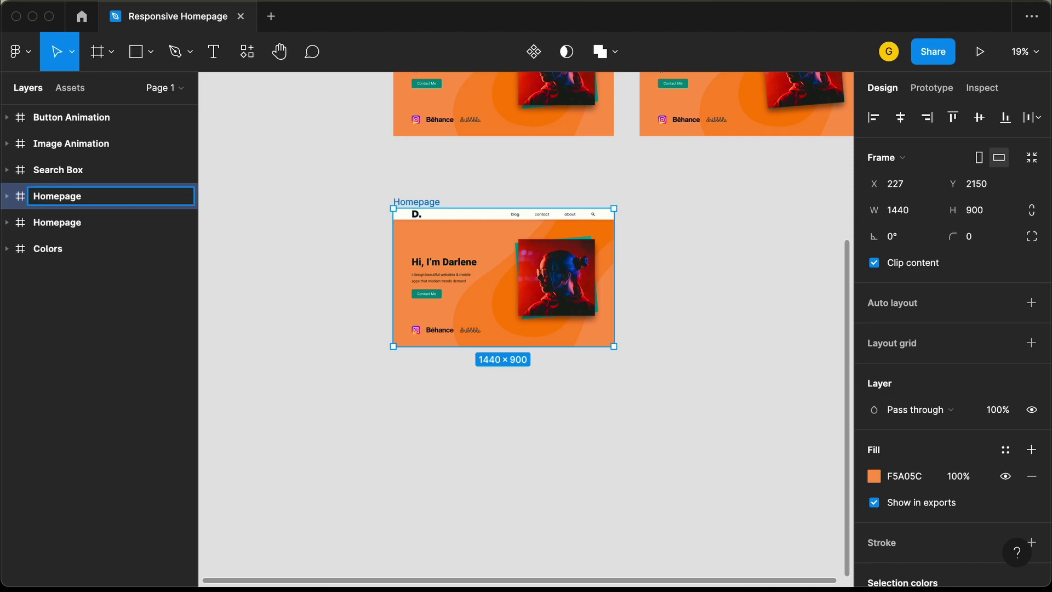
key(Return)
key(Escape)
Move all its child layers, Button through BG Shape, out beside the frame.
click(7, 196)
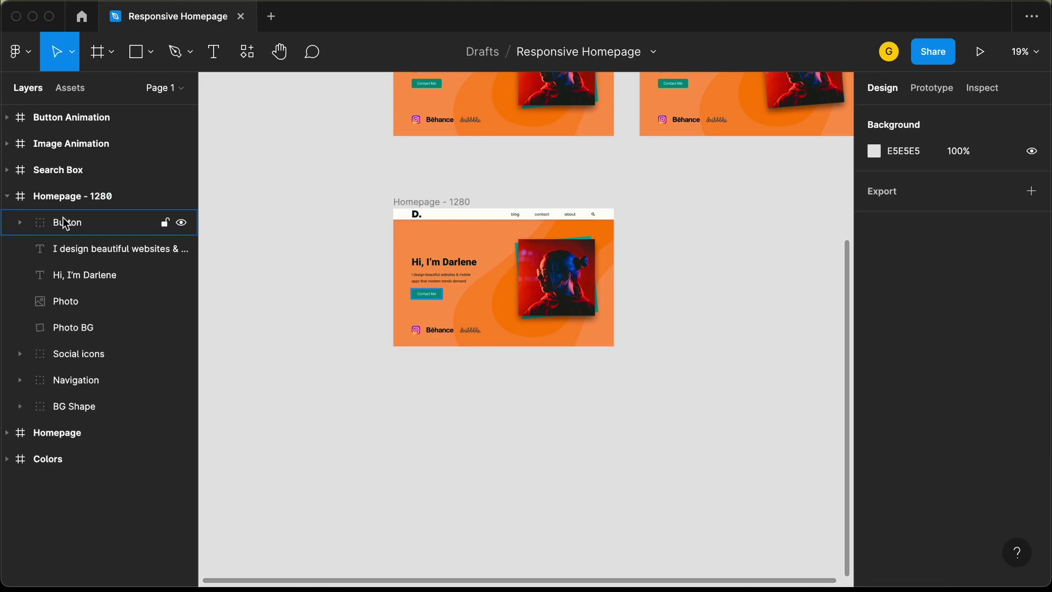
click(77, 222)
shift+click(93, 406)
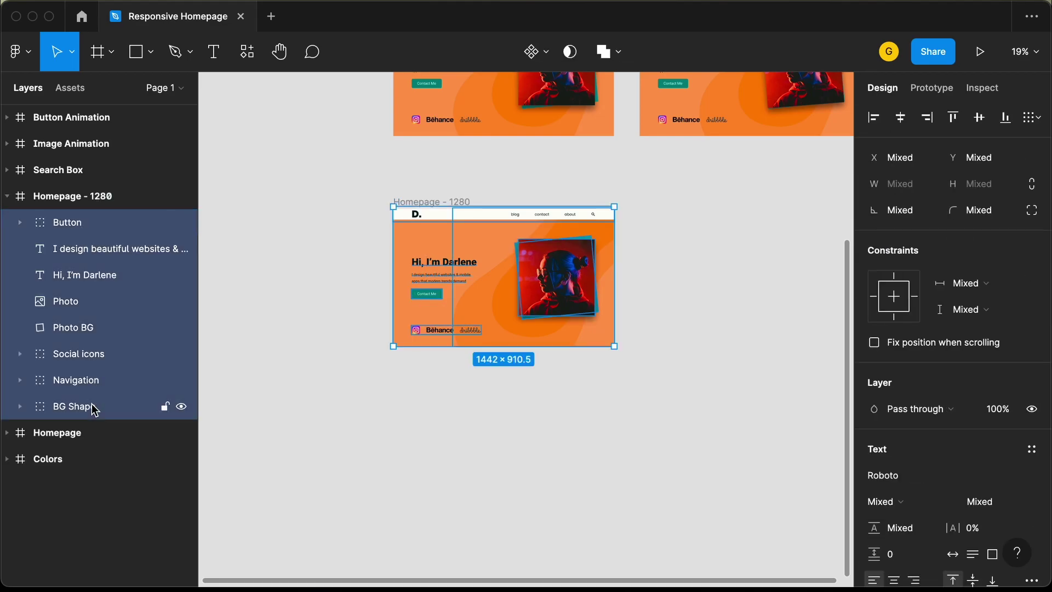
drag(477, 254, 240, 315)
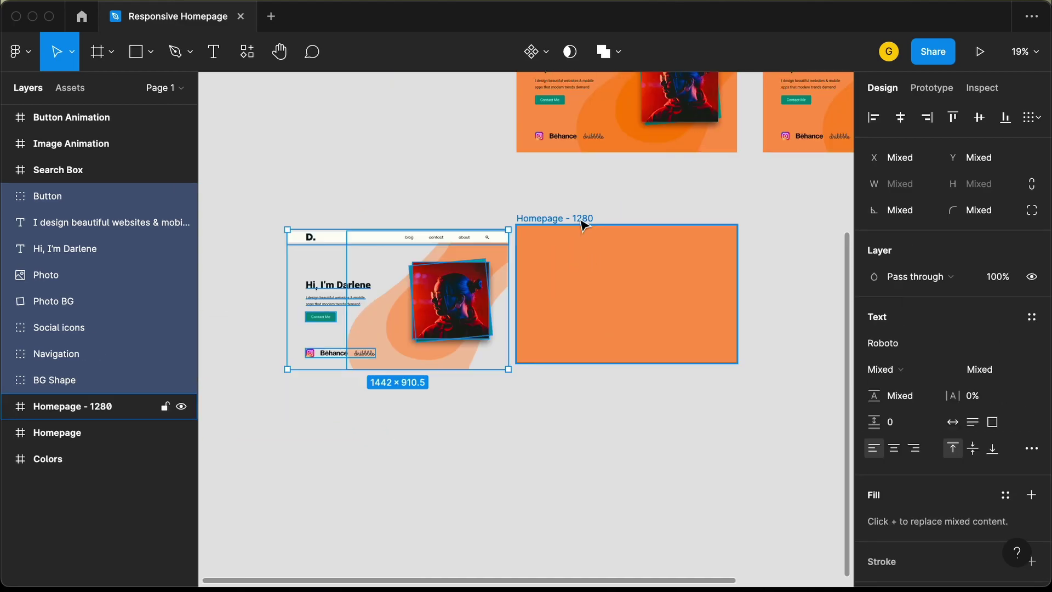
Resize the empty Homepage - 1280 frame to the iMac 1280×720 preset.
click(581, 220)
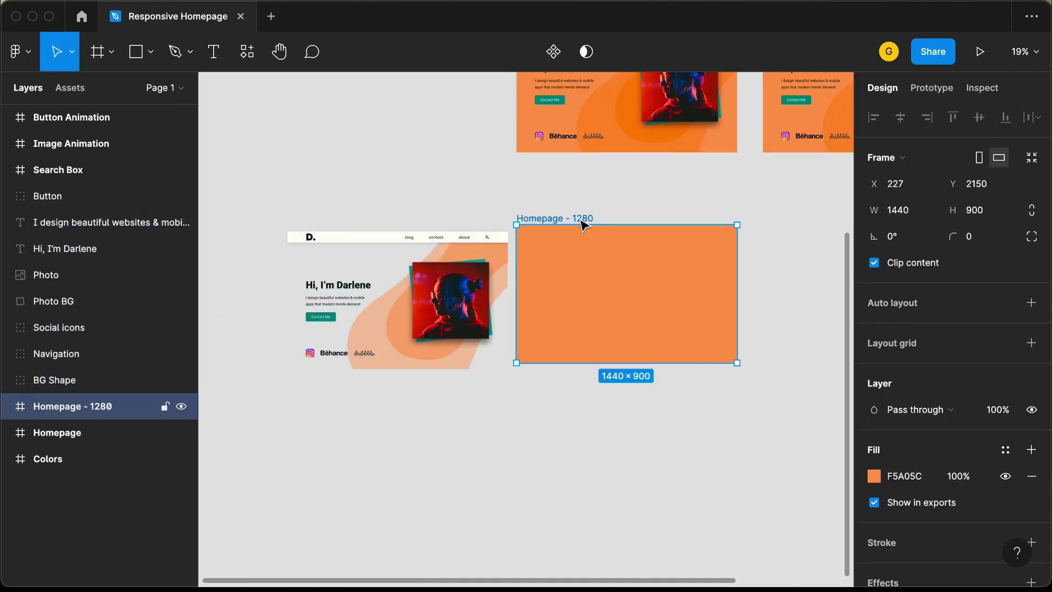
click(912, 158)
scroll(943, 430, down, 3)
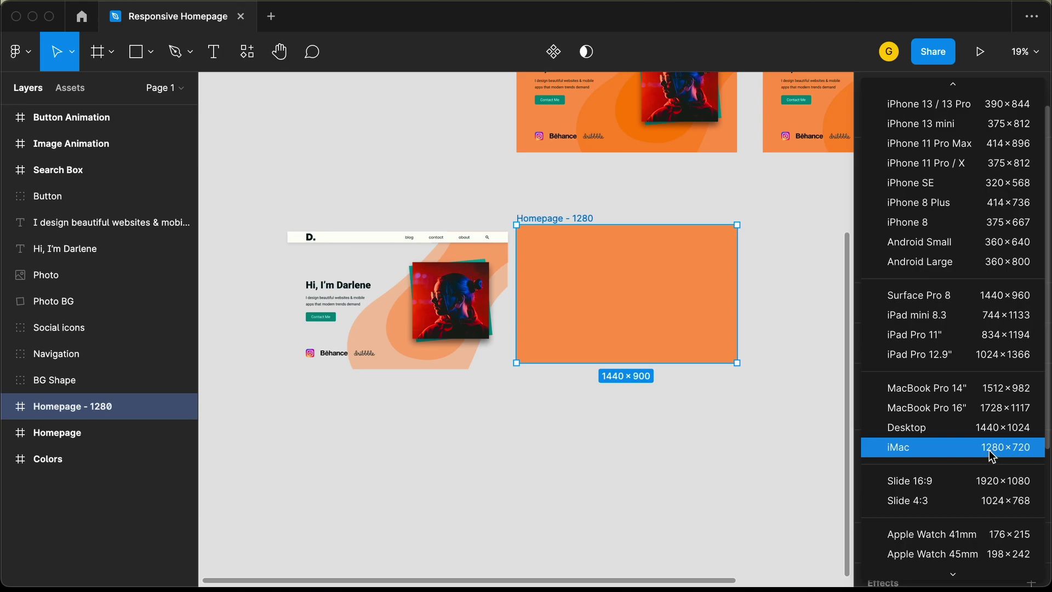
click(988, 449)
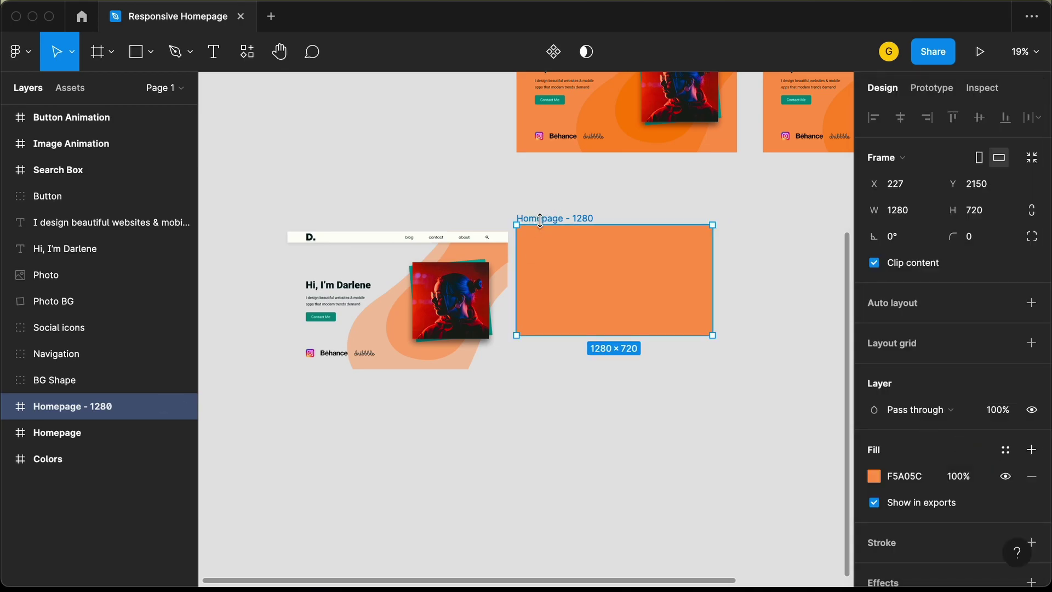
scroll(541, 221, up, 3)
scroll(541, 222, down, 3)
scroll(542, 224, left, 1)
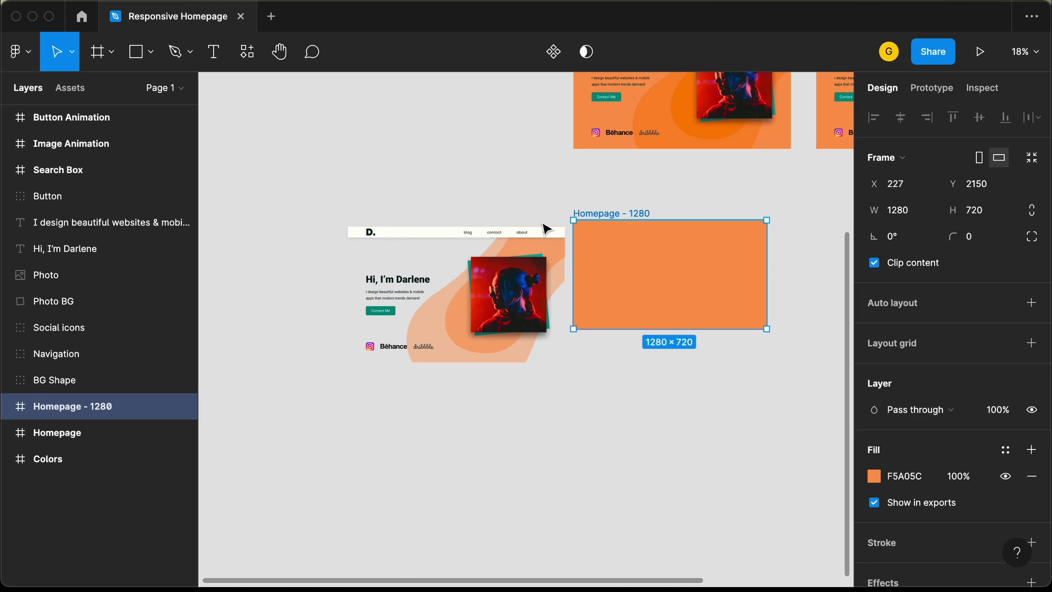
scroll(546, 228, up, 4)
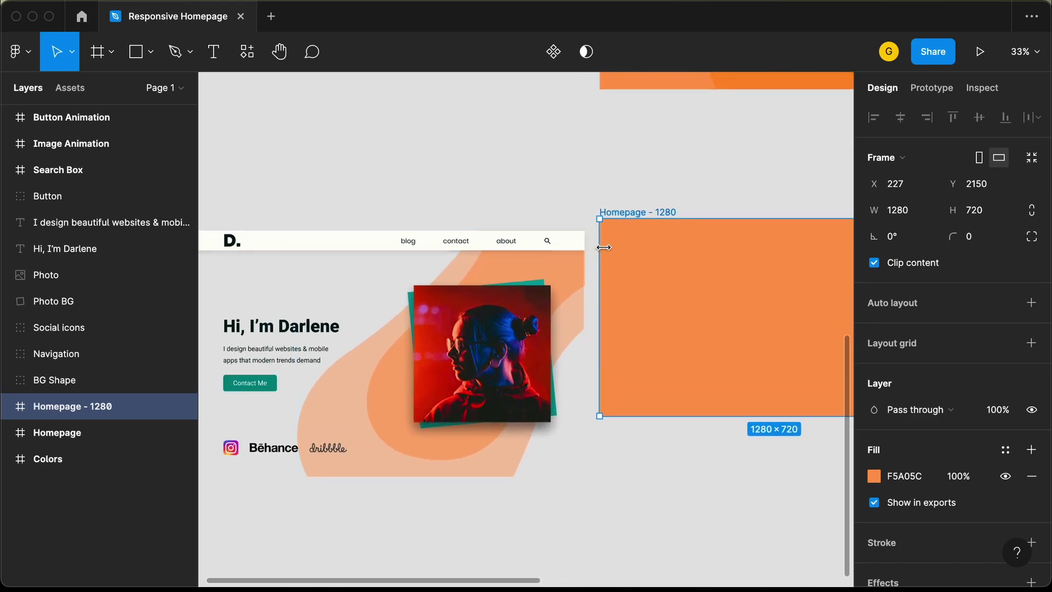
scroll(603, 247, down, 3)
click(463, 268)
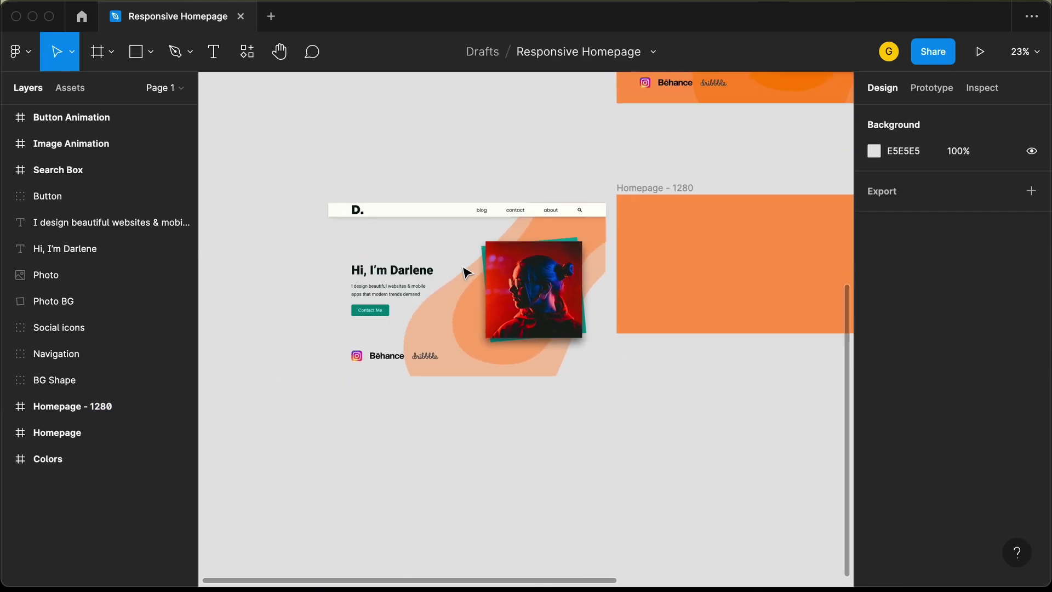
scroll(368, 221, up, 4)
Reduce the D. logo text from font size 64 to 50.
click(353, 211)
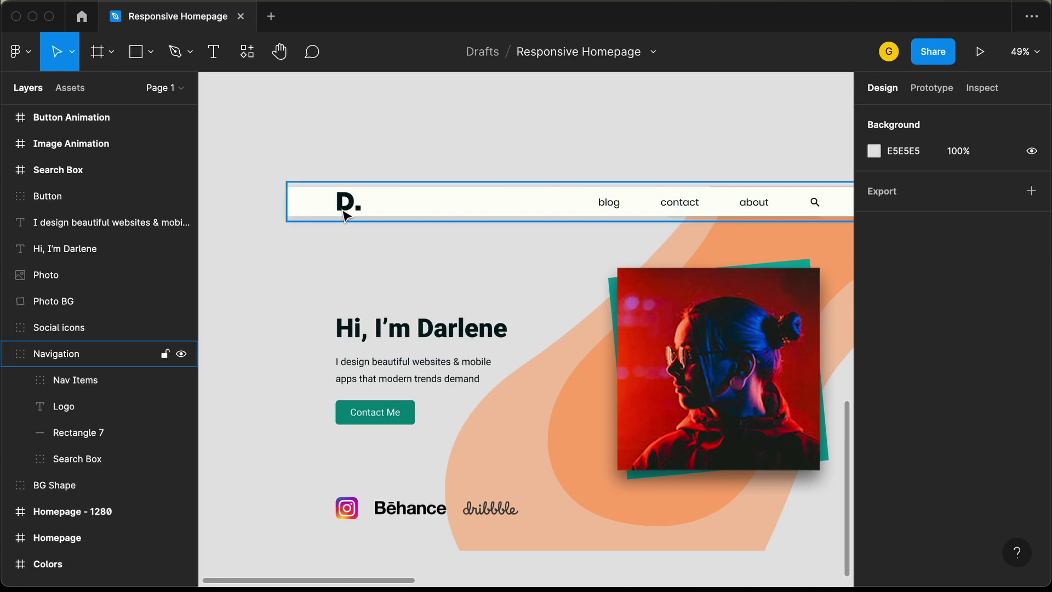
click(342, 208)
click(982, 373)
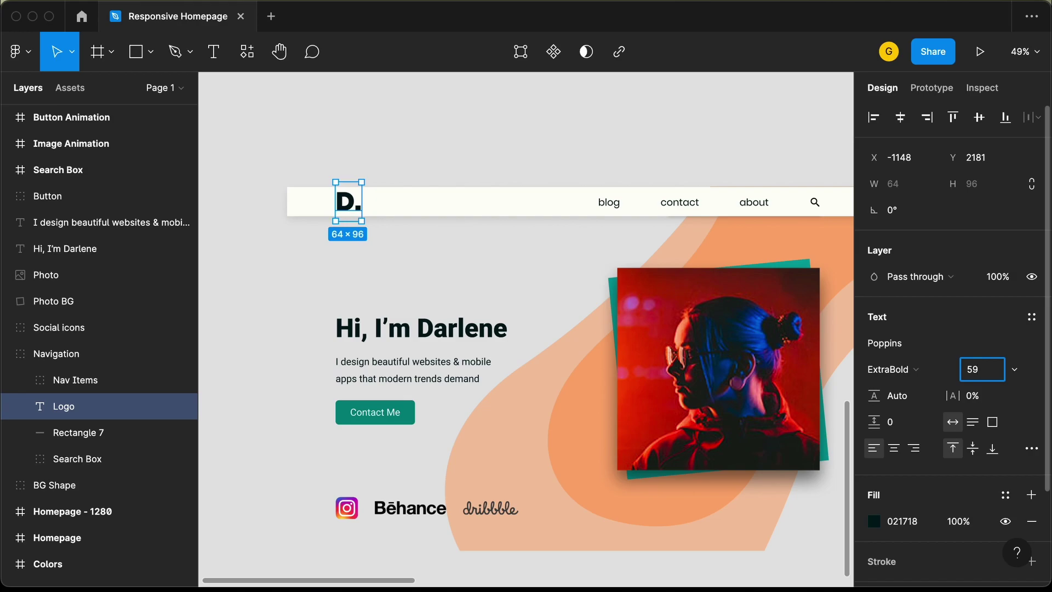
text(50)
key(Return)
Nudge the logo slightly down within the nav bar.
scroll(481, 301, up, 5)
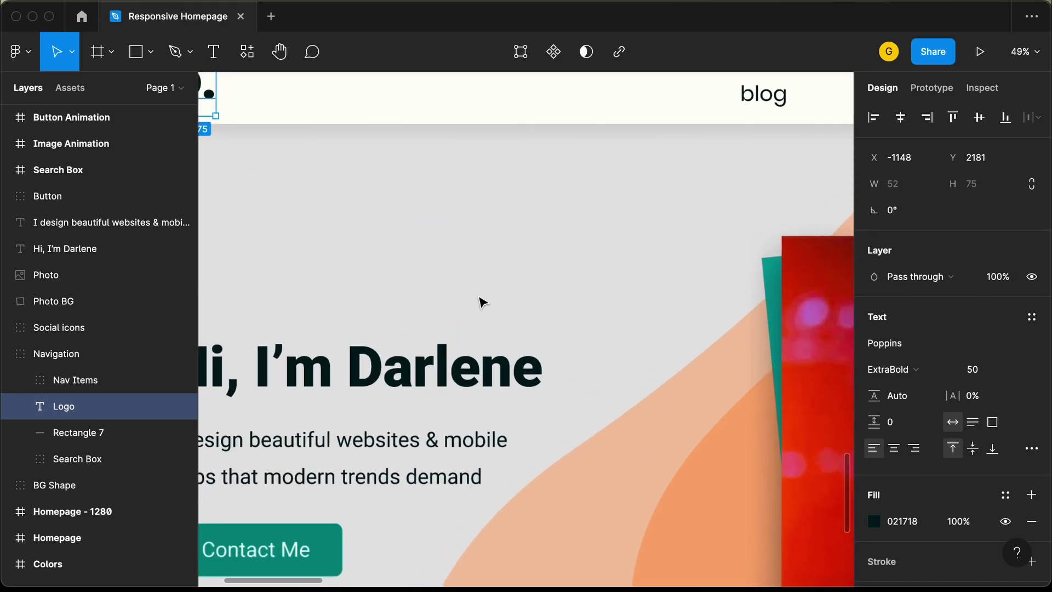
scroll(480, 300, up, 1)
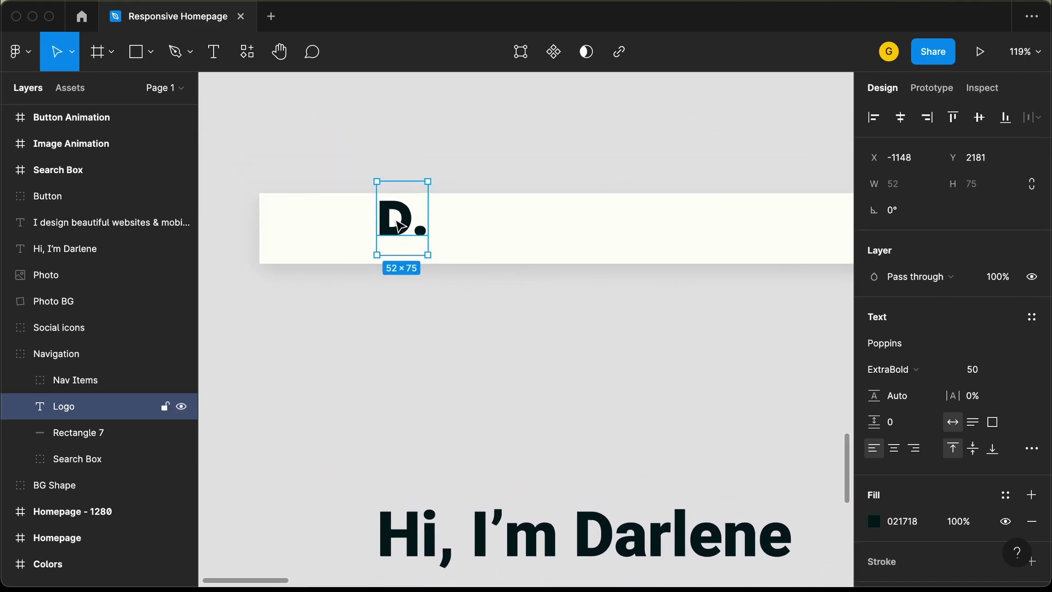
drag(399, 225, 399, 232)
scroll(447, 214, down, 5)
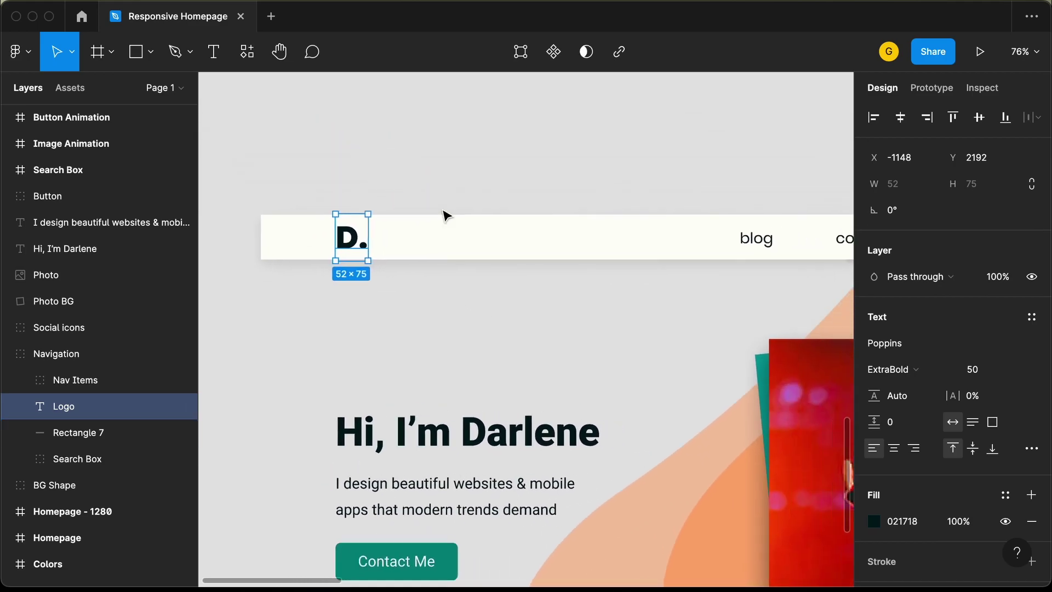
scroll(438, 219, right, 5)
scroll(430, 220, right, 4)
click(413, 244)
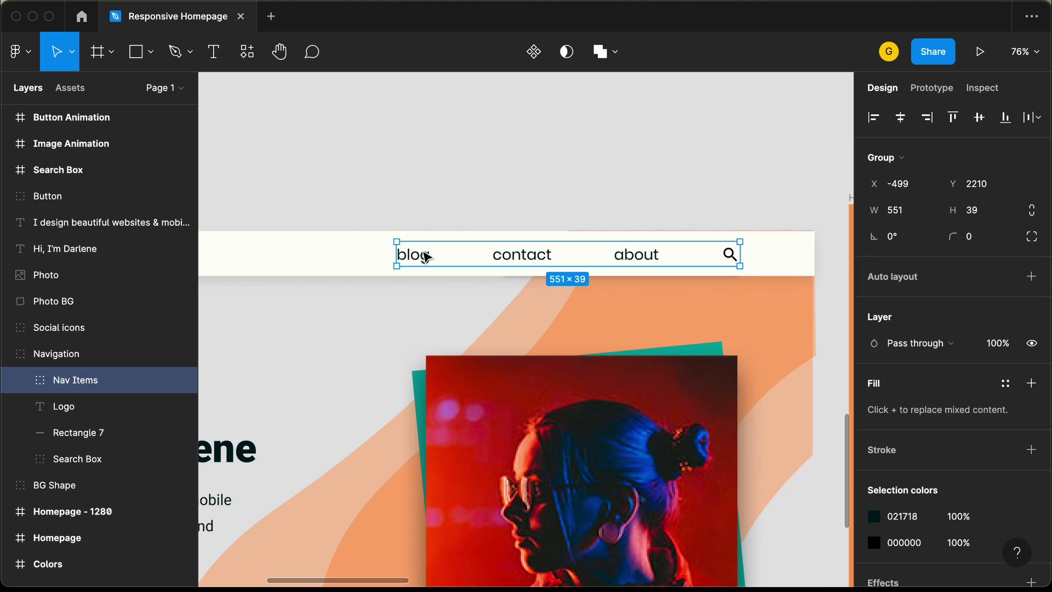
Set the blog, contact and about links to font size 20.
double_click(424, 254)
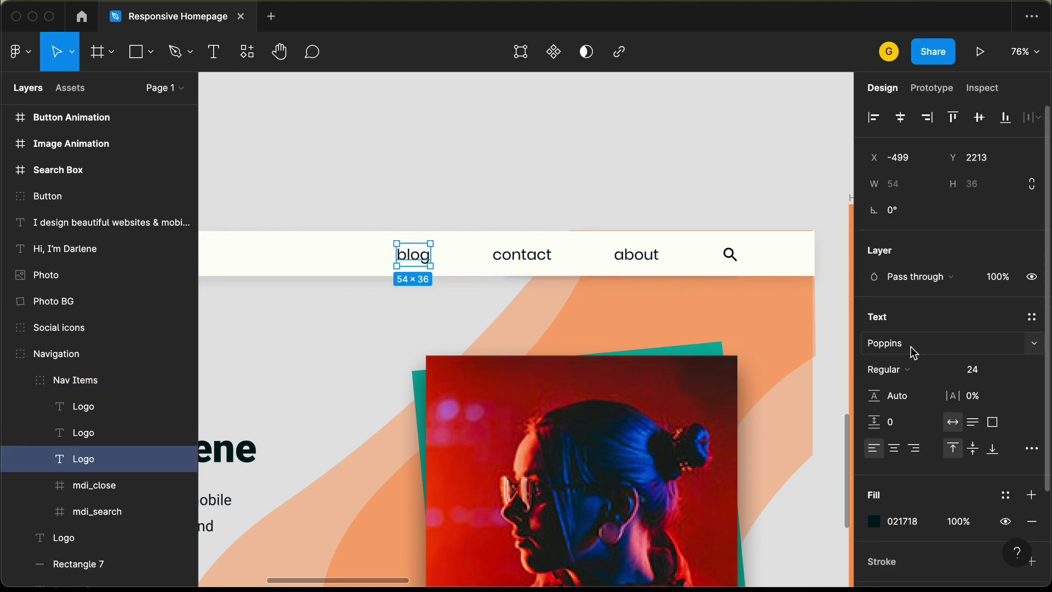
shift+click(545, 262)
shift+click(646, 264)
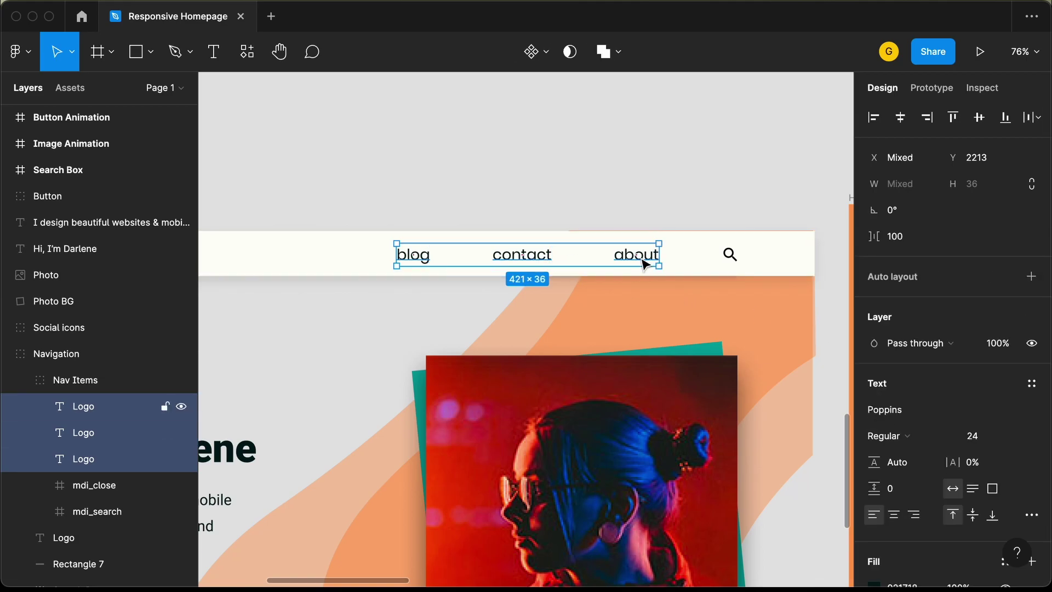
click(980, 441)
text(2)
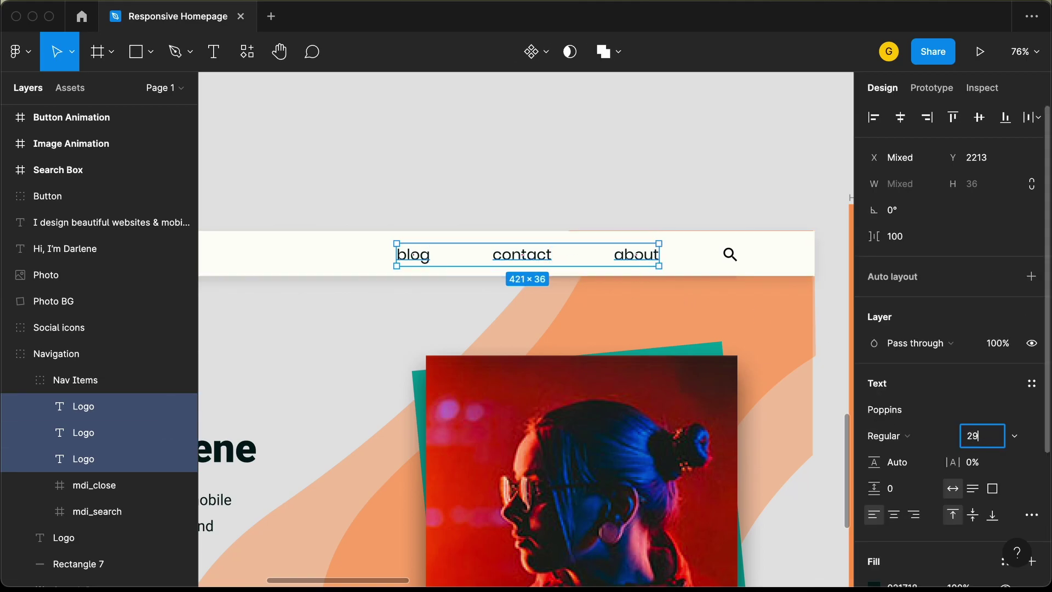
text(0)
key(Return)
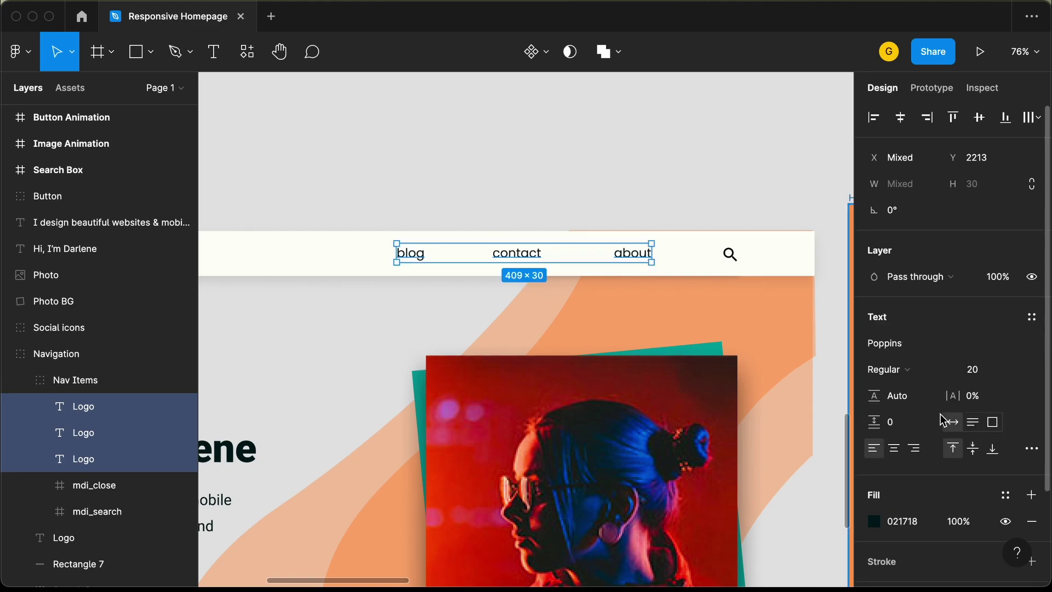
Space the blog, contact and about links about 100 px apart.
double_click(416, 253)
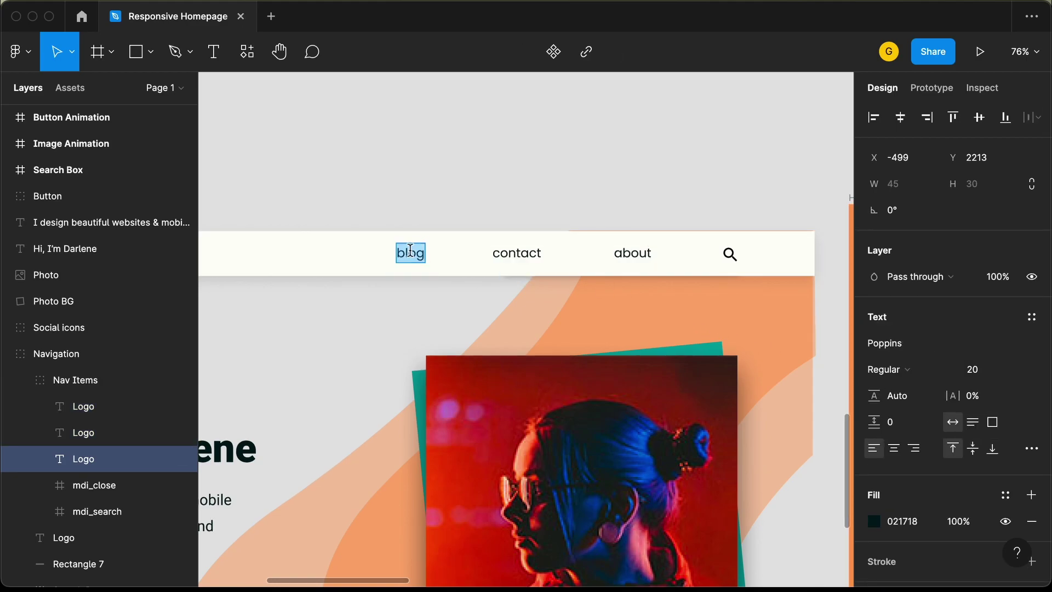
click(513, 252)
click(411, 253)
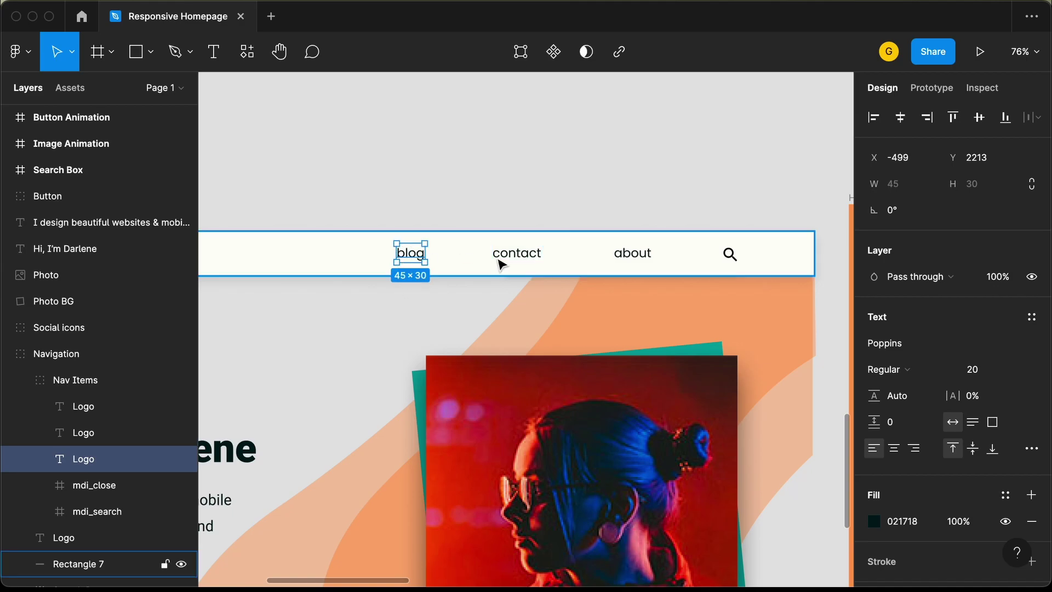
key(alt)
scroll(528, 245, up, 3)
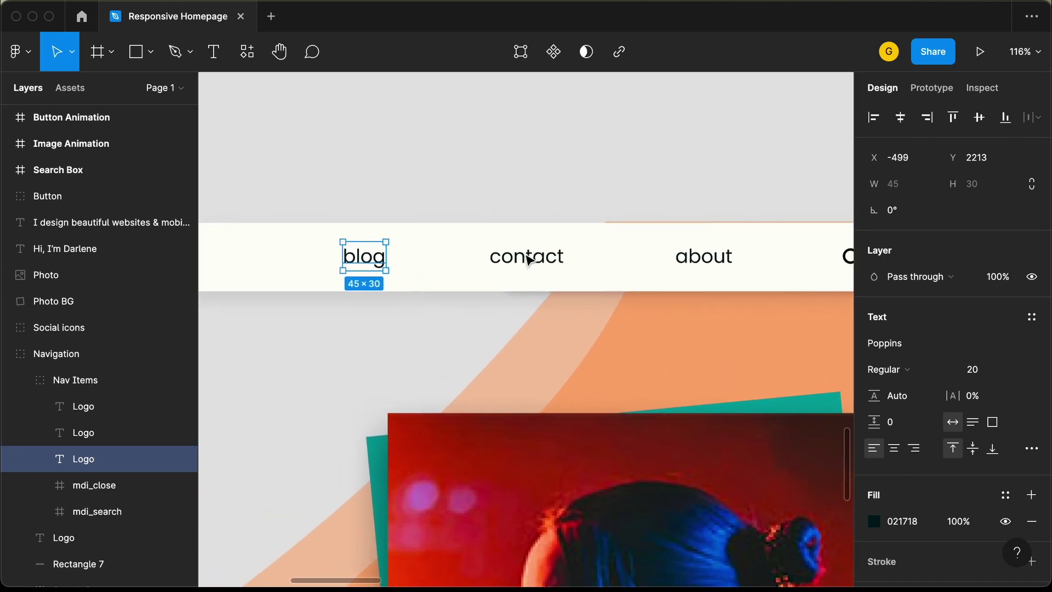
scroll(548, 242, left, 2)
click(570, 241)
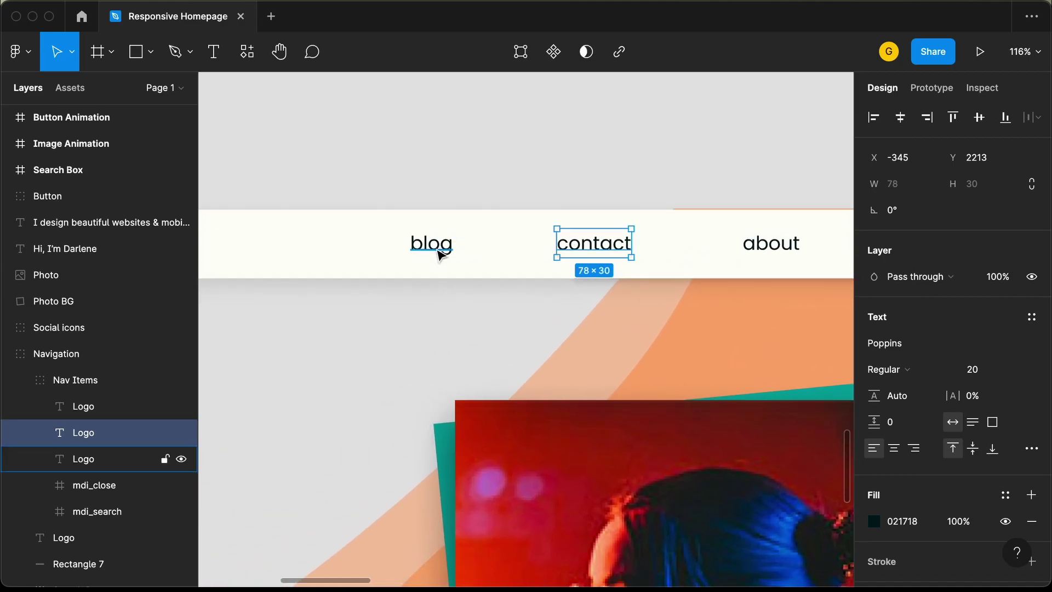
key(Left)
key(Left)
key(Left)
key(Left)
key(Left)
key(Left)
key(Left)
key(Left)
key(Left)
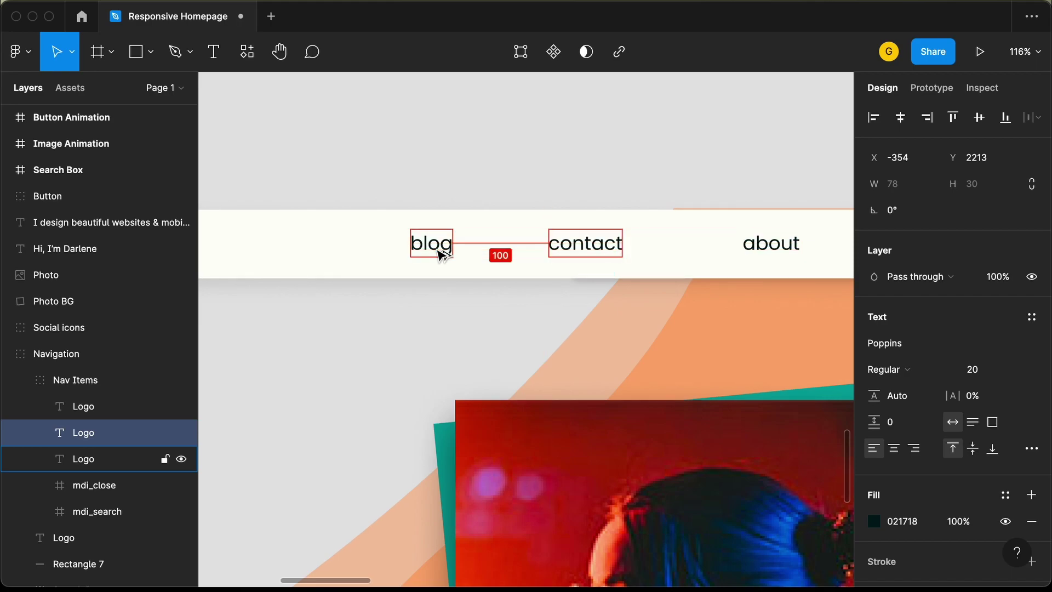
click(772, 233)
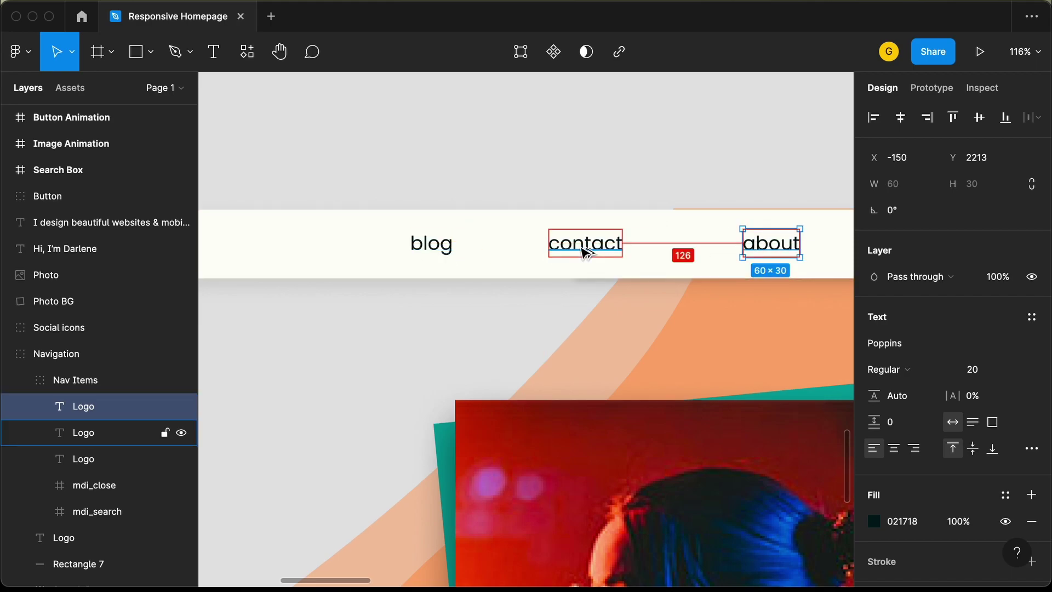
key(shift+Left)
key(shift+Left)
key(shift+Left)
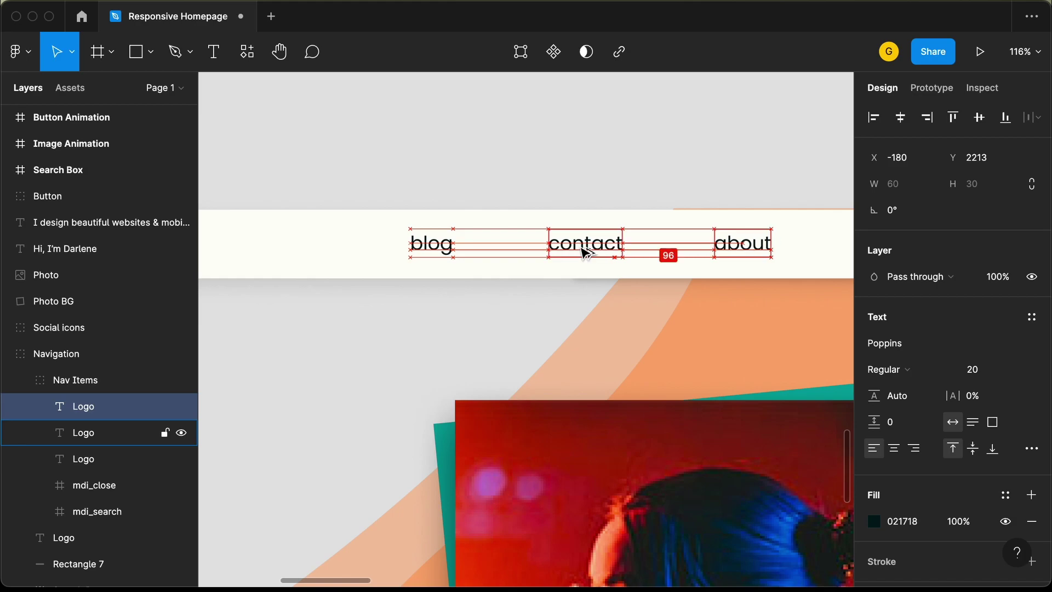
key(alt)
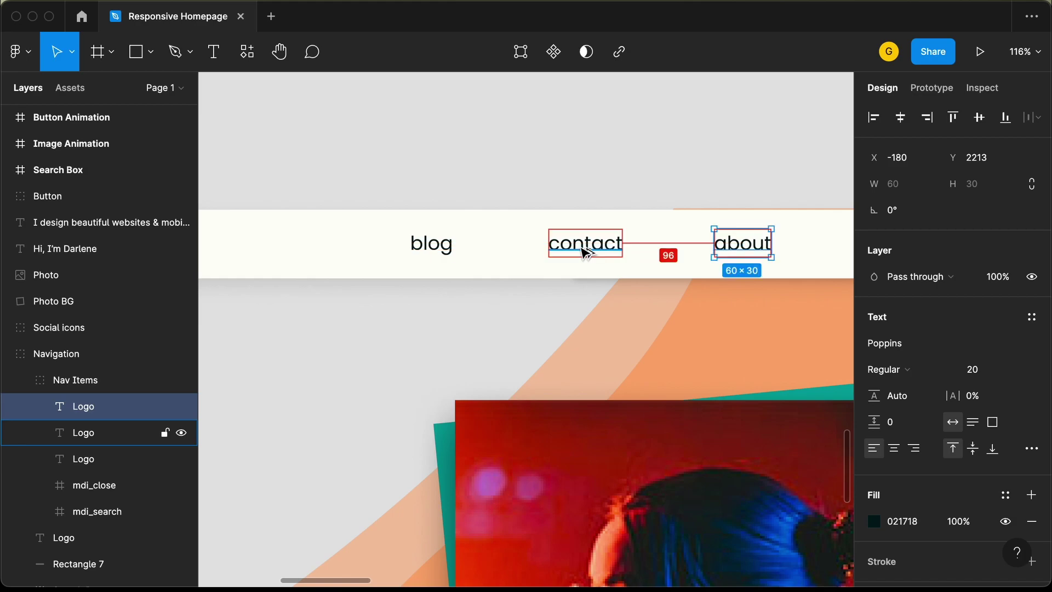
key(Right)
key(Right)
key(Right)
key(Right)
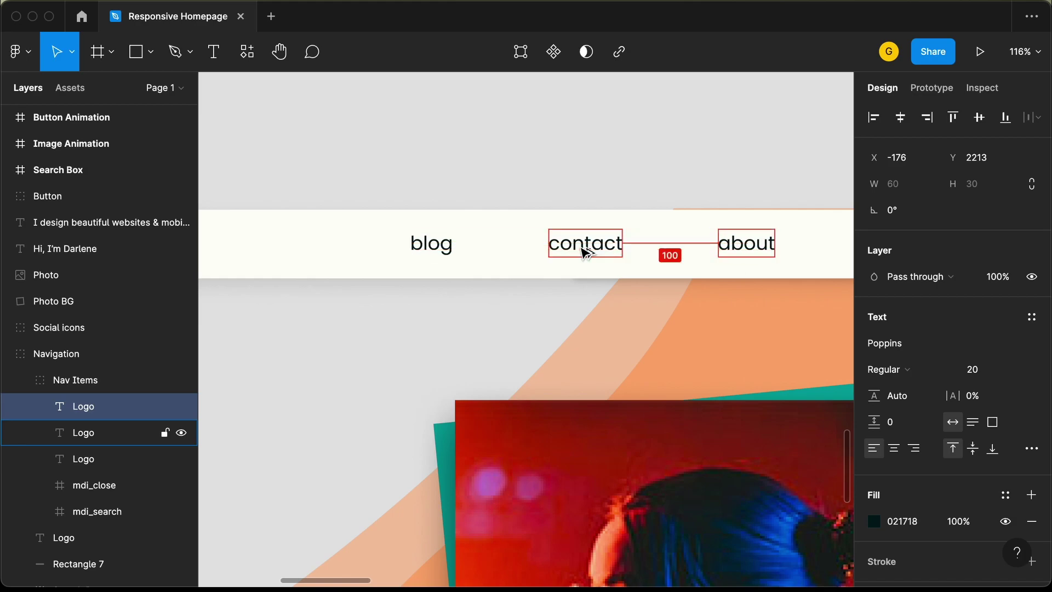
click(620, 195)
Move the search icon closer to the about link.
scroll(620, 195, right, 5)
click(677, 262)
double_click(678, 262)
double_click(678, 262)
key(alt)
key(Tab)
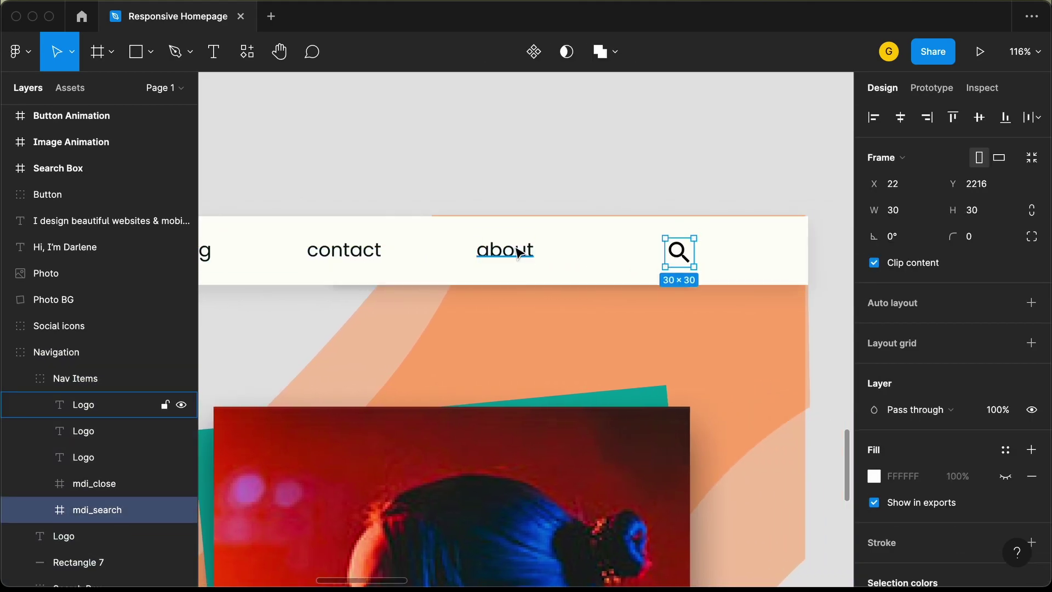
key(shift+Left)
key(shift+Left)
key(shift+Left)
key(shift+Left)
key(alt)
key(Right)
key(Right)
key(alt)
click(636, 158)
Shift the nav links group left within the nav bar.
scroll(635, 157, down, 3)
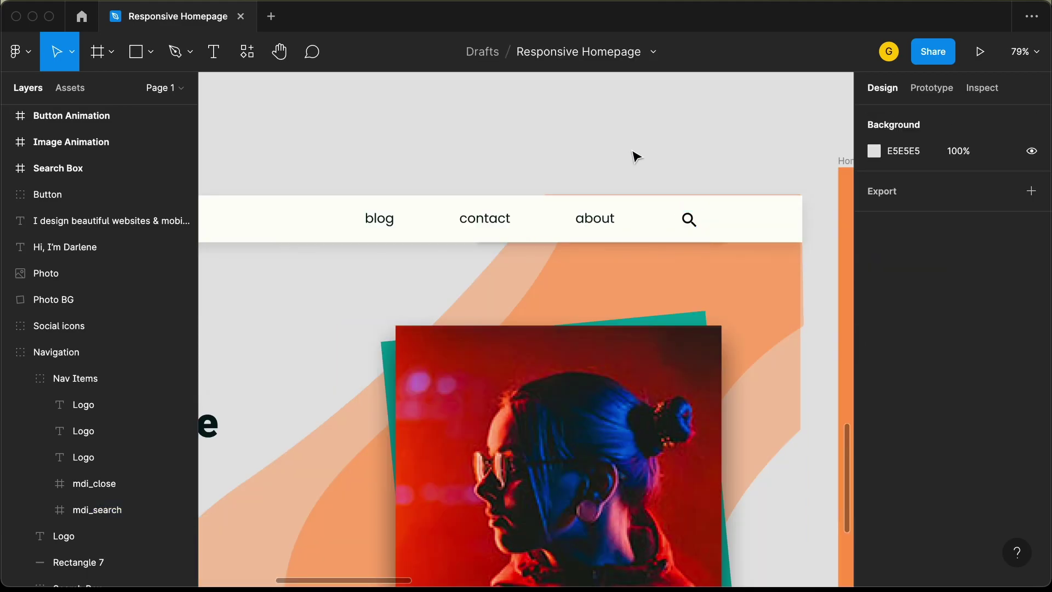
double_click(603, 220)
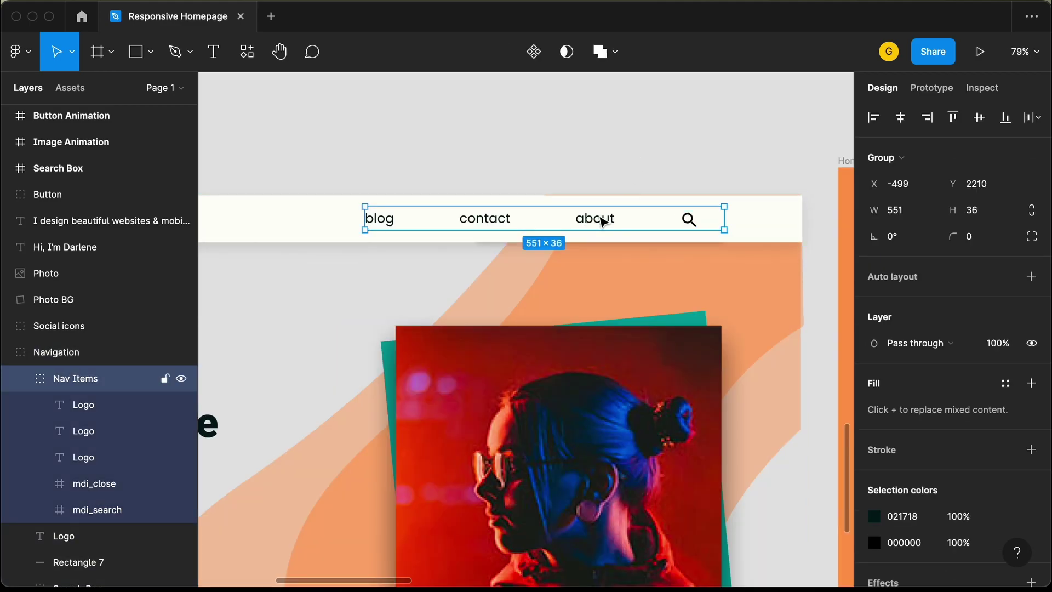
key(shift+Left)
key(shift+Left)
key(shift+Left)
key(shift+Left)
key(shift+Left)
key(shift+Left)
key(shift+Left)
key(shift+Left)
key(shift+Left)
key(shift+Left)
key(shift+Left)
key(shift+Left)
key(shift+Left)
key(shift+Left)
key(shift+Left)
key(shift+Left)
key(shift+Left)
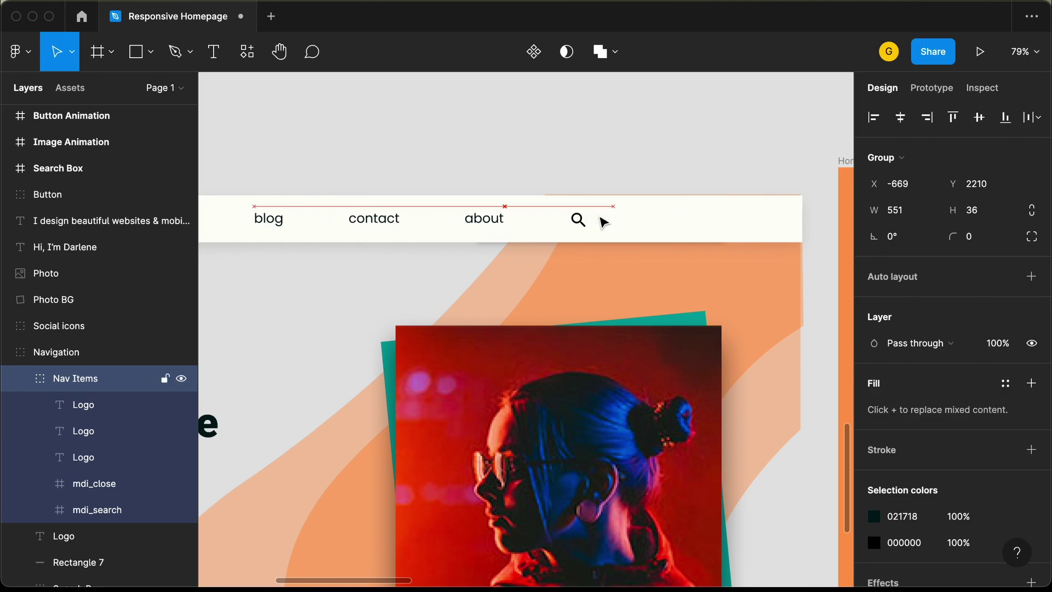
scroll(602, 221, down, 5)
click(636, 221)
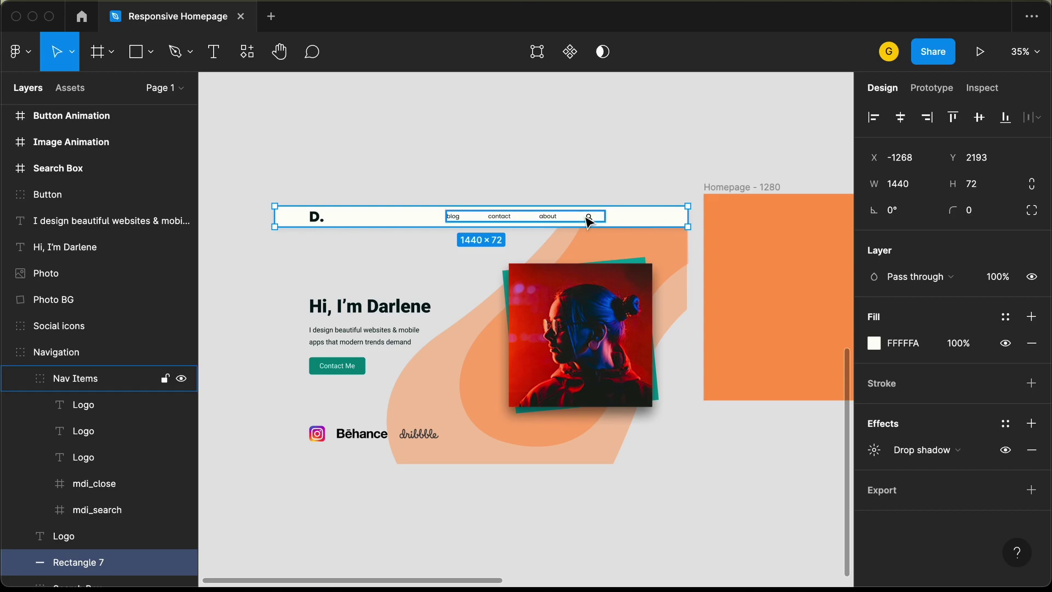
Narrow the nav bar rectangle to 1280 wide and delete the Search Box group.
click(914, 188)
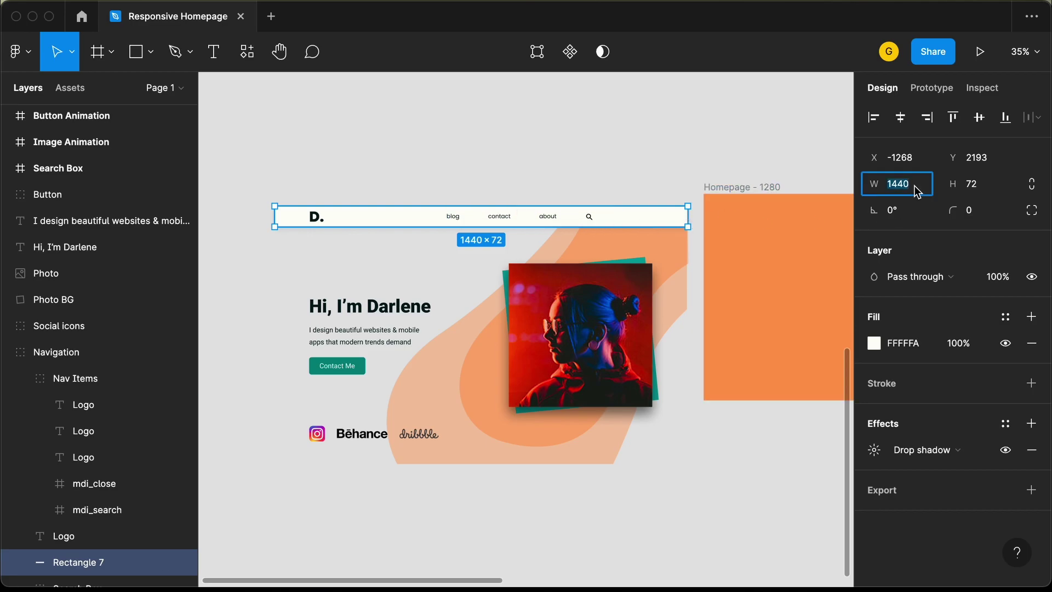
text(1280)
key(Return)
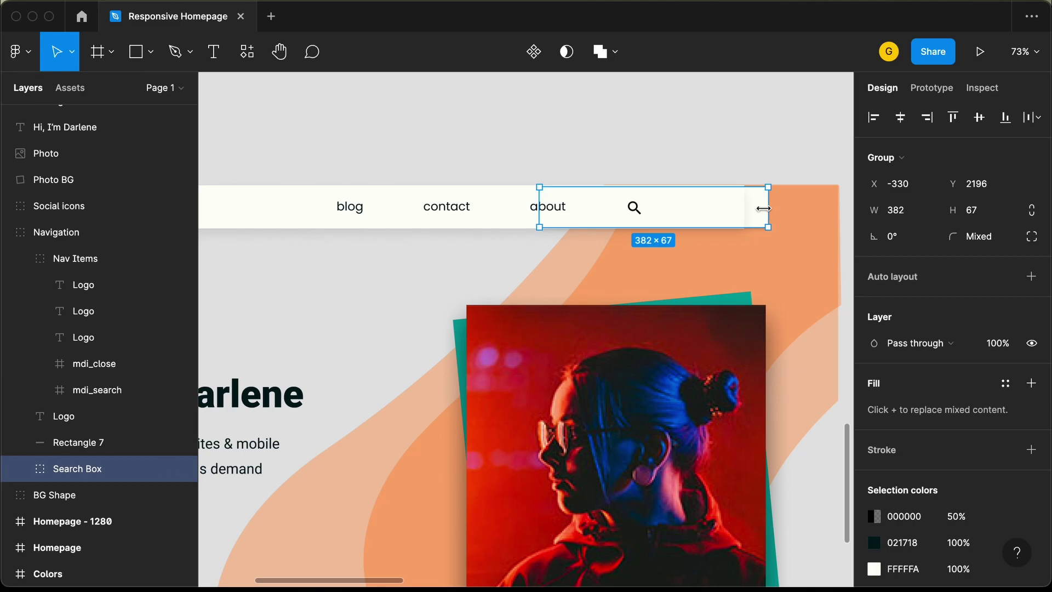
drag(763, 215, 686, 274)
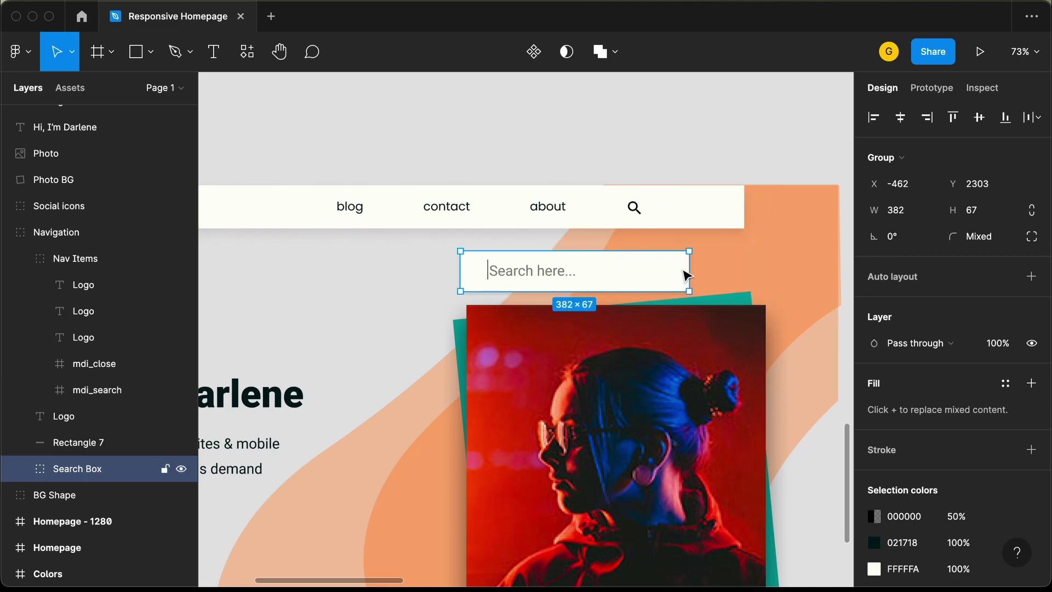
key(Delete)
Measure the D. logo's distance from the nav bar's edge.
click(633, 208)
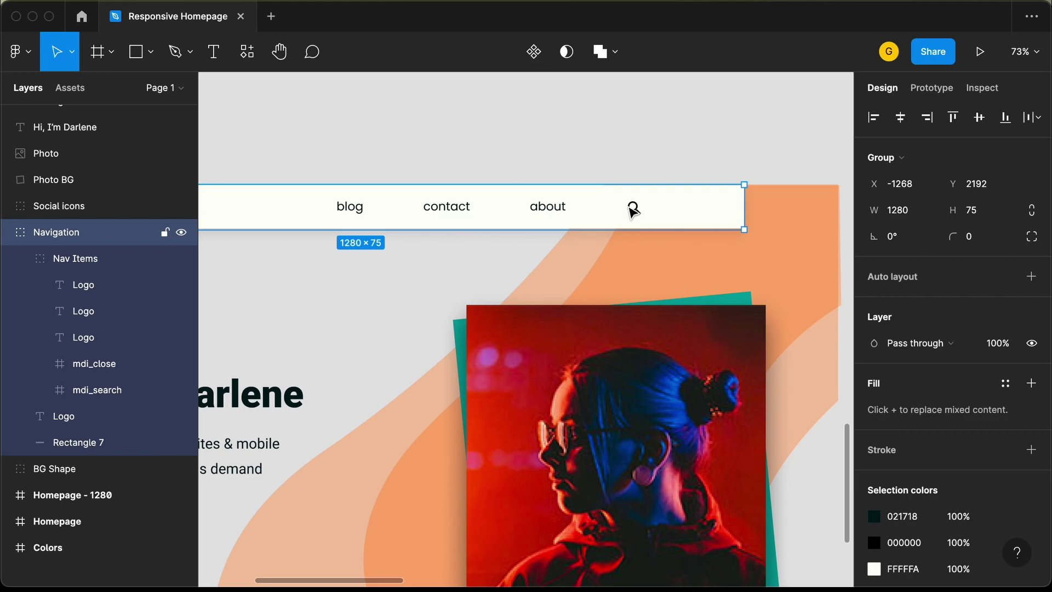
scroll(633, 208, left, 5)
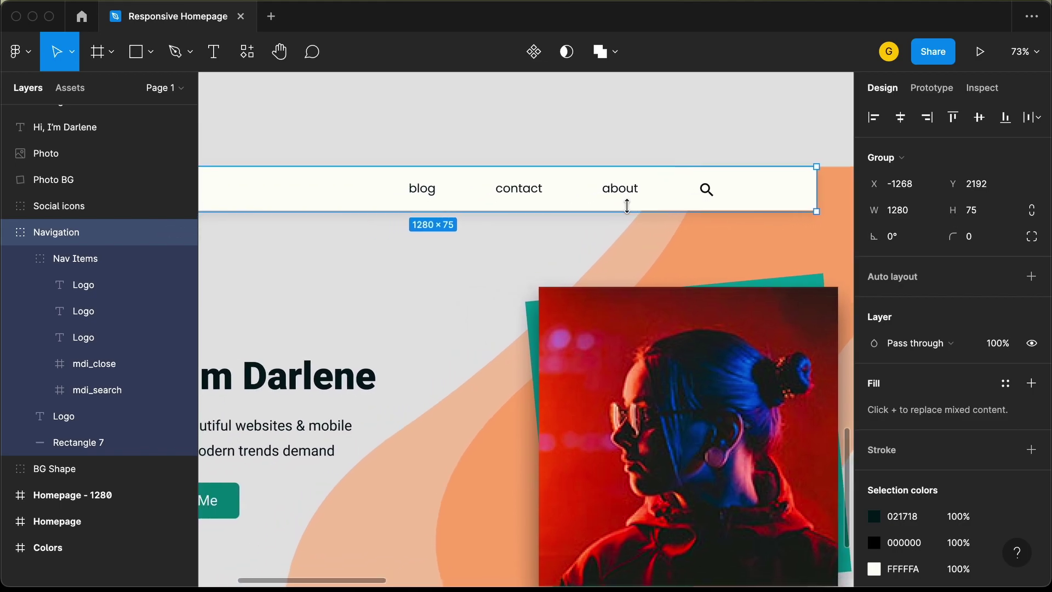
scroll(633, 212, left, 20)
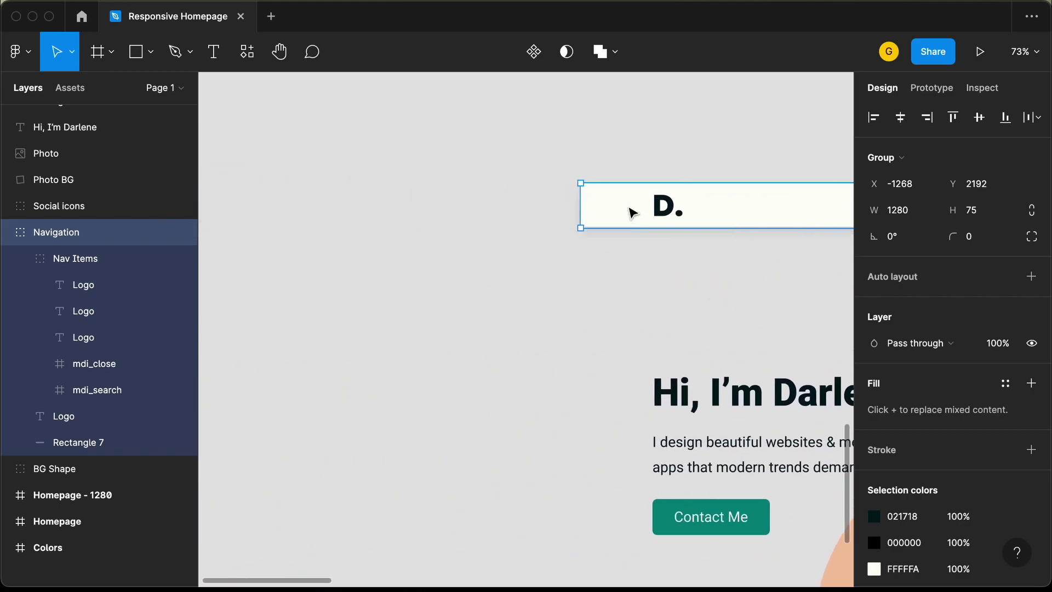
double_click(664, 202)
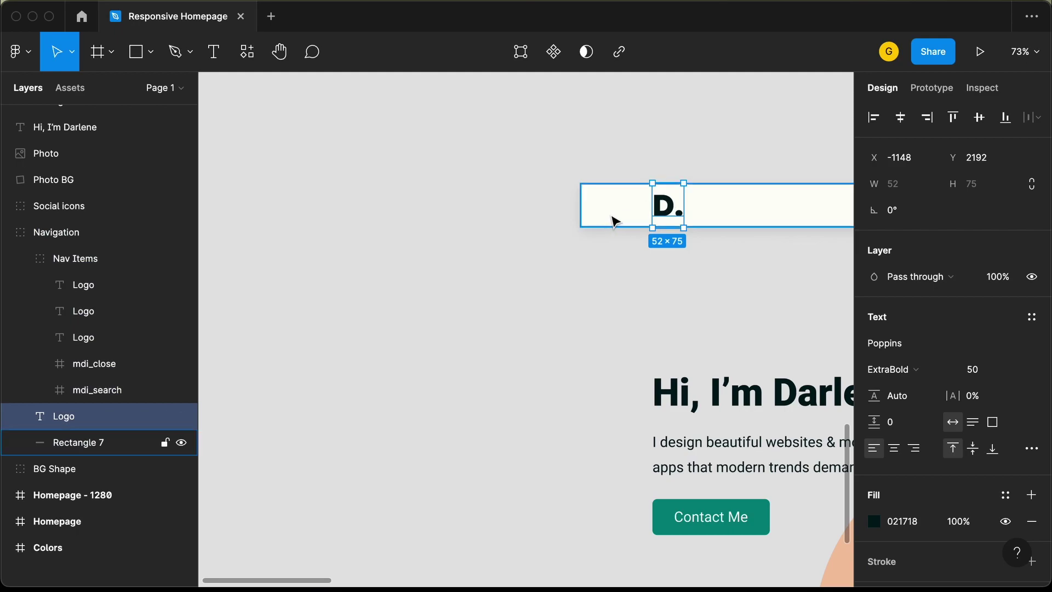
key(alt)
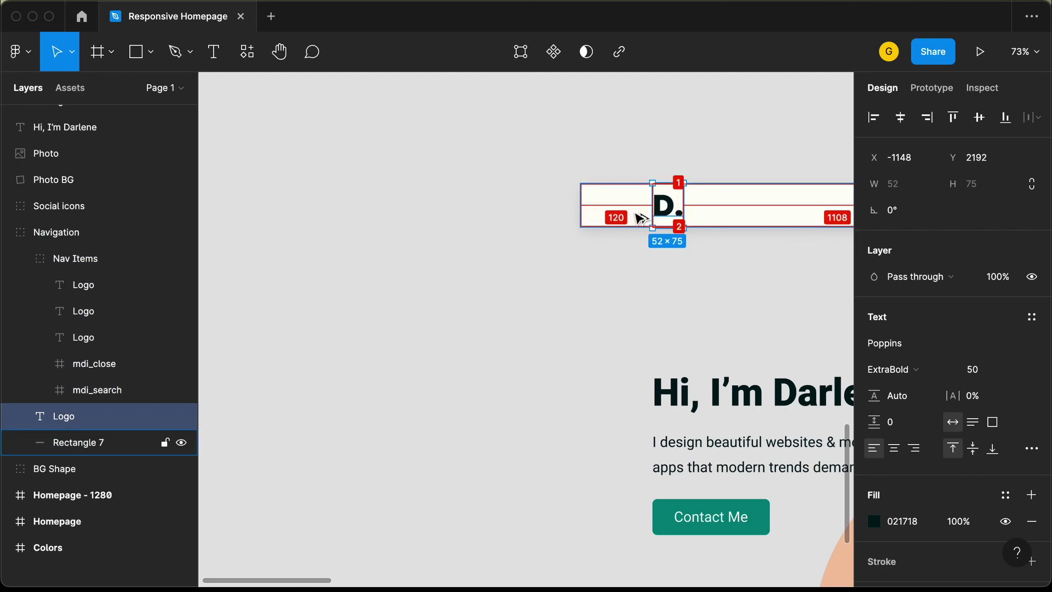
scroll(638, 217, right, 15)
Delete the unused empty close icon frame from Nav Items.
click(629, 218)
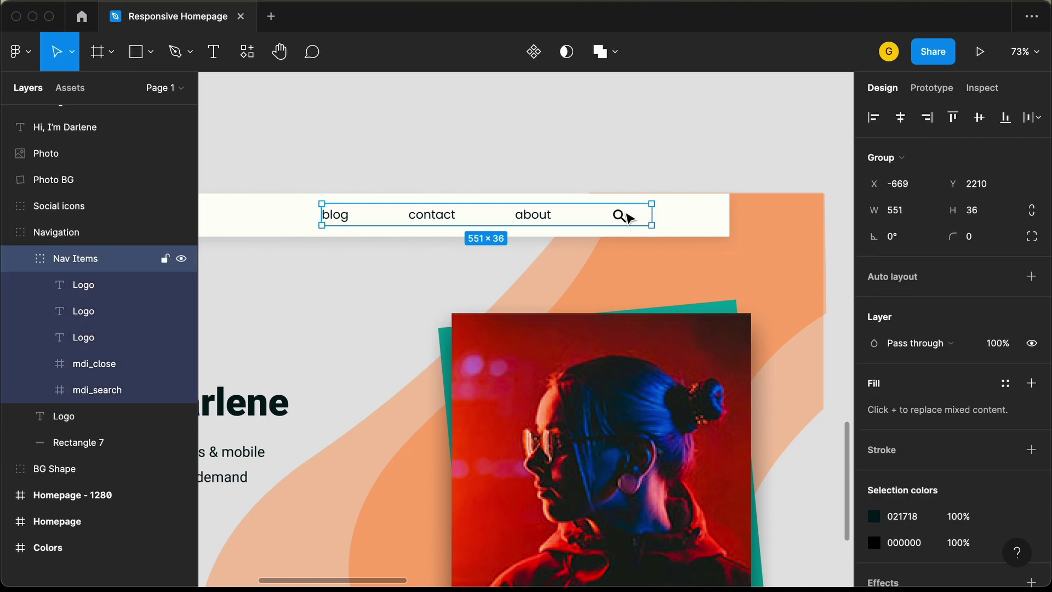
scroll(627, 221, up, 5)
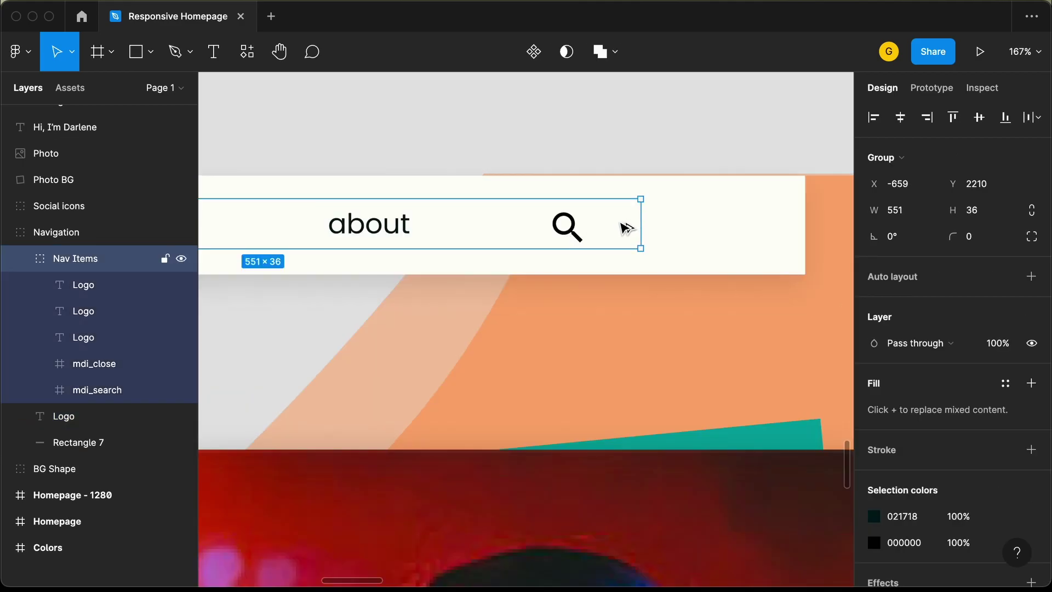
click(623, 230)
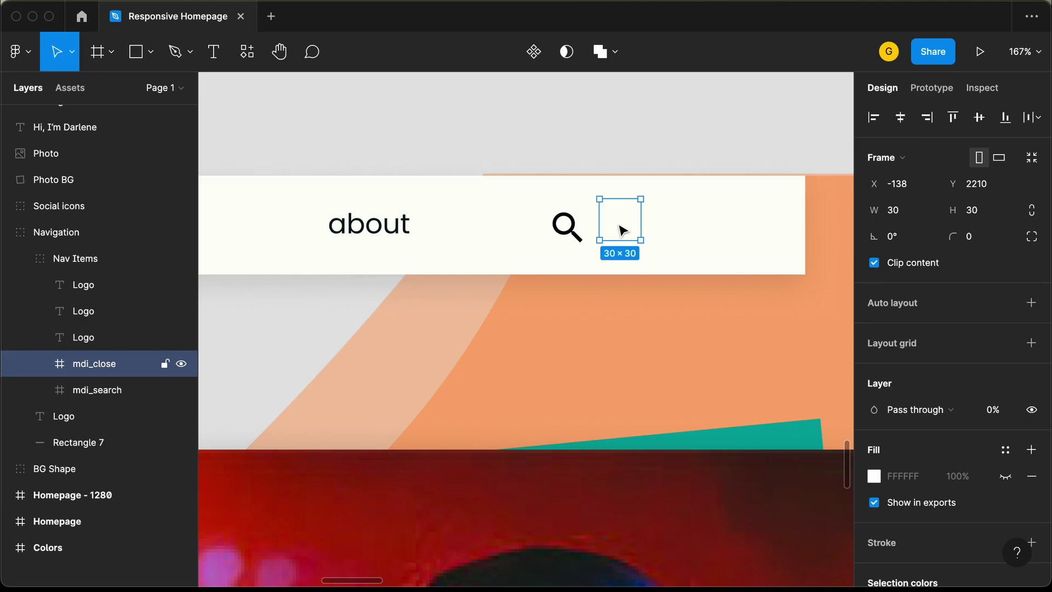
key(Delete)
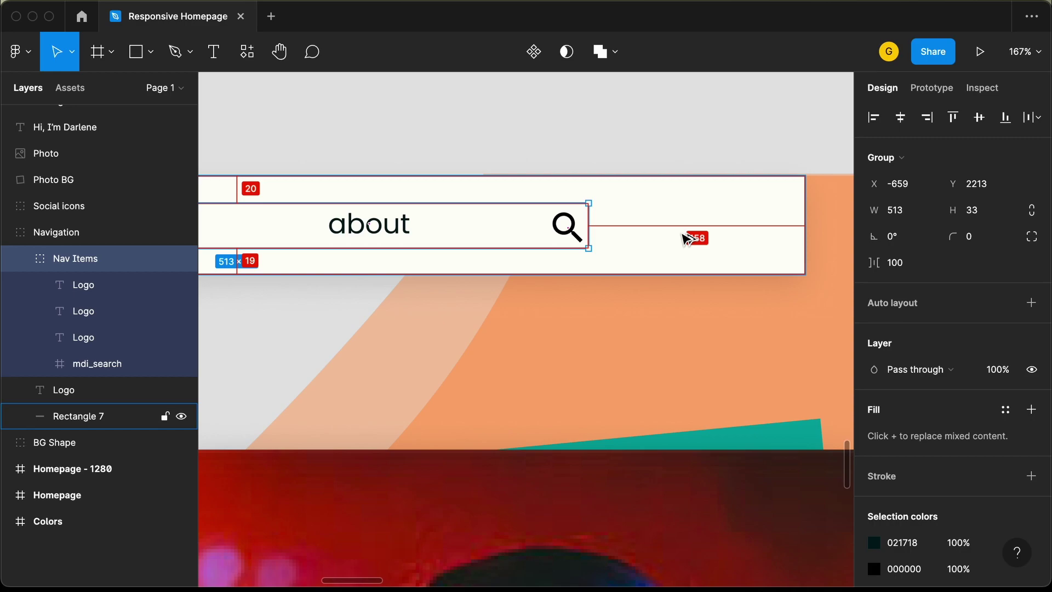
Position the Nav Items group 120 from the nav bar's right edge.
scroll(657, 227, down, 4)
scroll(657, 228, up, 3)
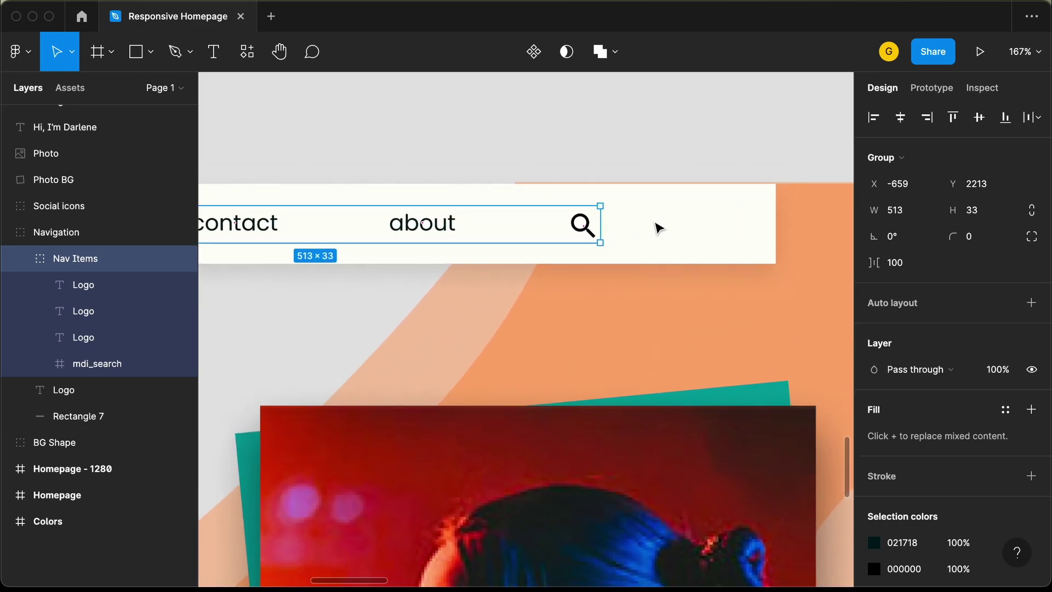
key(shift+Right)
key(shift+Right)
key(shift+Right)
key(shift+Right)
key(Left)
key(Left)
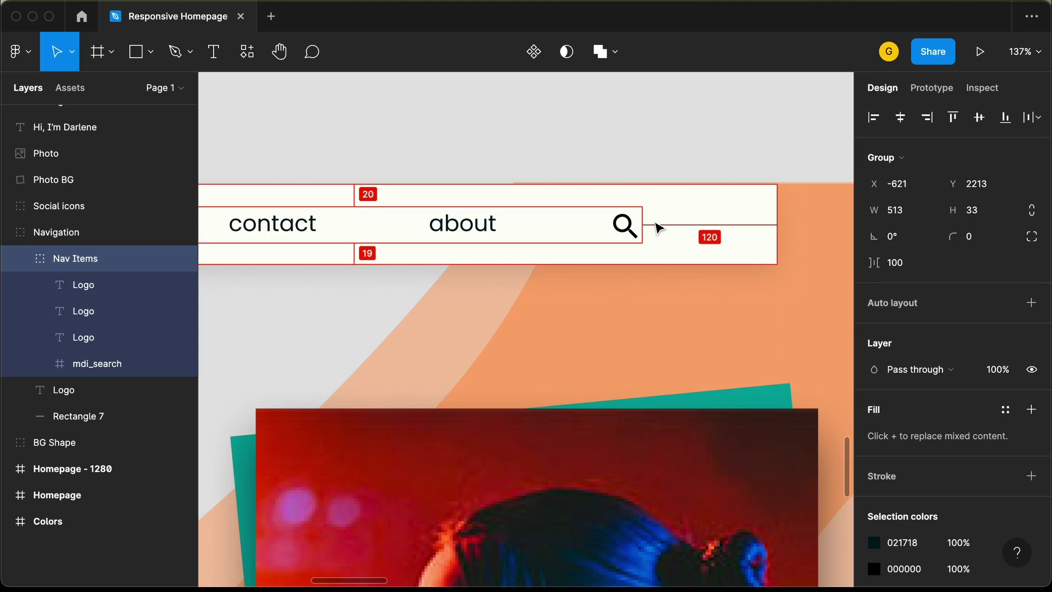
scroll(655, 225, down, 10)
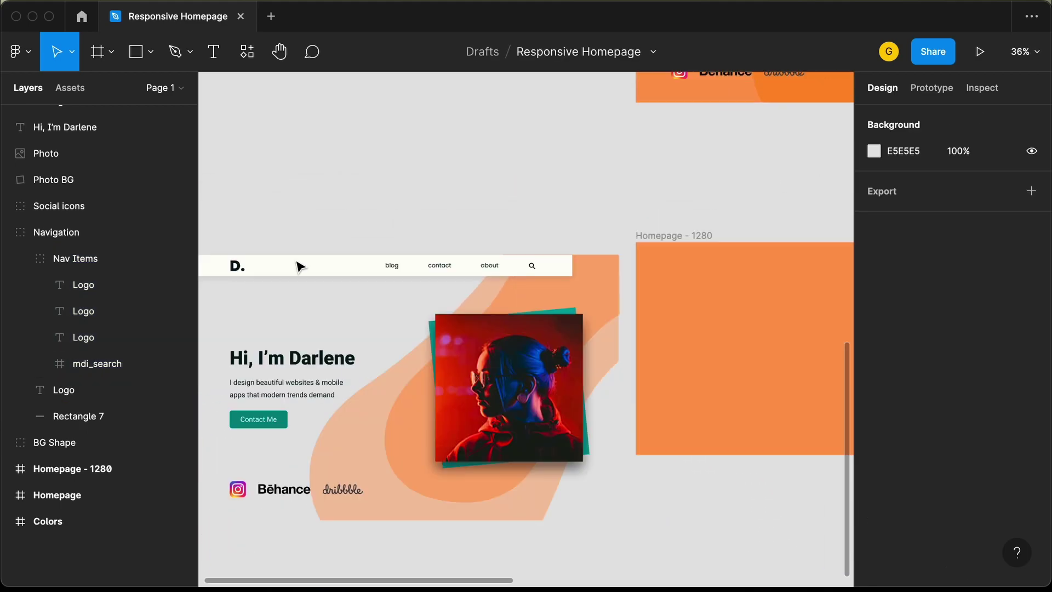
scroll(295, 261, down, 3)
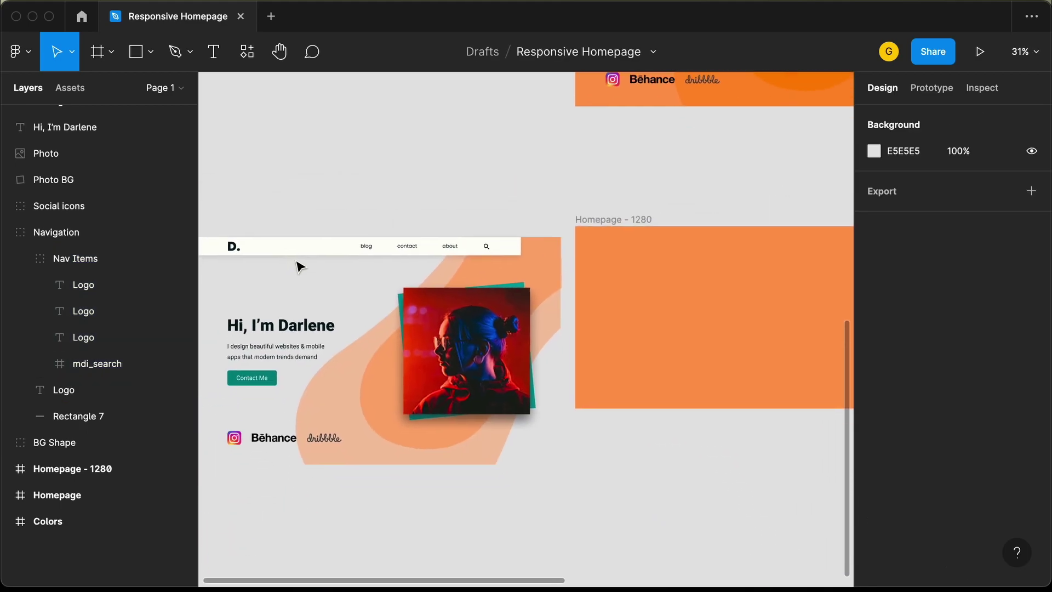
Move the Navigation bar into the Homepage - 1280 frame.
drag(277, 244, 658, 231)
scroll(602, 252, up, 5)
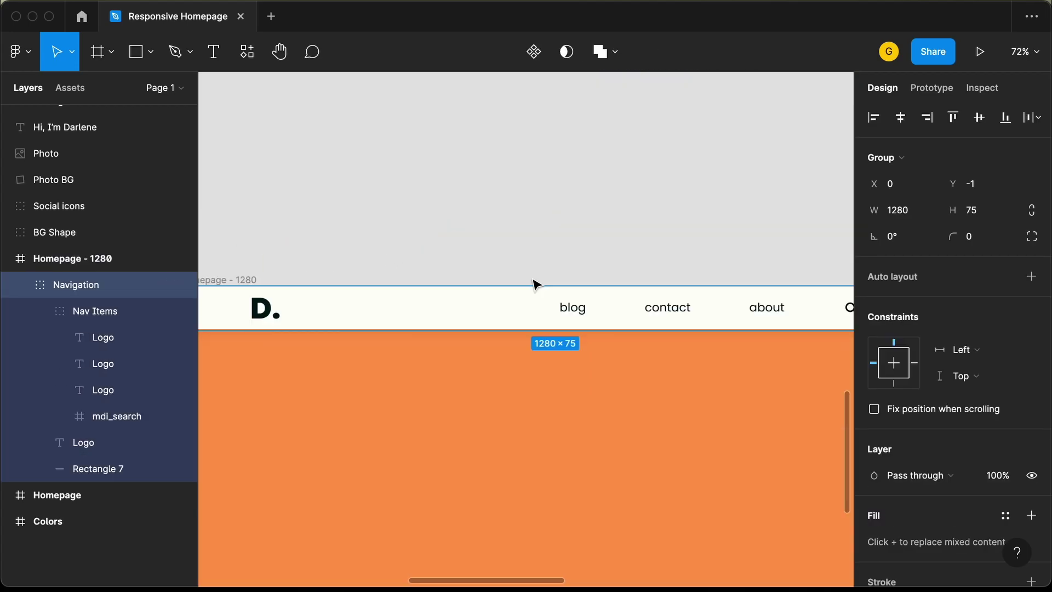
scroll(531, 277, down, 5)
scroll(518, 196, up, 6)
click(517, 195)
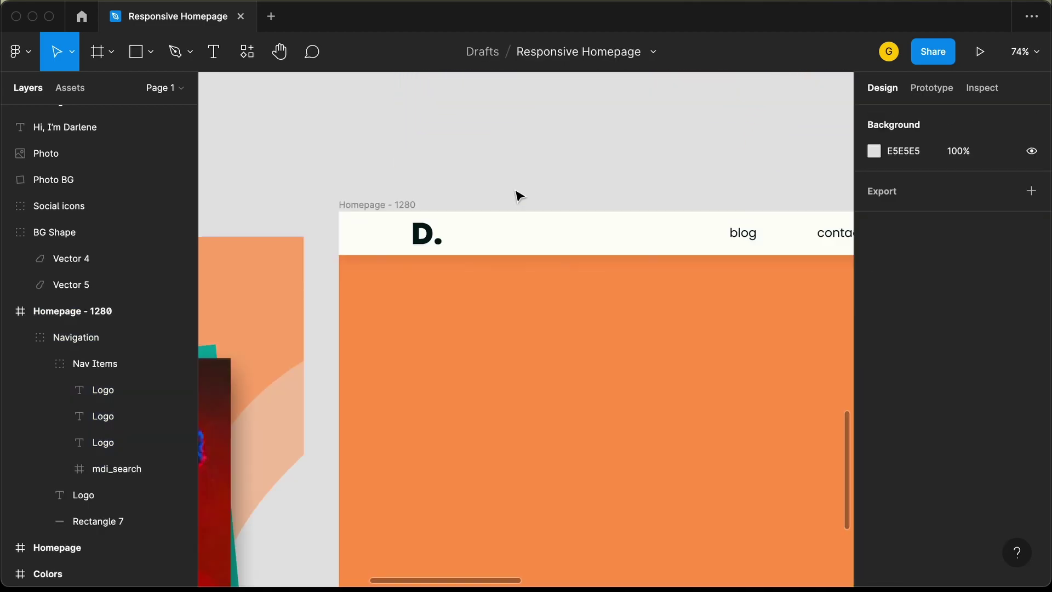
scroll(518, 195, down, 1)
scroll(519, 195, down, 6)
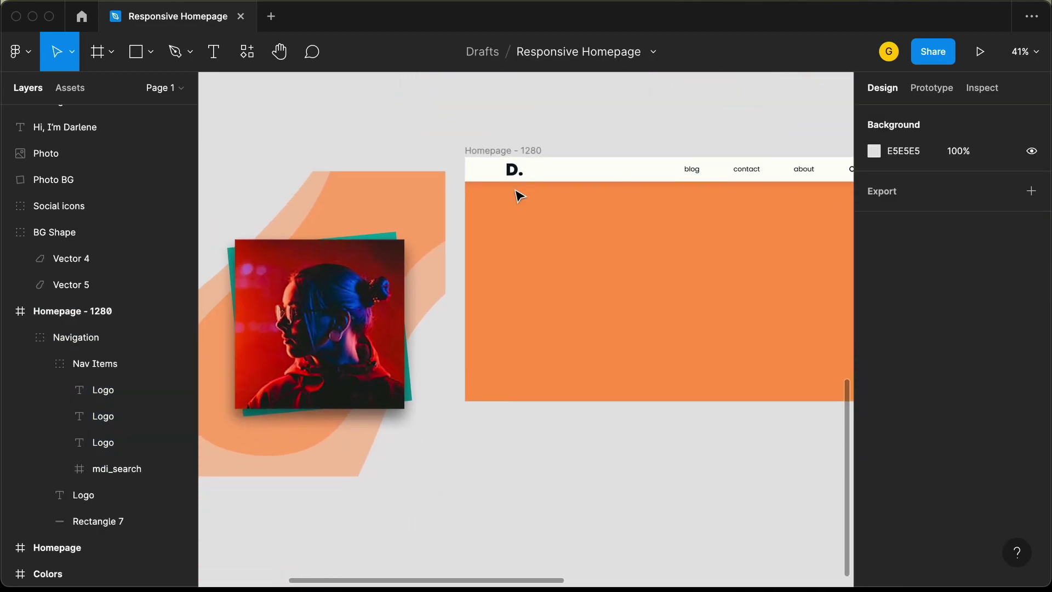
Move the BG Shape group into the Homepage - 1280 frame.
click(436, 197)
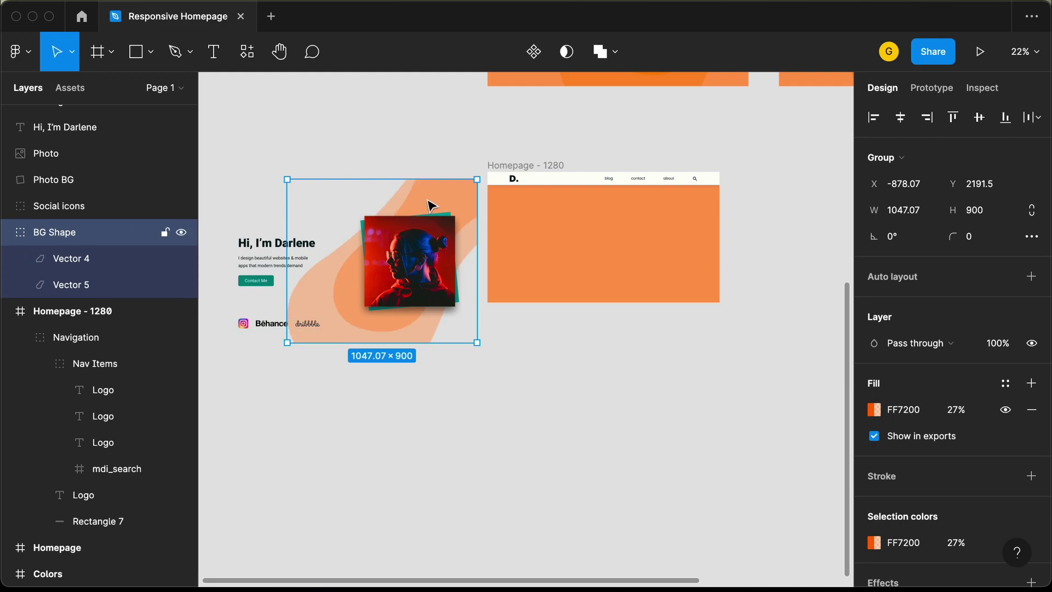
drag(433, 205, 556, 251)
scroll(634, 216, up, 3)
scroll(568, 258, up, 5)
scroll(568, 258, up, 2)
scroll(568, 258, right, 2)
scroll(556, 251, down, 5)
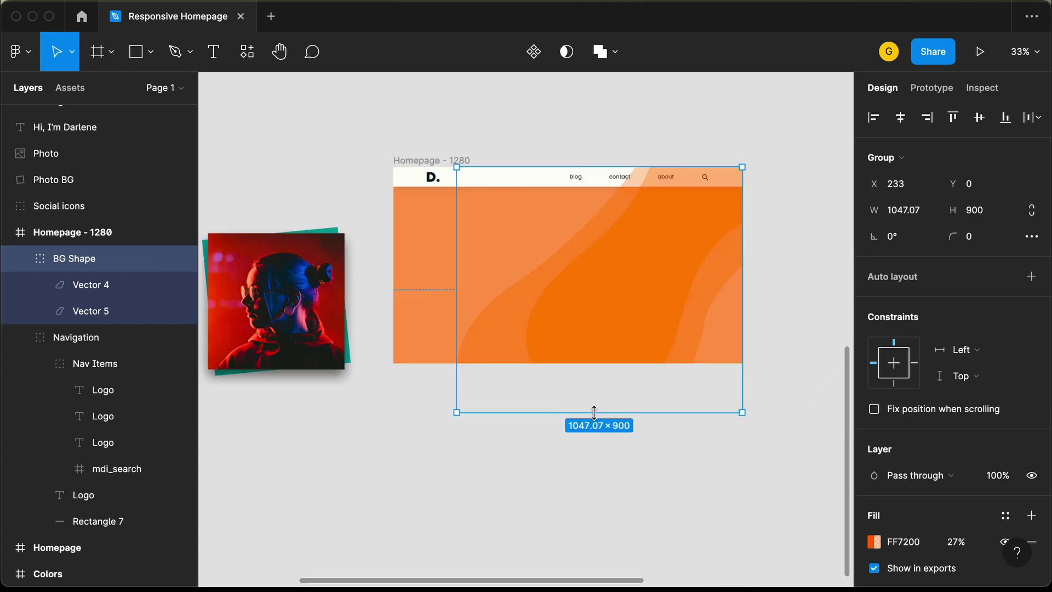
Shorten BG Shape to 720 tall and place it beneath the navigation in layers.
drag(594, 413, 592, 362)
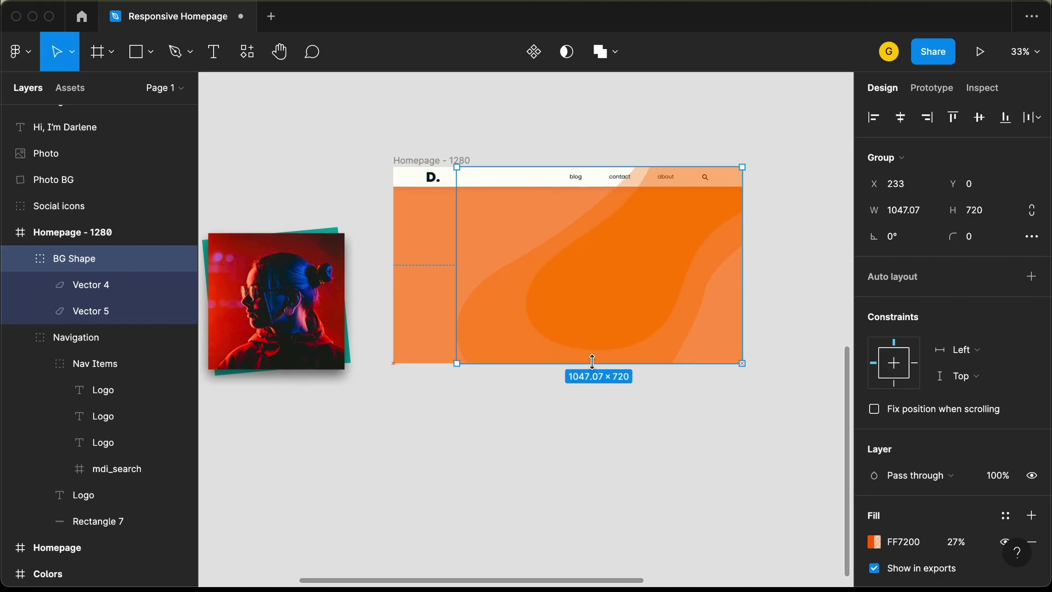
scroll(535, 329, up, 3)
scroll(535, 329, right, 1)
scroll(535, 328, up, 3)
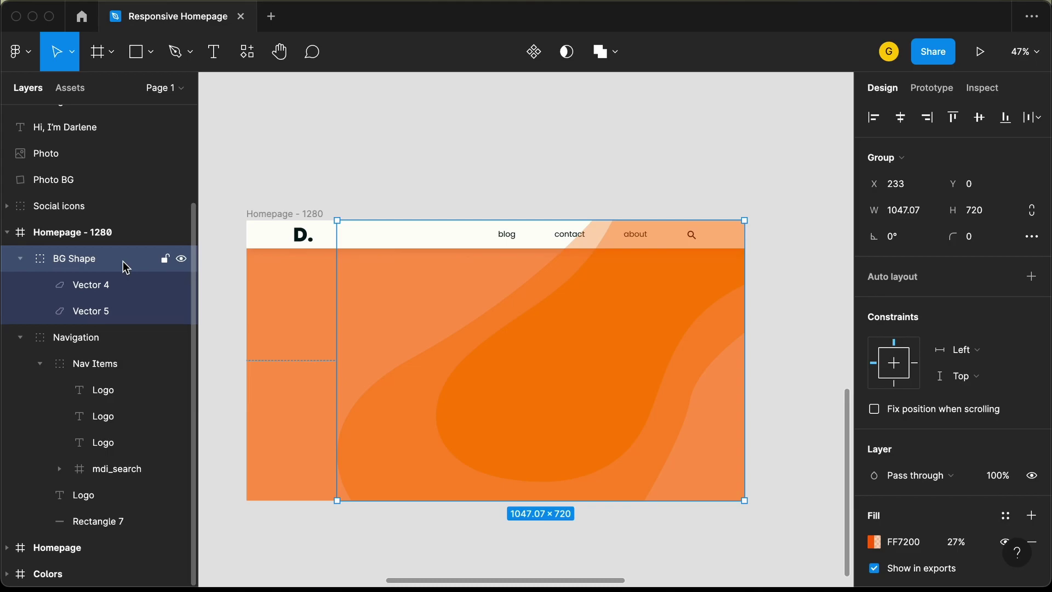
drag(120, 258, 114, 537)
Move the heading, subtitle, Contact Me button and social icons into Homepage - 1280.
click(508, 176)
scroll(507, 176, down, 5)
scroll(412, 164, left, 1)
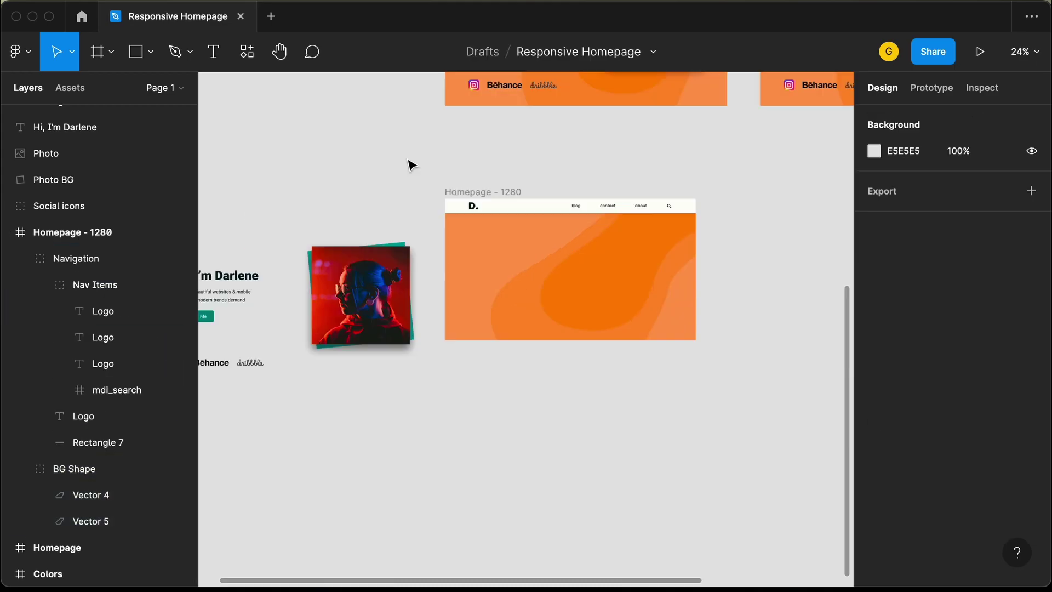
scroll(411, 164, left, 5)
drag(271, 217, 434, 404)
drag(384, 247, 637, 219)
scroll(638, 218, up, 10)
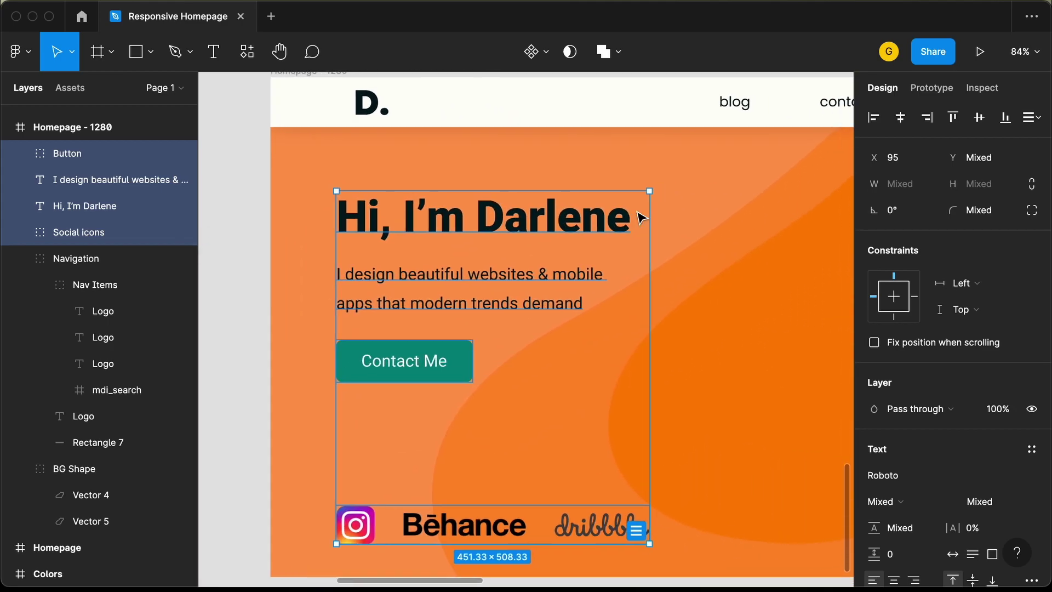
scroll(641, 218, left, 5)
Set the subtitle and the Contact Me label to font size 20.
click(482, 194)
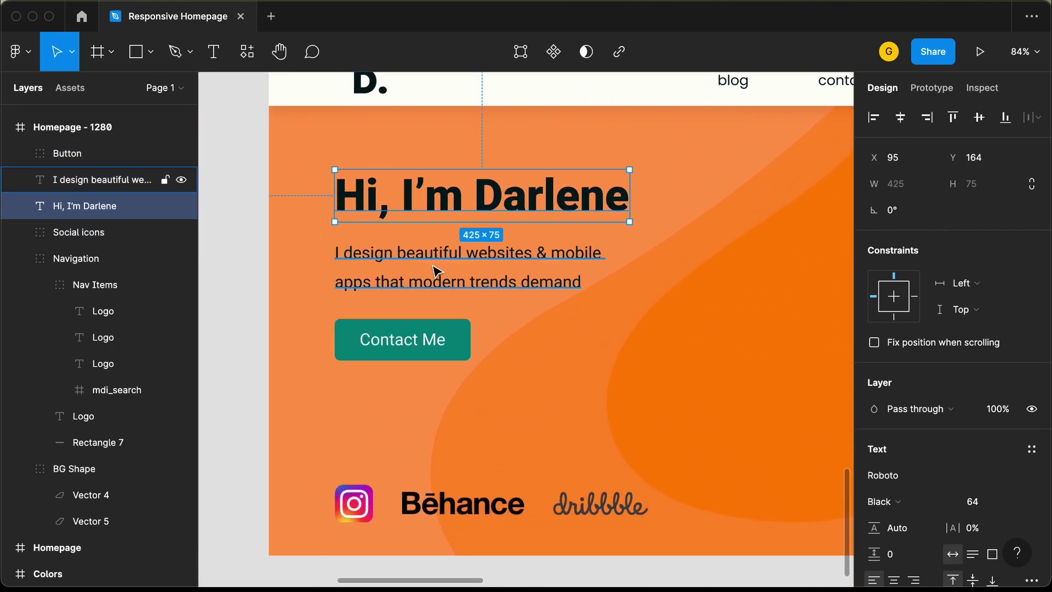
click(443, 265)
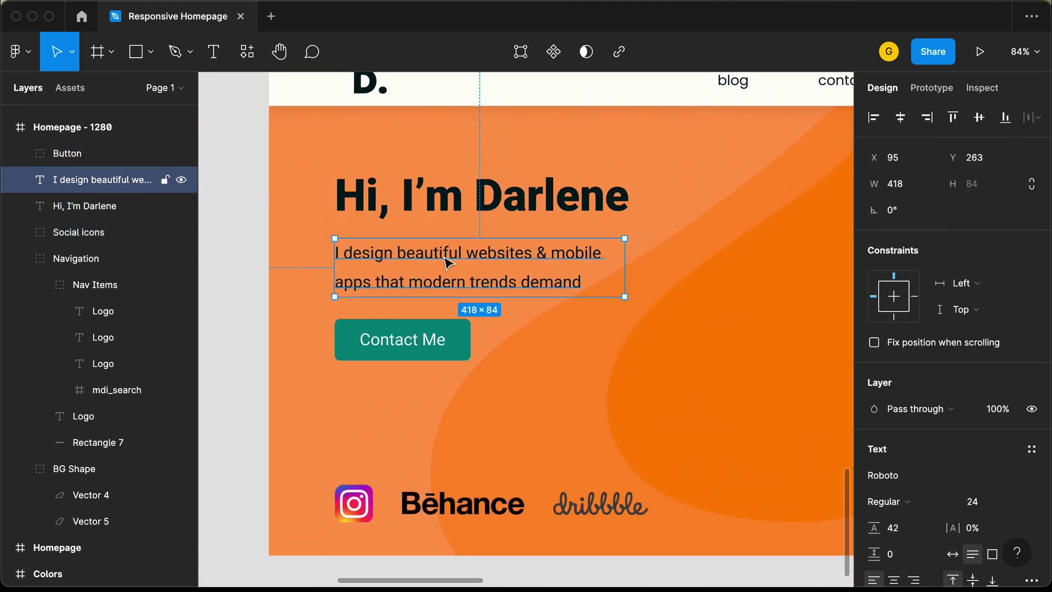
click(991, 507)
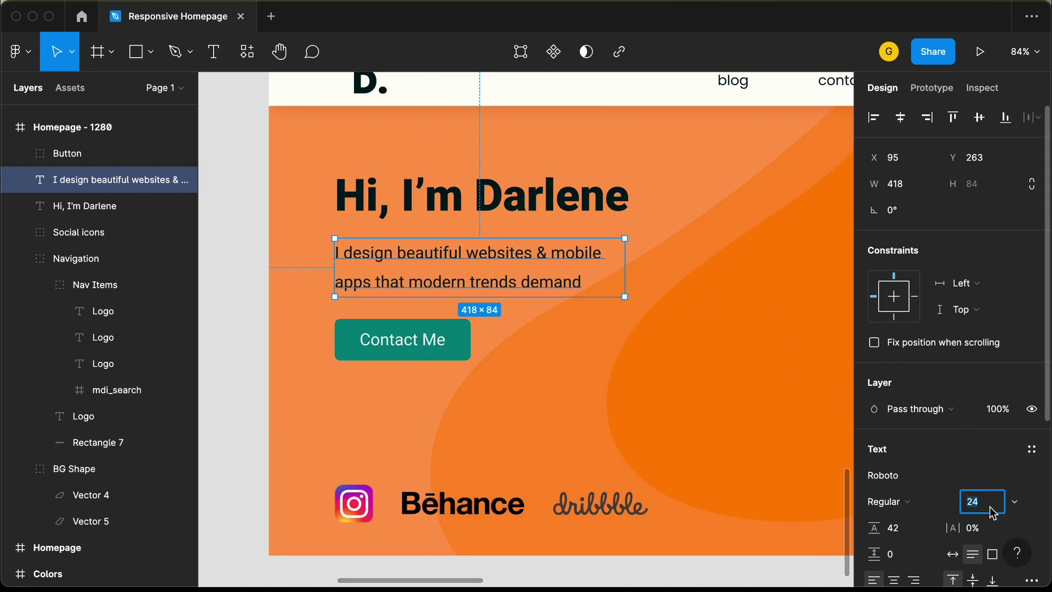
text(20)
key(Return)
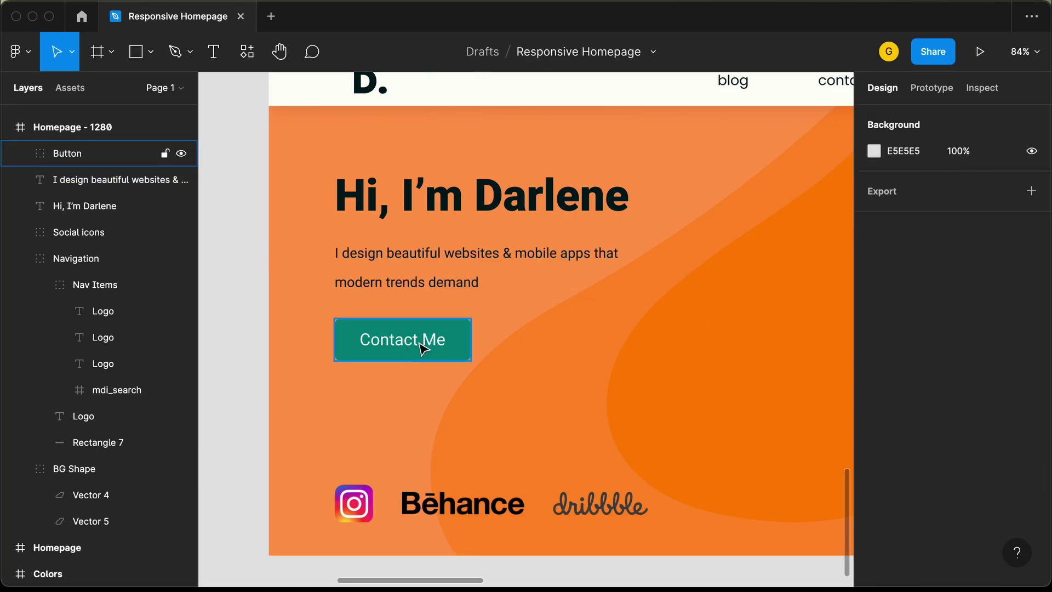
double_click(419, 344)
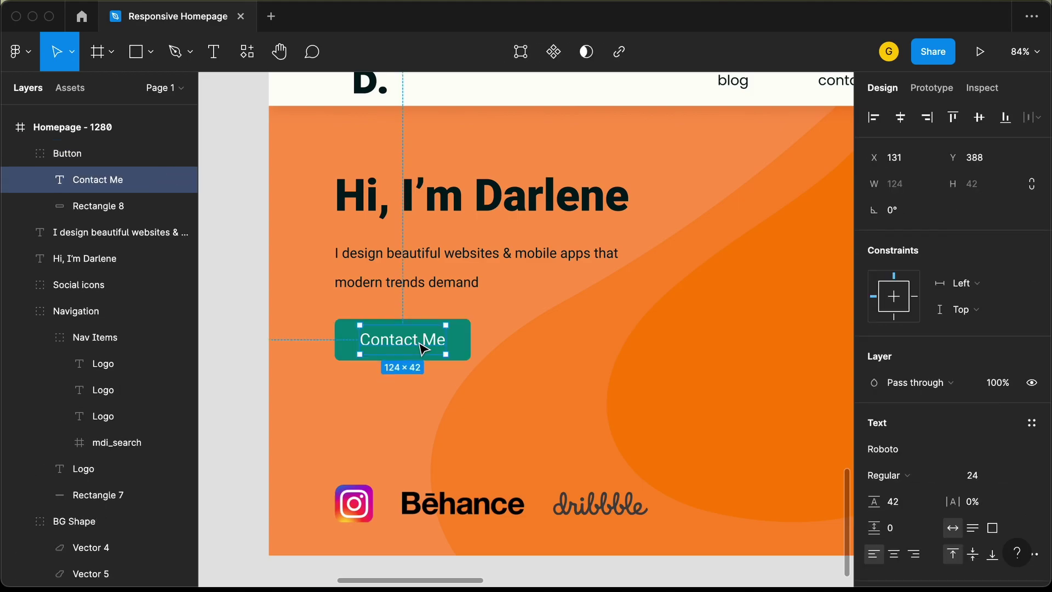
click(989, 481)
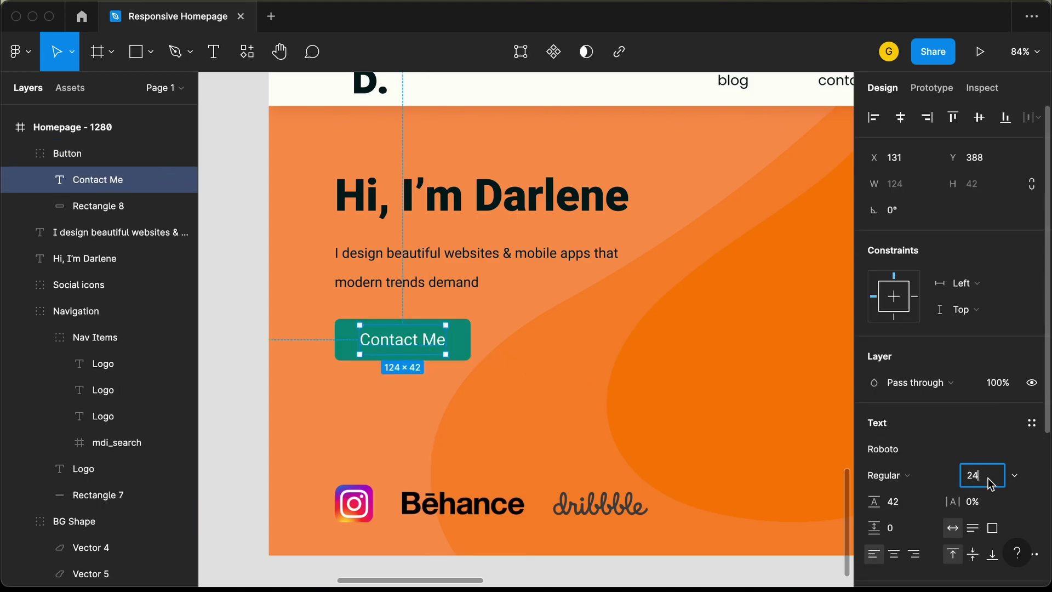
text(20)
key(Return)
Resize the Contact Me button rectangle to 175 px wide, checking the label's spacing.
scroll(329, 336, up, 10)
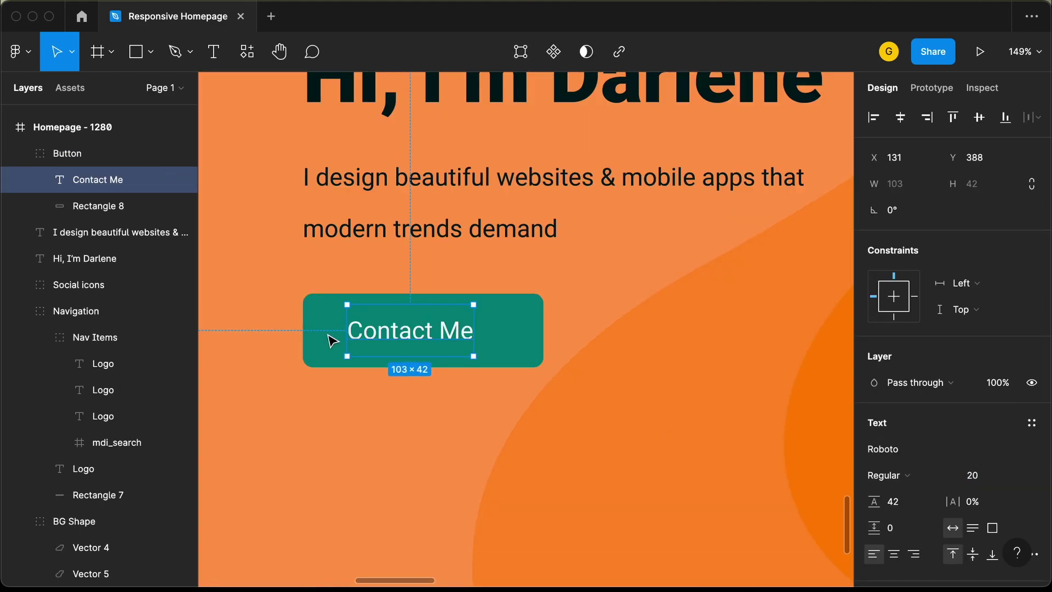
key(alt)
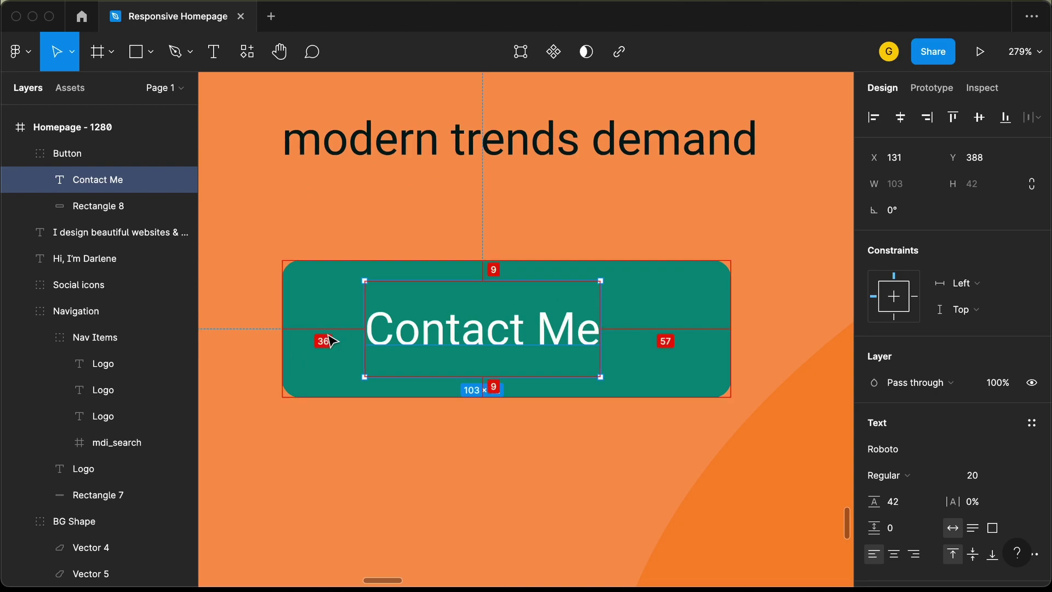
click(331, 341)
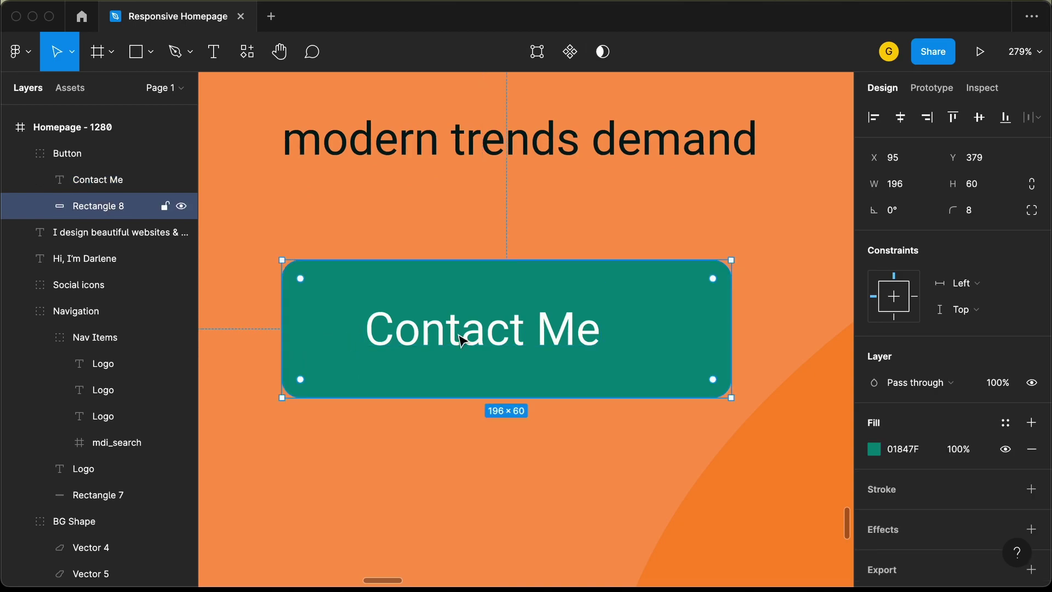
drag(731, 317, 672, 318)
key(alt)
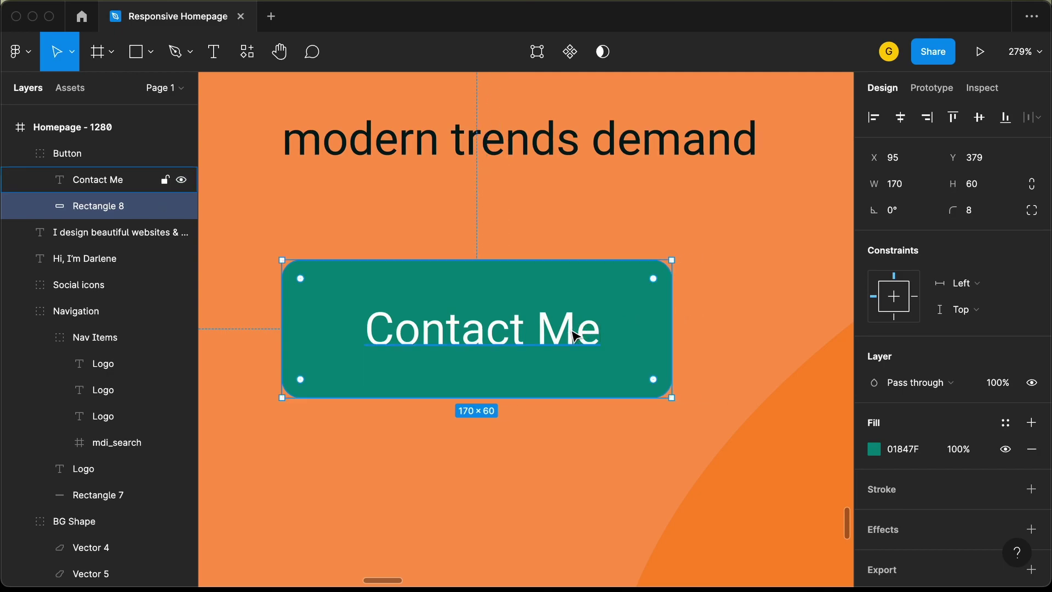
key(super+Right)
key(super+Right)
key(super+Right)
key(super+Right)
key(super+Right)
key(alt)
Nudge the Contact Me label up, trim its box to 40 high, and make the button 58 tall.
click(576, 334)
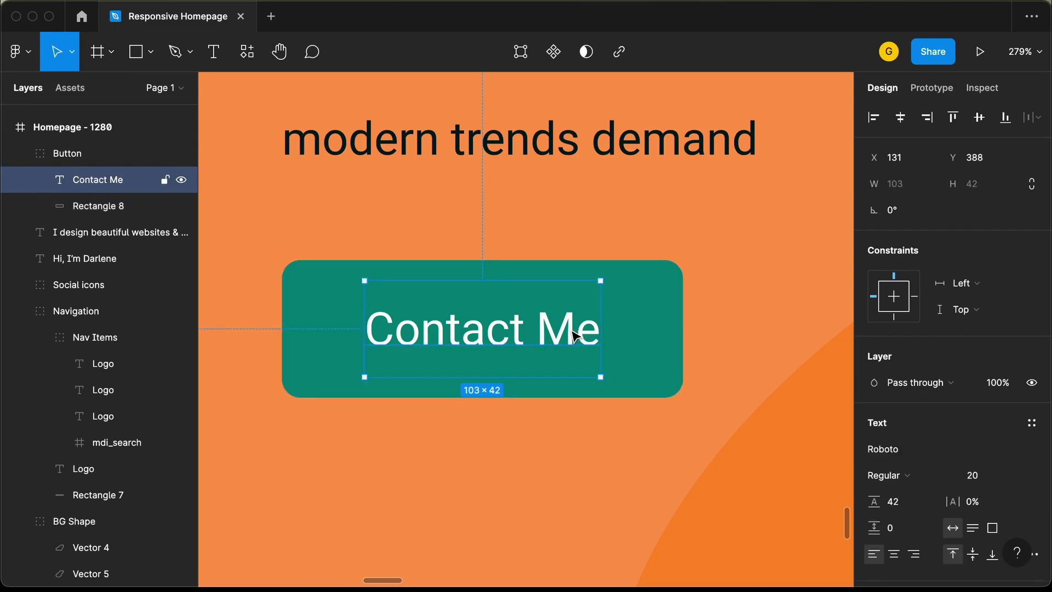
key(Up)
key(alt)
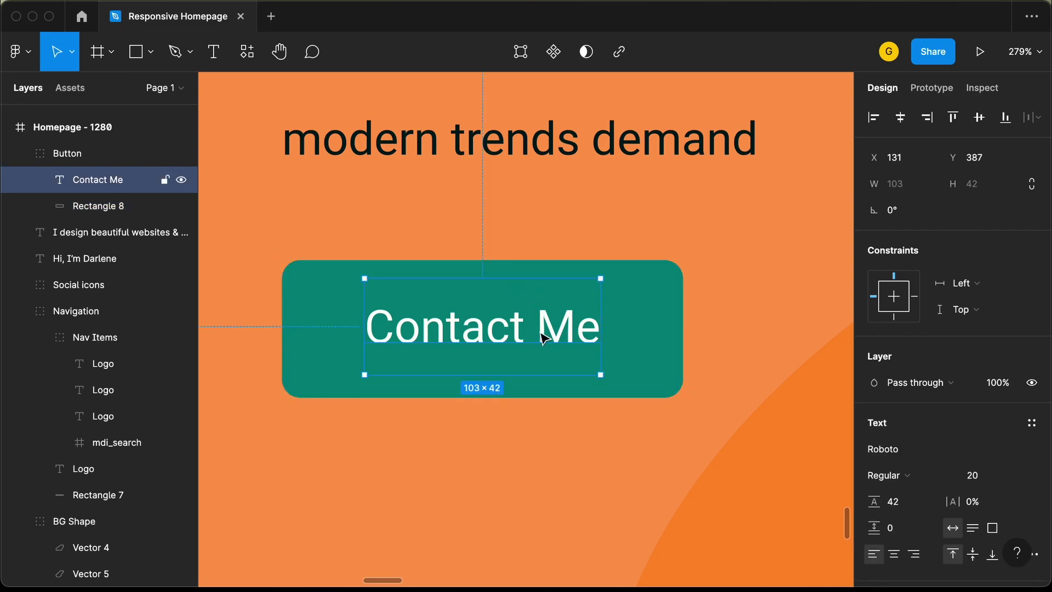
key(super+Up)
key(super+Up)
key(alt)
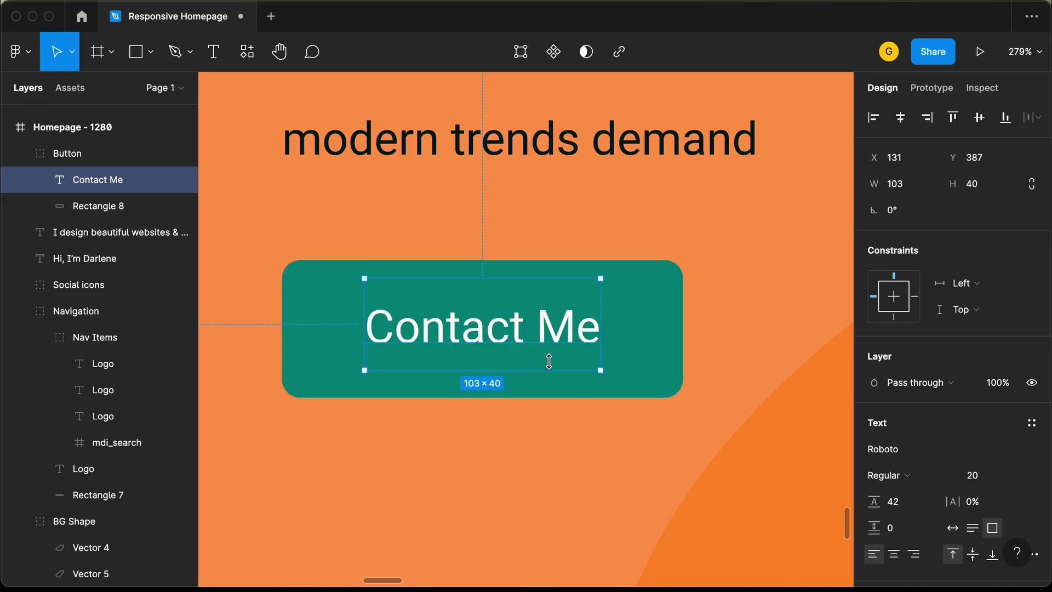
click(534, 386)
key(super+Up)
key(super+Up)
key(alt)
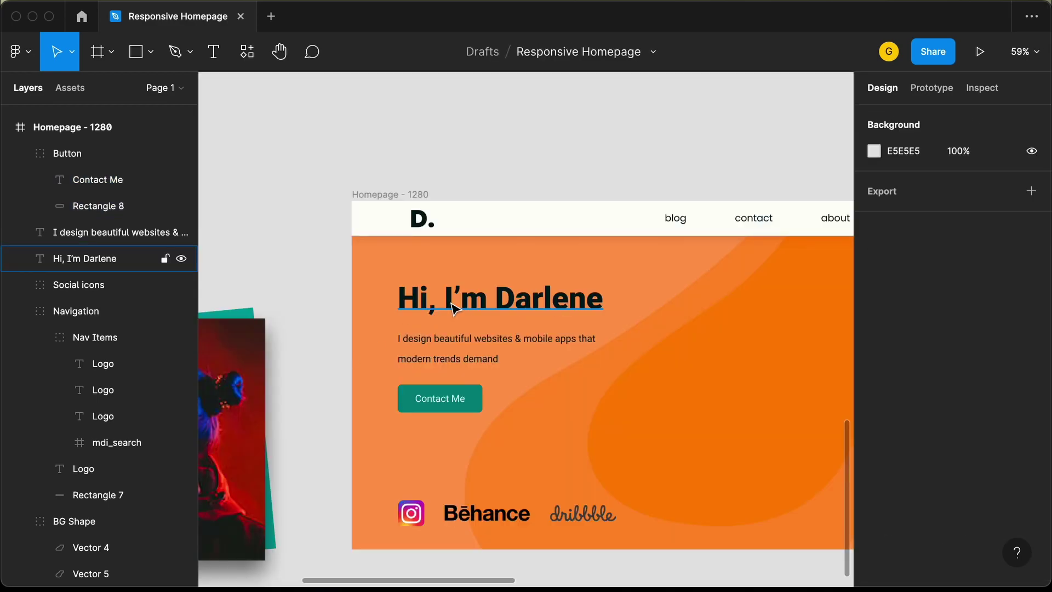
Move the heading, subtitle and button lower in the frame with even spacing between them.
click(450, 303)
key(Down)
key(Down)
key(Down)
key(Down)
key(Down)
key(Down)
key(Down)
key(Down)
key(Down)
click(440, 337)
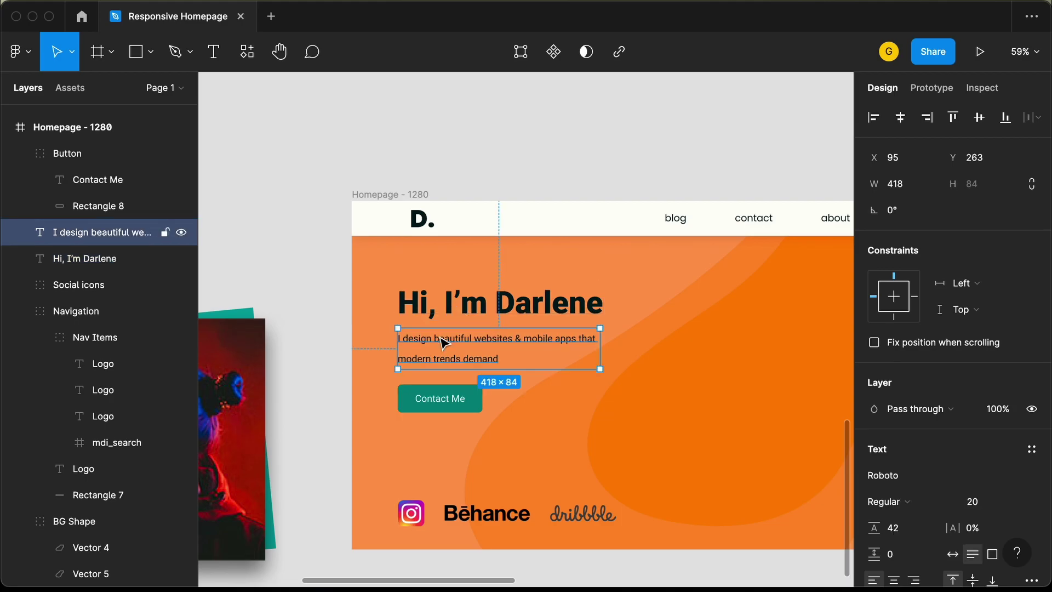
click(438, 400)
drag(436, 403, 441, 399)
click(460, 305)
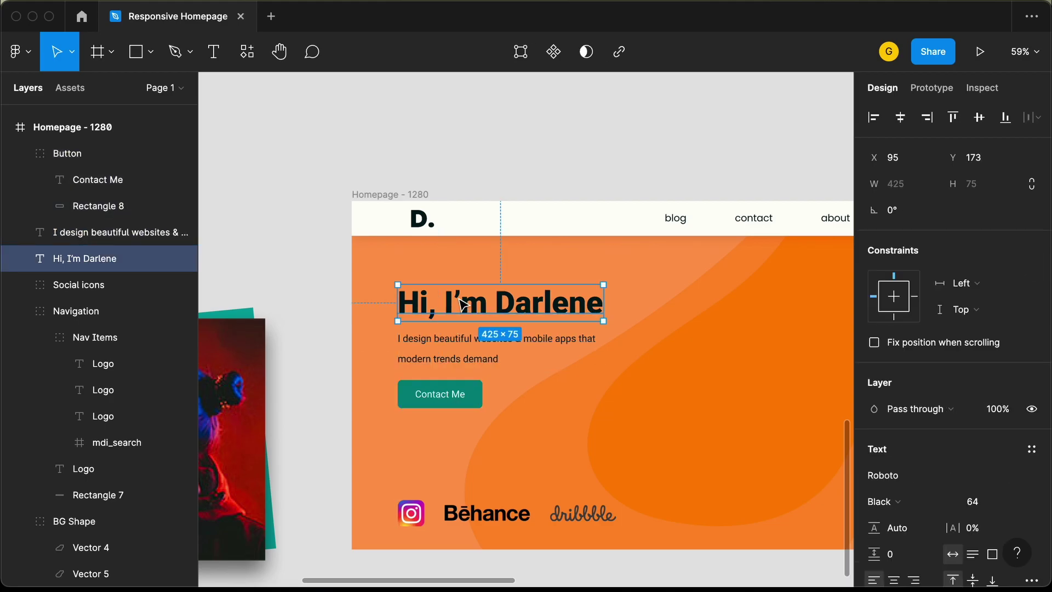
shift+click(448, 349)
shift+click(446, 395)
drag(446, 395, 447, 399)
key(shift+Down)
key(shift+Down)
key(shift+Down)
key(shift+Down)
key(shift+Down)
key(shift+Down)
key(shift+Down)
key(shift+Down)
key(shift+Down)
key(Up)
key(Up)
key(Up)
key(Up)
key(Up)
key(Up)
key(Up)
key(Up)
key(Up)
key(Up)
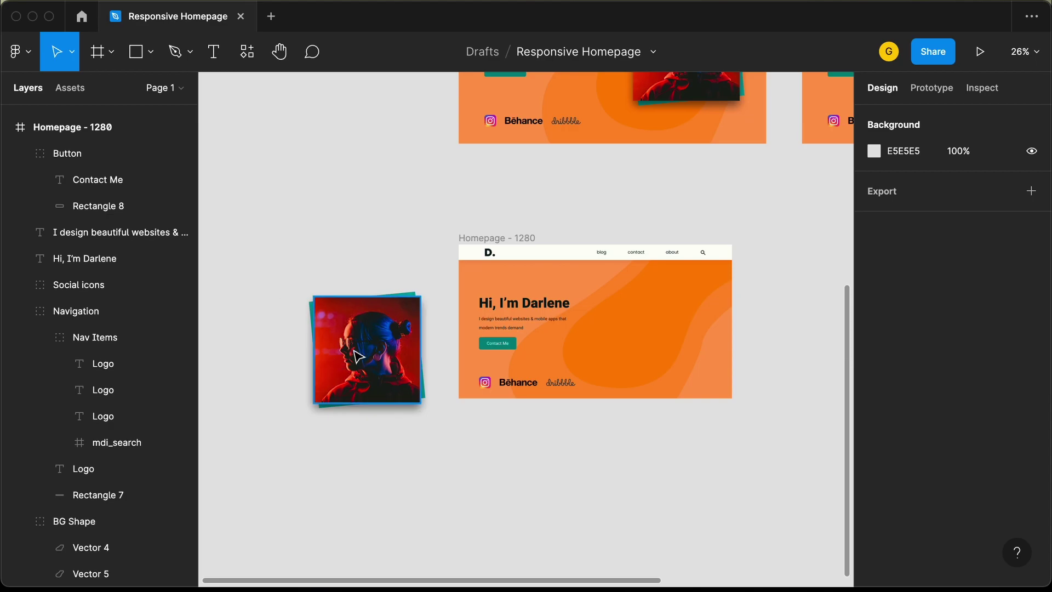
Move the photo and its backing into the frame's right side and set the Photo width to 360.
drag(278, 267, 445, 450)
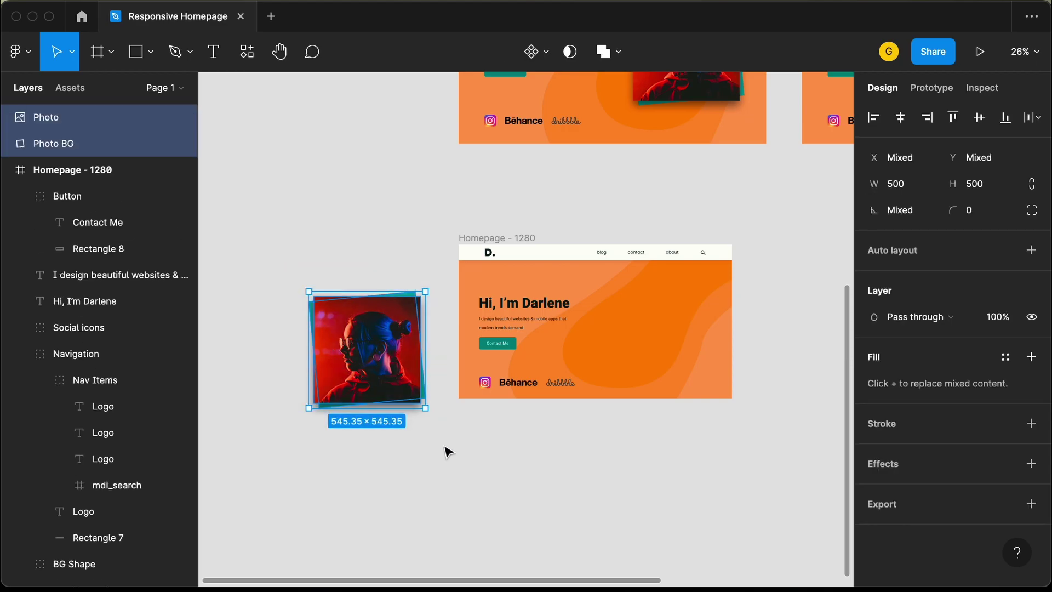
drag(424, 359, 661, 339)
scroll(664, 348, up, 5)
scroll(664, 348, down, 3)
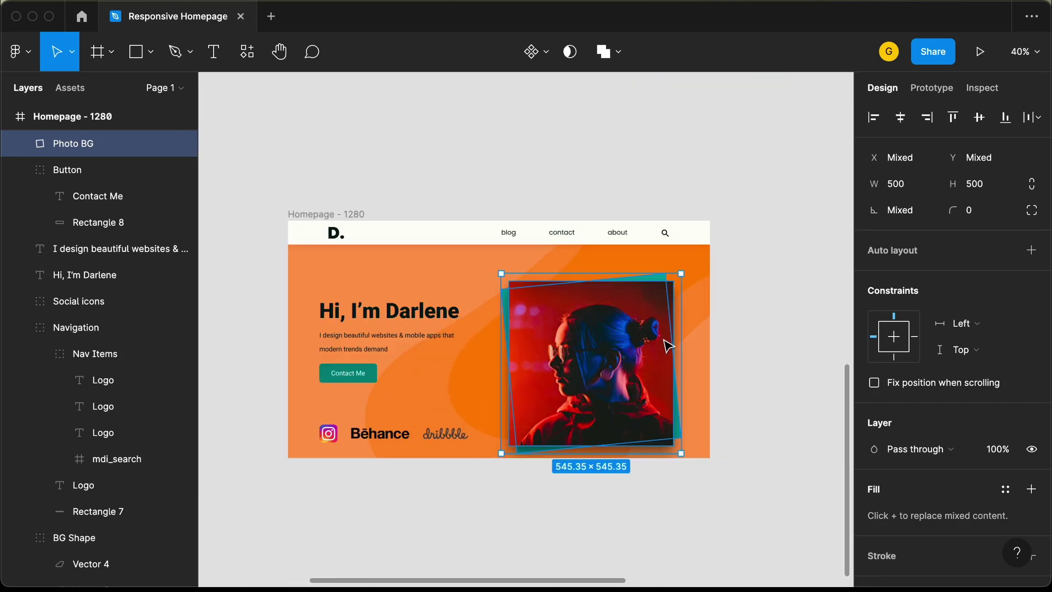
click(677, 341)
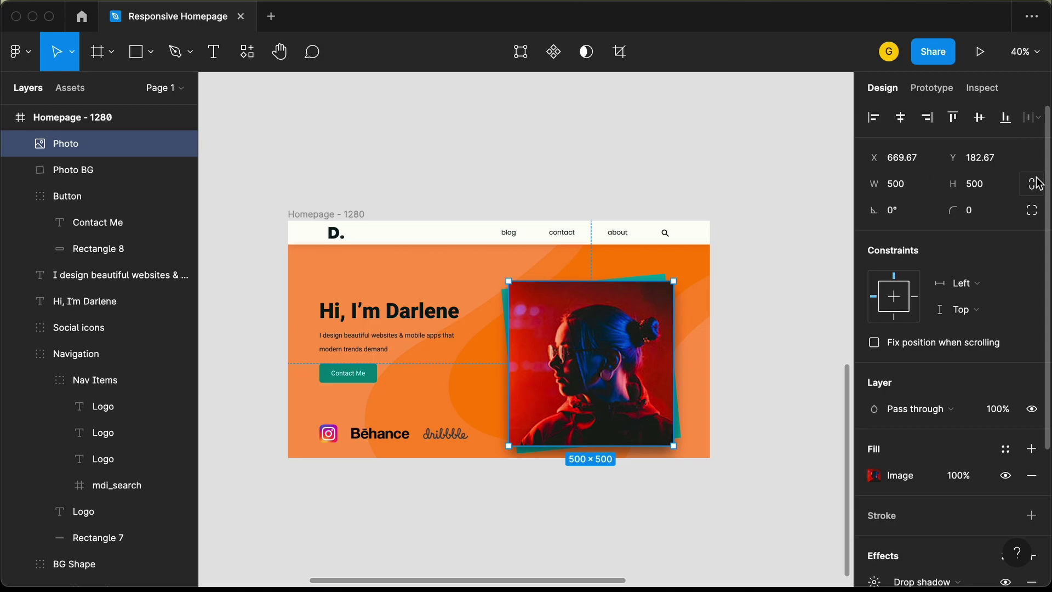
click(926, 190)
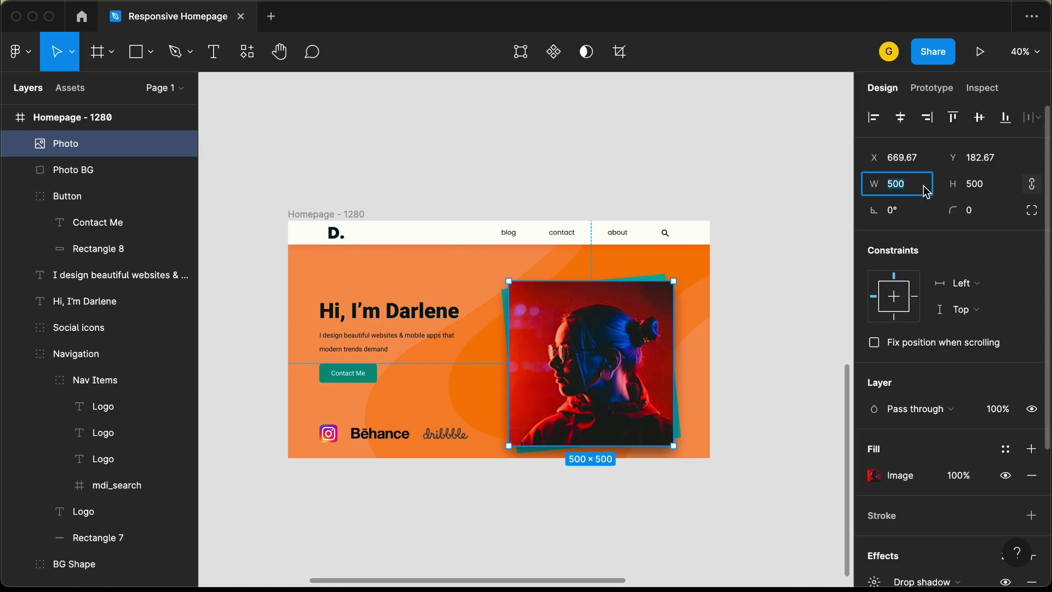
text(360)
key(Return)
Scale the teal Photo BG proportionally to 360 wide and nudge it into alignment.
click(665, 377)
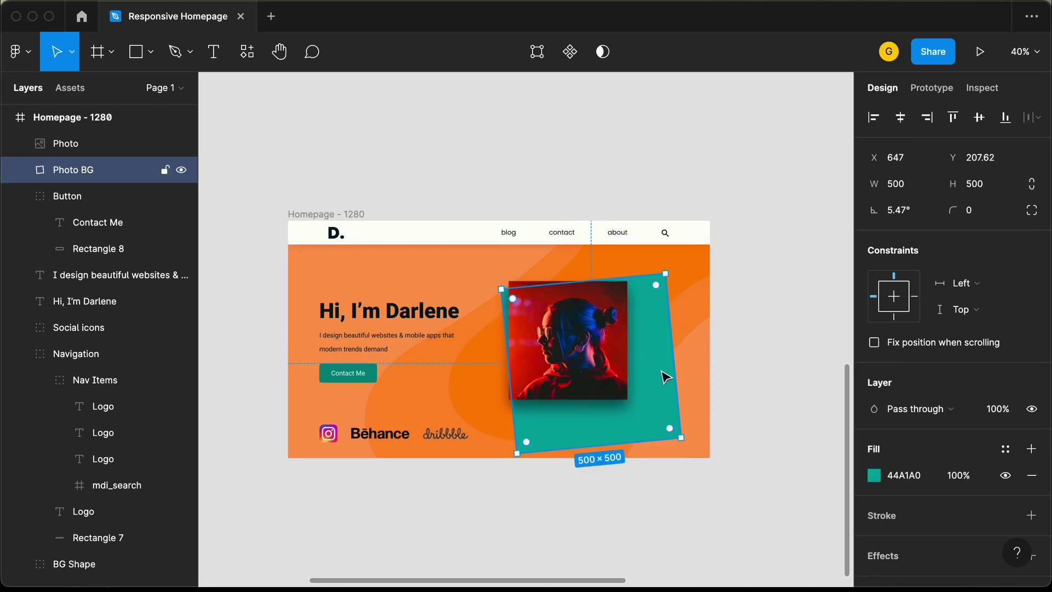
click(1030, 189)
click(916, 193)
text(360)
key(Return)
scroll(570, 326, up, 5)
scroll(570, 326, down, 3)
key(Up)
key(Up)
key(Up)
key(Up)
key(Up)
key(Right)
key(Right)
key(Right)
key(Right)
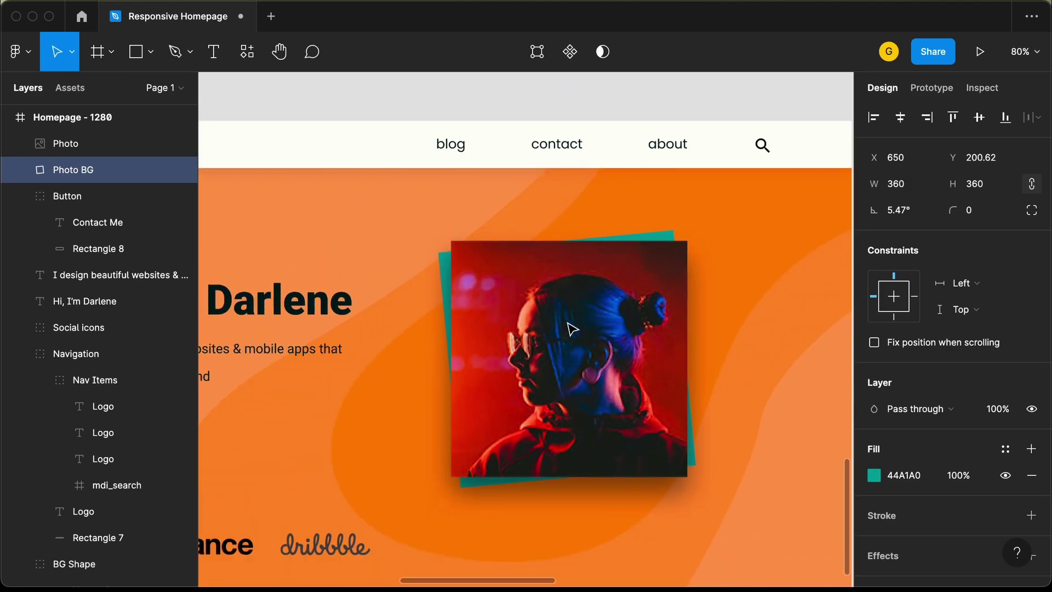
key(Down)
key(Down)
key(Left)
Group the Photo together with its teal backing.
click(570, 353)
shift+click(448, 276)
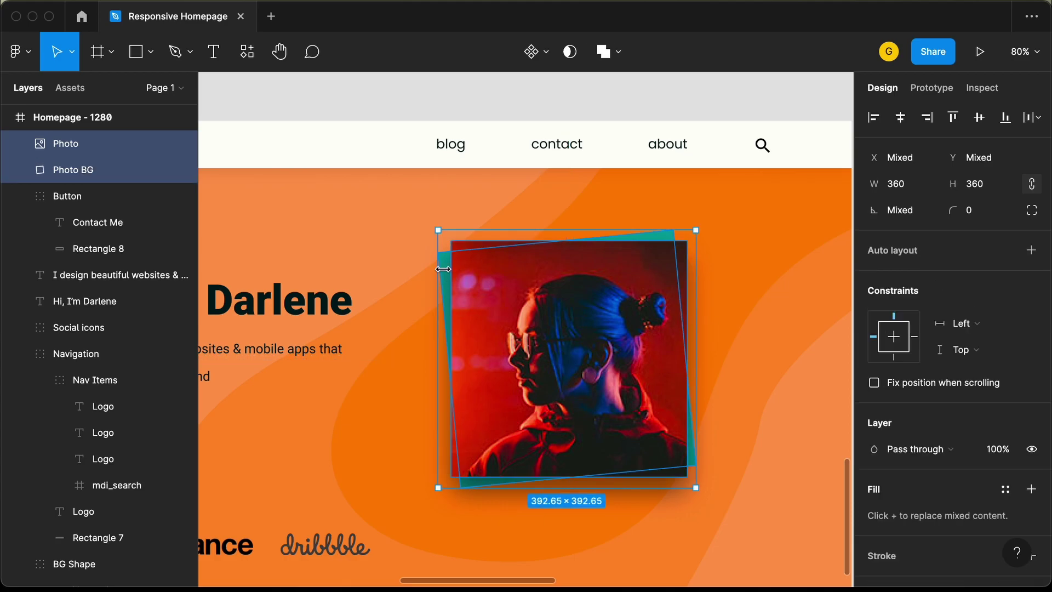
scroll(543, 265, up, 1)
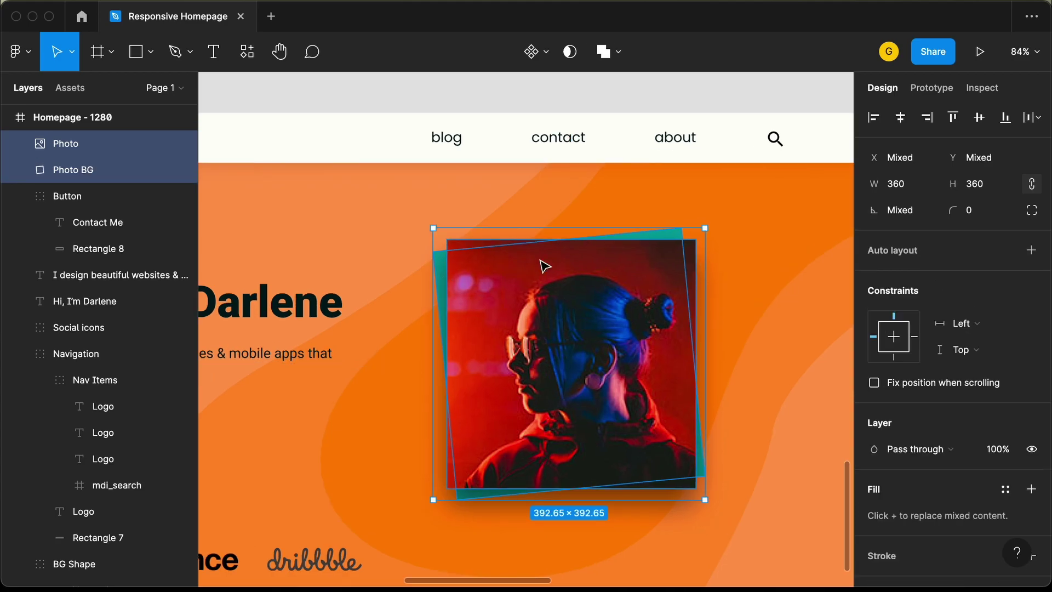
key(ctrl+g)
Rename the new group 'Hero Image' and drag it right and down.
double_click(113, 148)
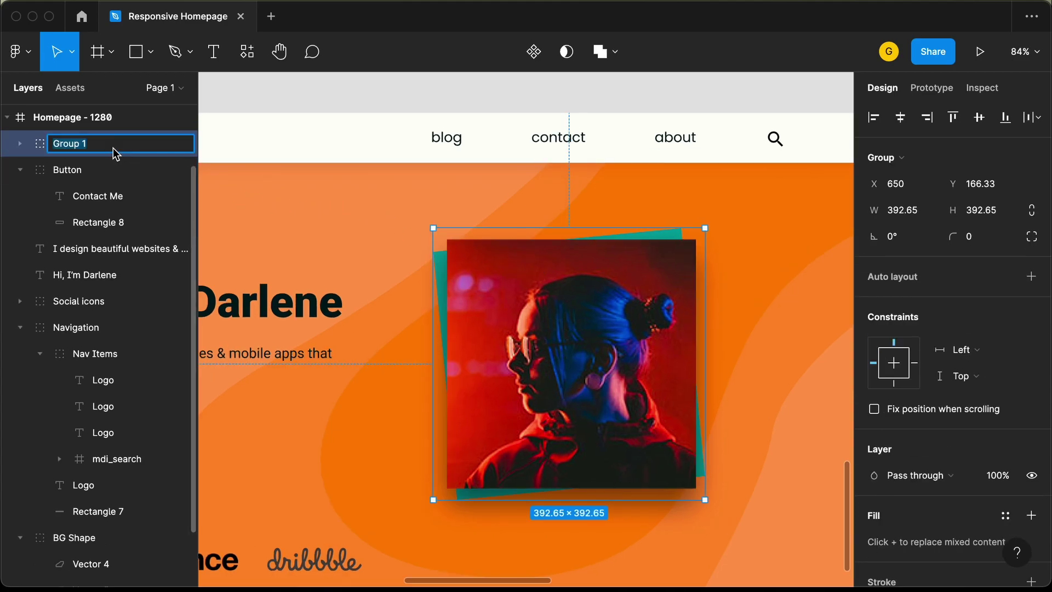
text(Hero Image)
key(Return)
scroll(462, 243, down, 5)
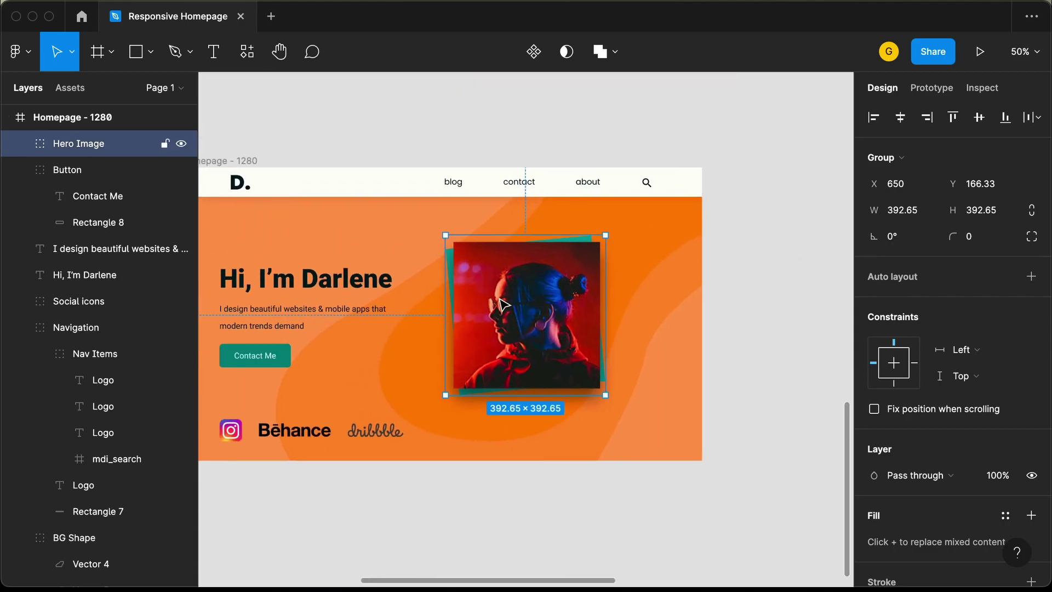
drag(528, 320, 581, 325)
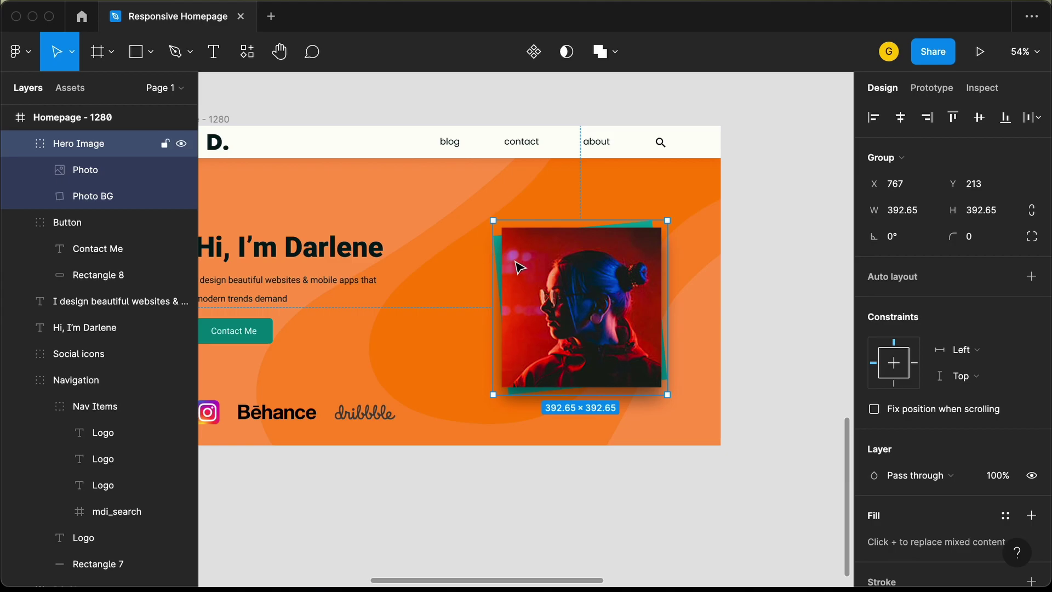
Shift the photo and teal backing right inside Hero Image, then move the group up.
double_click(621, 295)
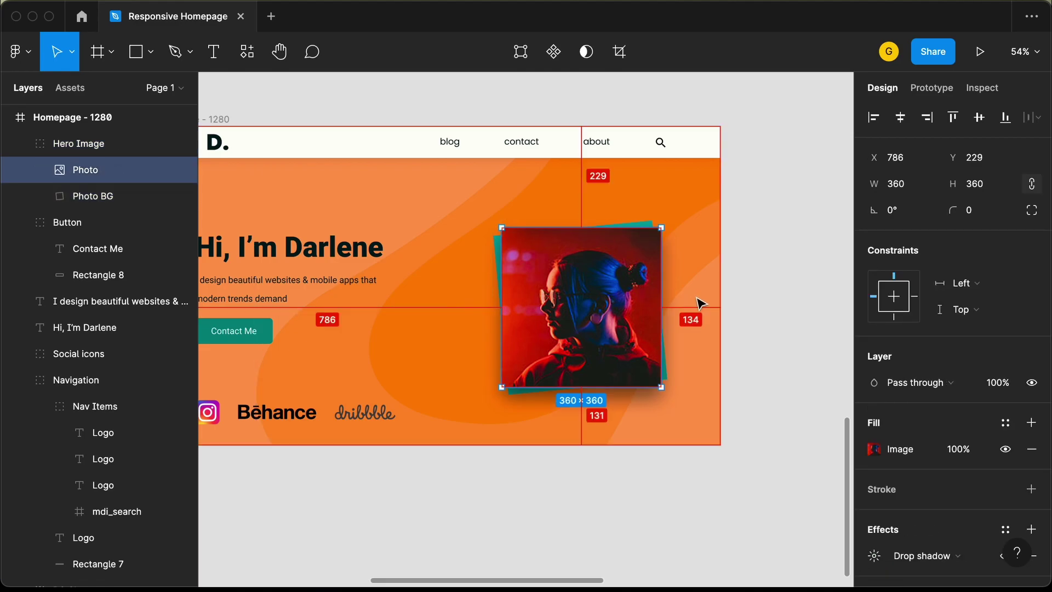
key(Right)
key(Right)
key(Right)
key(Right)
key(Right)
key(Right)
key(Right)
key(Right)
key(Right)
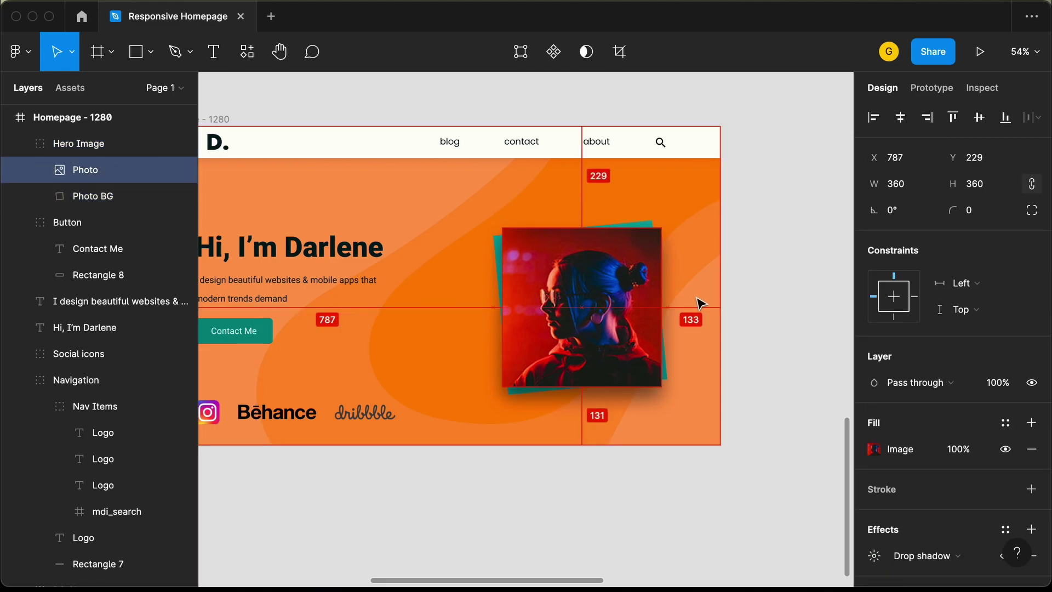
key(Right)
key(Right)
key(Right)
key(Right)
key(Right)
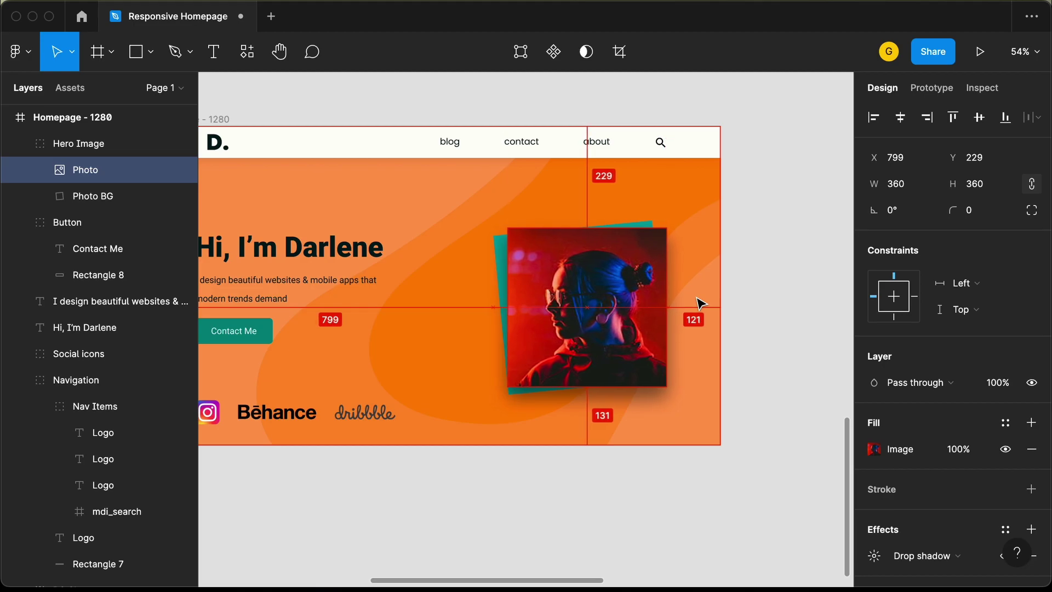
click(501, 270)
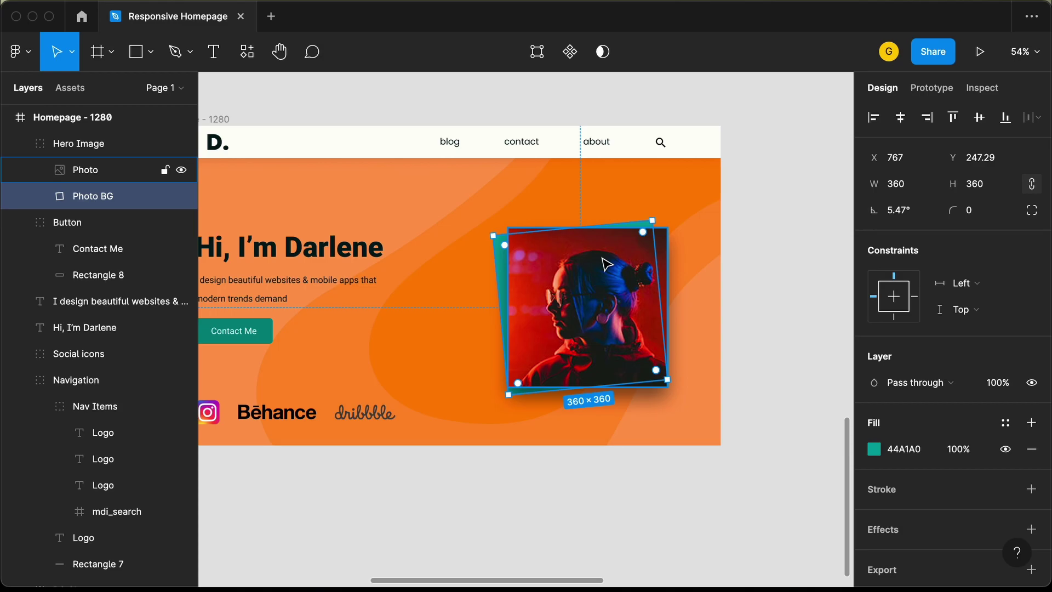
key(shift+Right)
key(shift+Right)
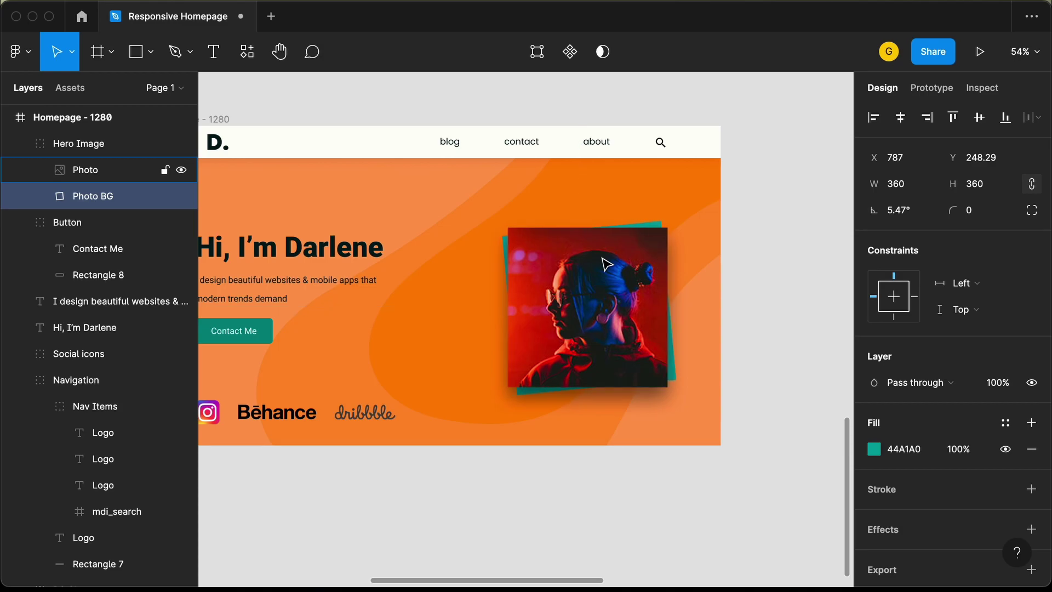
click(621, 283)
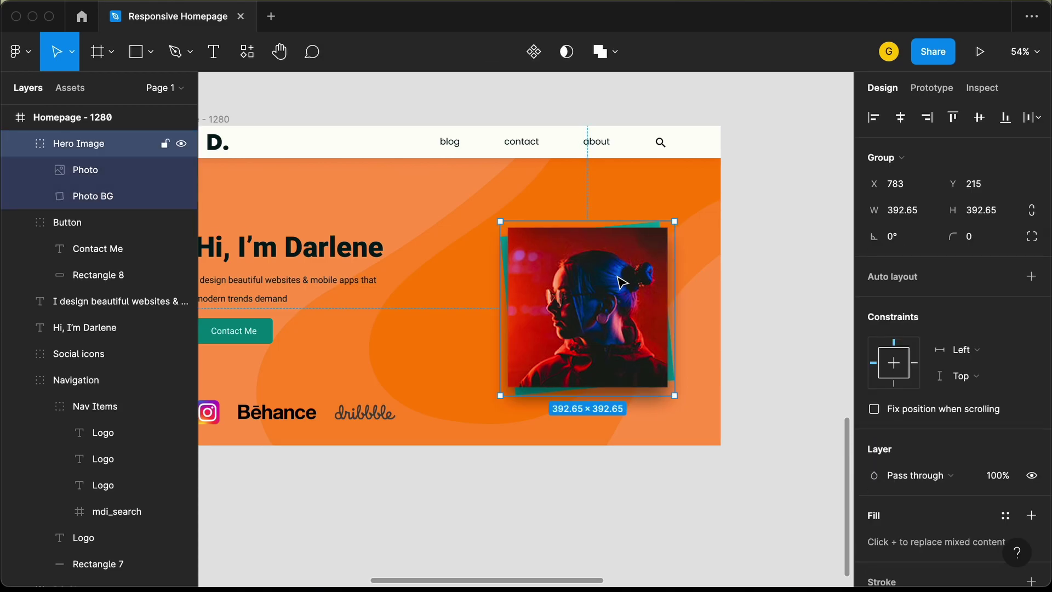
key(Up)
key(Up)
key(Up)
key(Up)
key(Up)
key(Up)
key(Up)
key(Up)
key(Up)
key(Up)
key(Up)
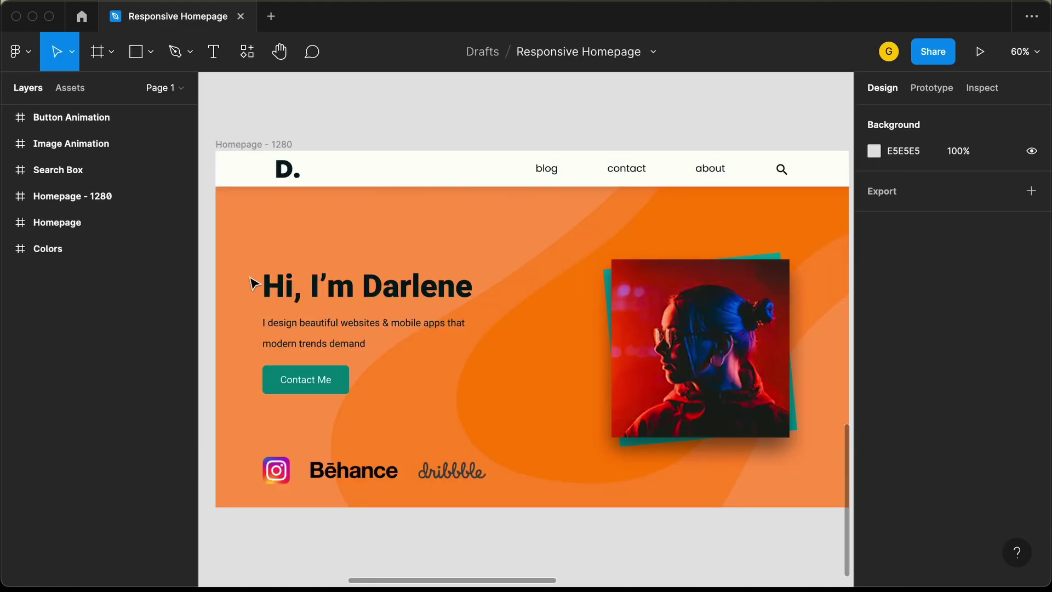
Shift the heading, paragraph, Contact Me button and social icons together to X 120.
click(298, 287)
shift+click(309, 346)
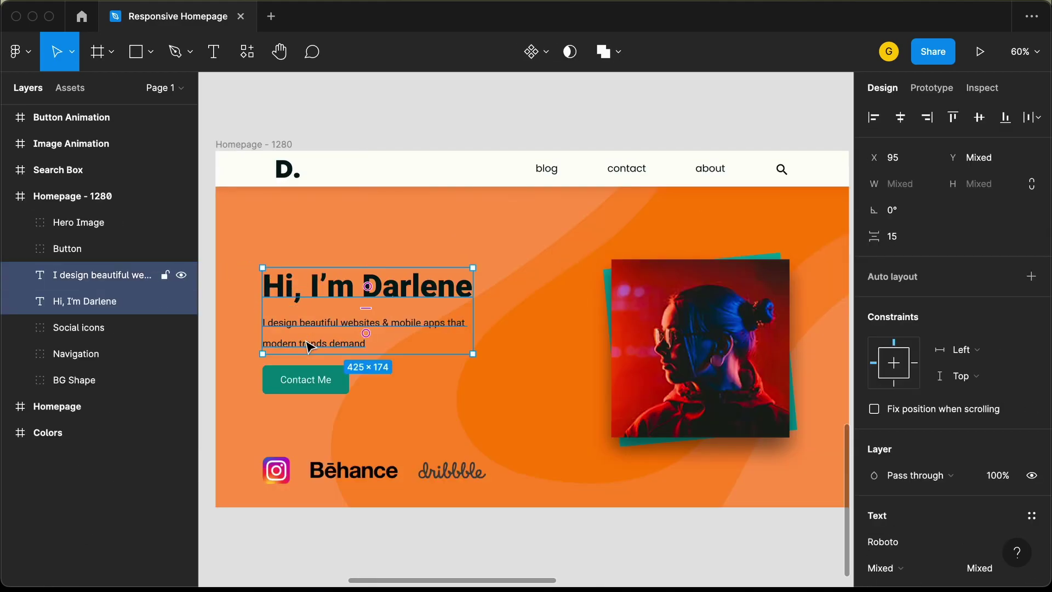
shift+click(307, 379)
shift+click(283, 473)
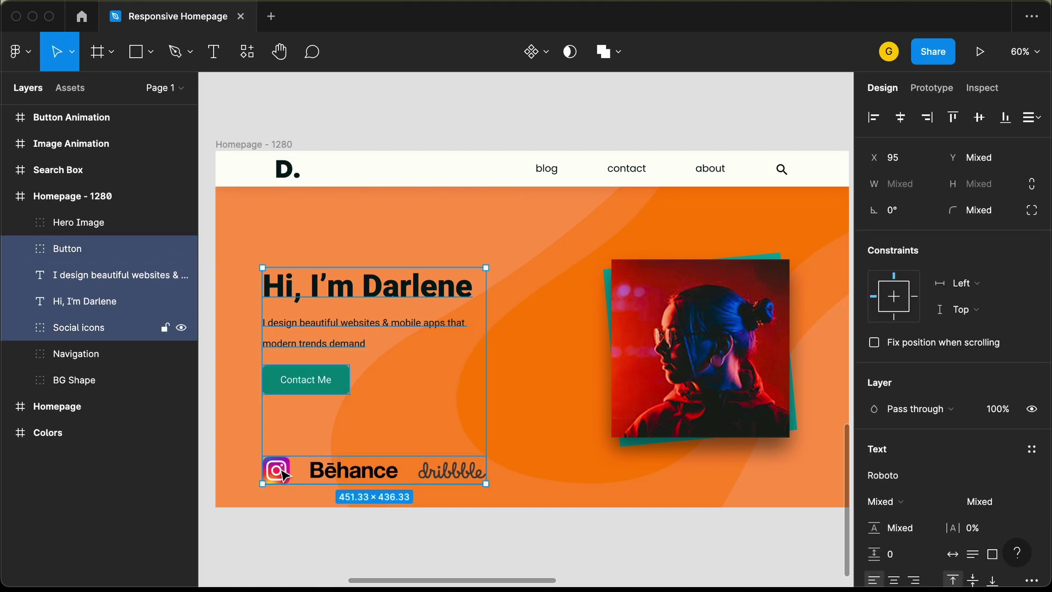
key(alt)
key(Right)
key(Right)
key(Right)
key(Right)
key(Right)
key(Right)
key(Right)
key(Right)
key(Right)
key(Right)
key(Right)
key(Right)
key(Right)
key(Right)
key(Right)
key(Right)
key(Right)
key(Right)
key(Right)
key(Right)
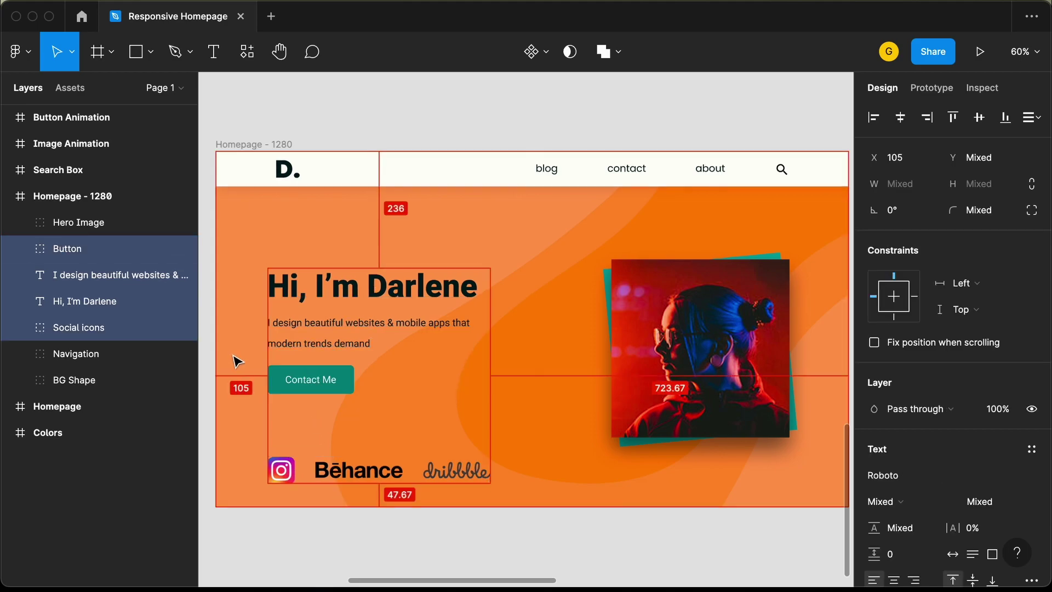
key(Left)
key(Left)
key(Left)
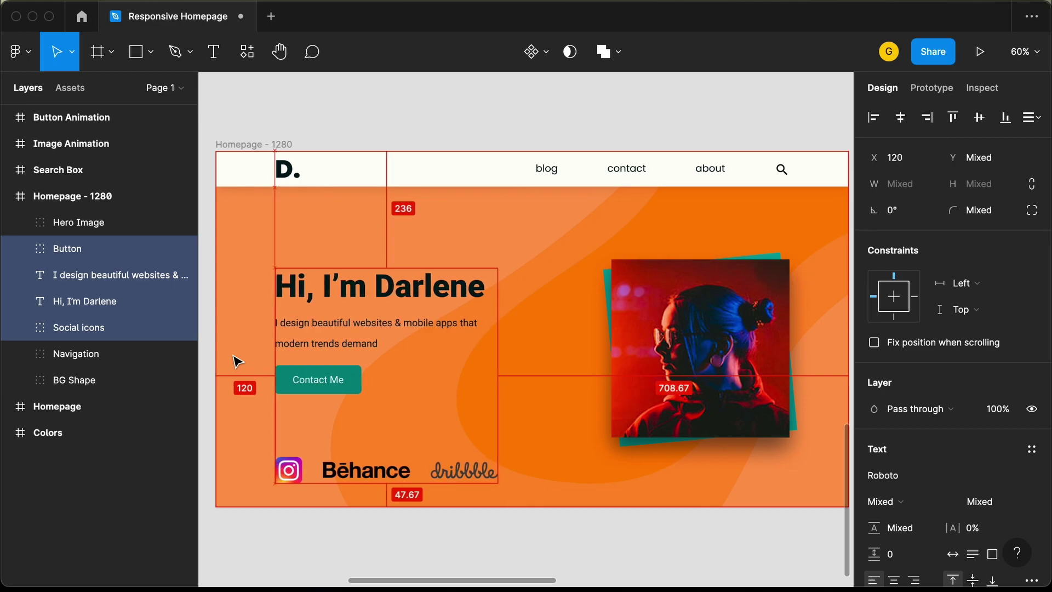
click(397, 543)
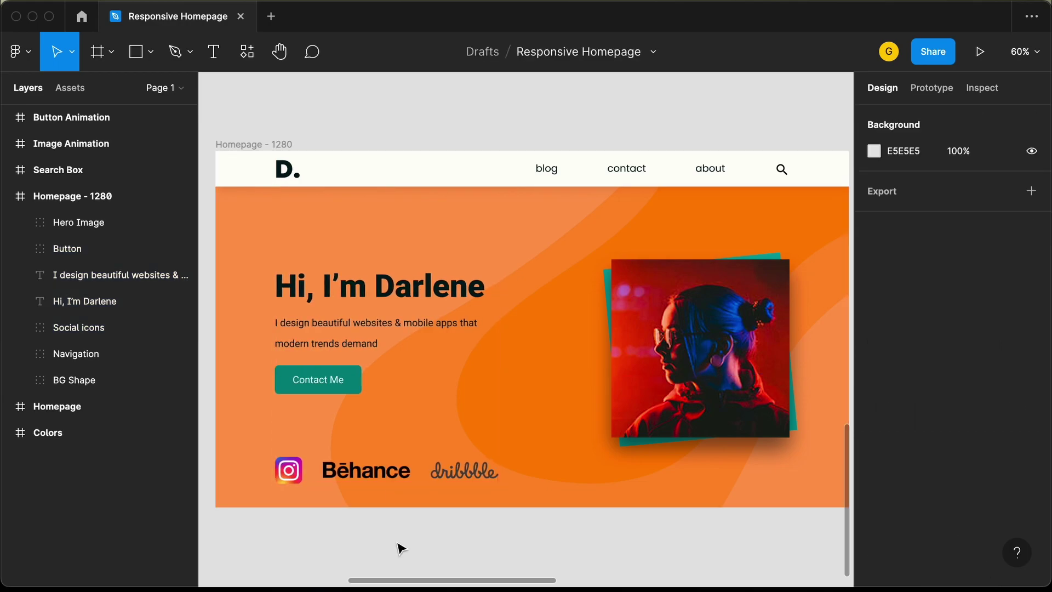
scroll(401, 548, down, 5)
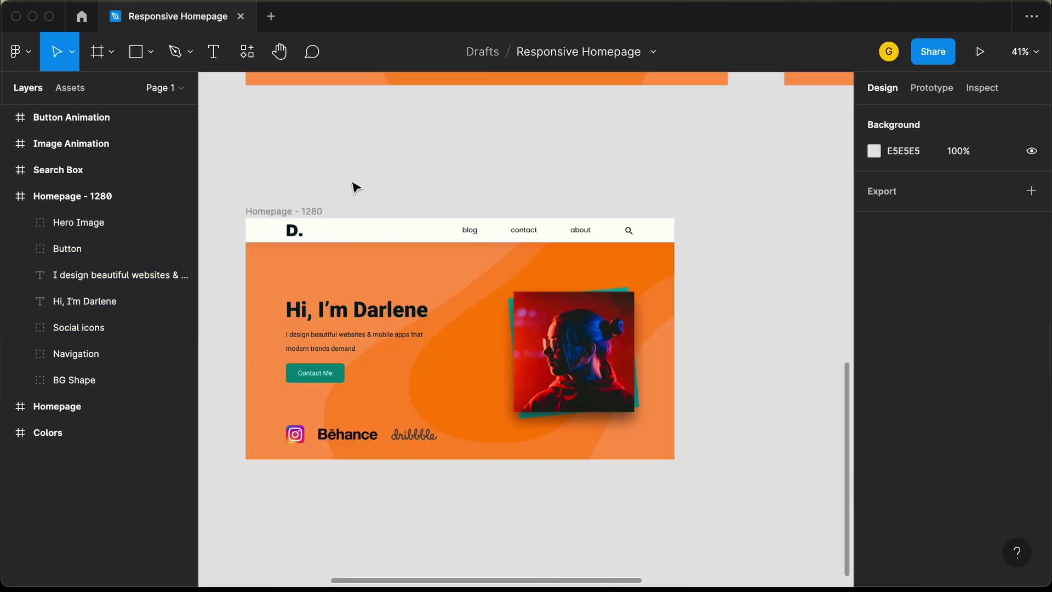
Create a 375×812 iPhone 11 Pro / X frame named 'Smartphone' beside the homepage.
click(99, 51)
scroll(346, 157, right, 4)
scroll(346, 156, right, 2)
click(589, 200)
scroll(602, 202, down, 3)
drag(606, 207, 610, 217)
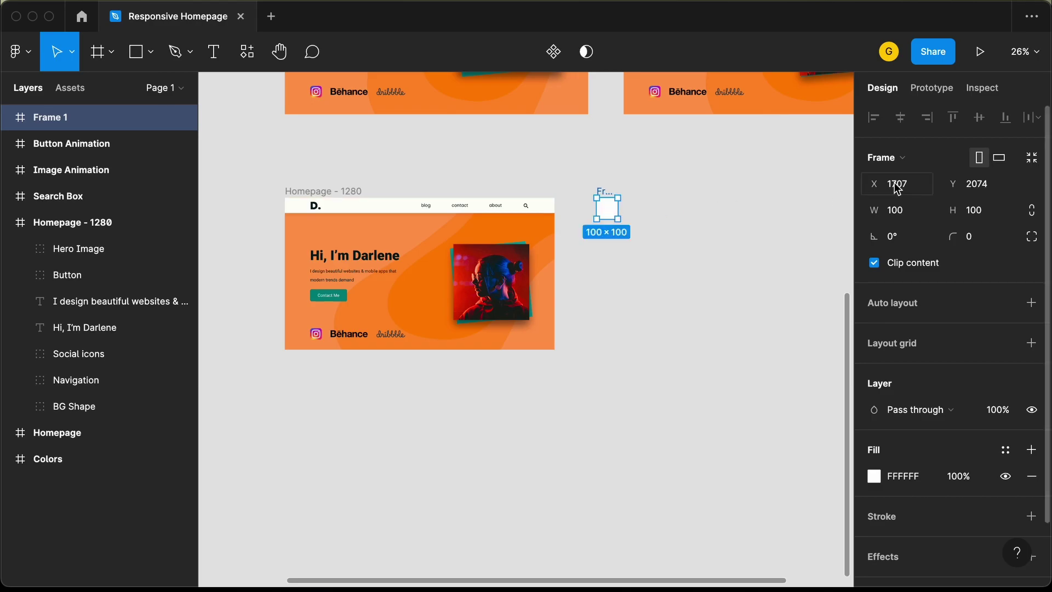
click(909, 159)
scroll(932, 336, down, 1)
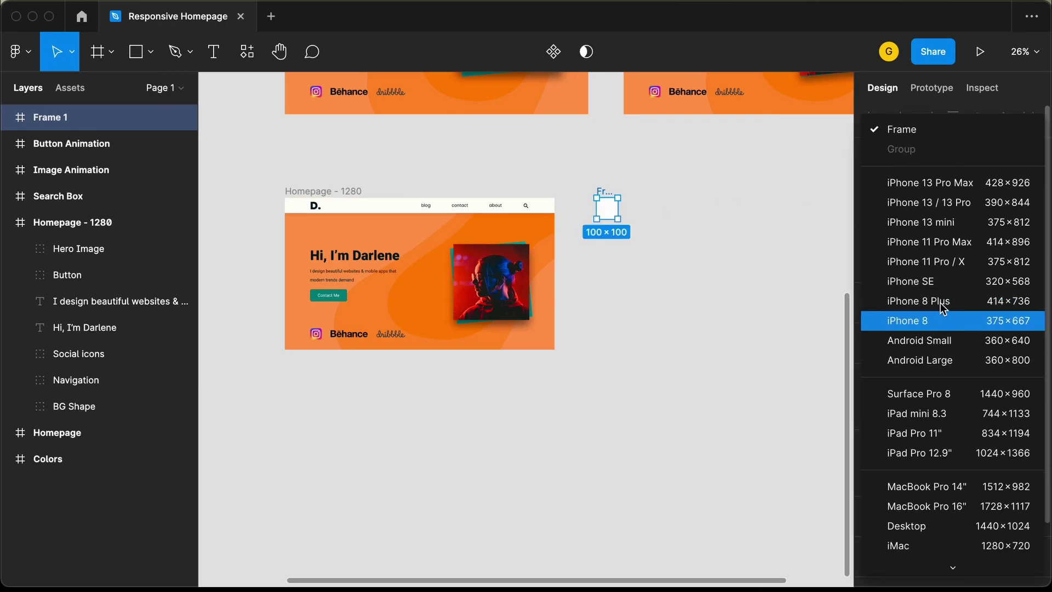
click(972, 263)
text(Smartphone)
key(Return)
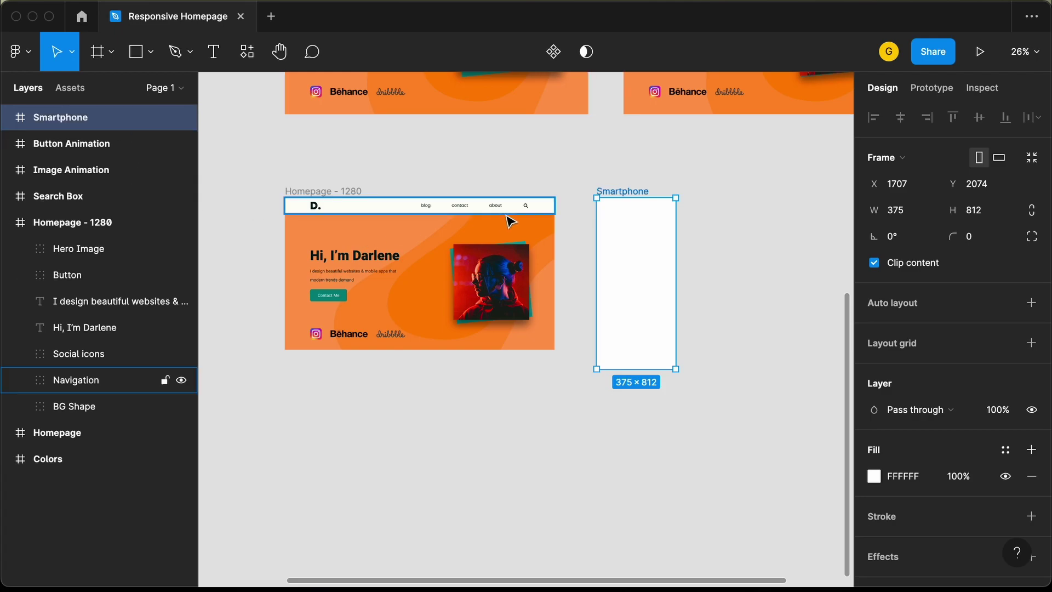
Fill the Smartphone frame with the homepage orange F5A05C and duplicate the navigation bar below.
click(874, 477)
click(679, 403)
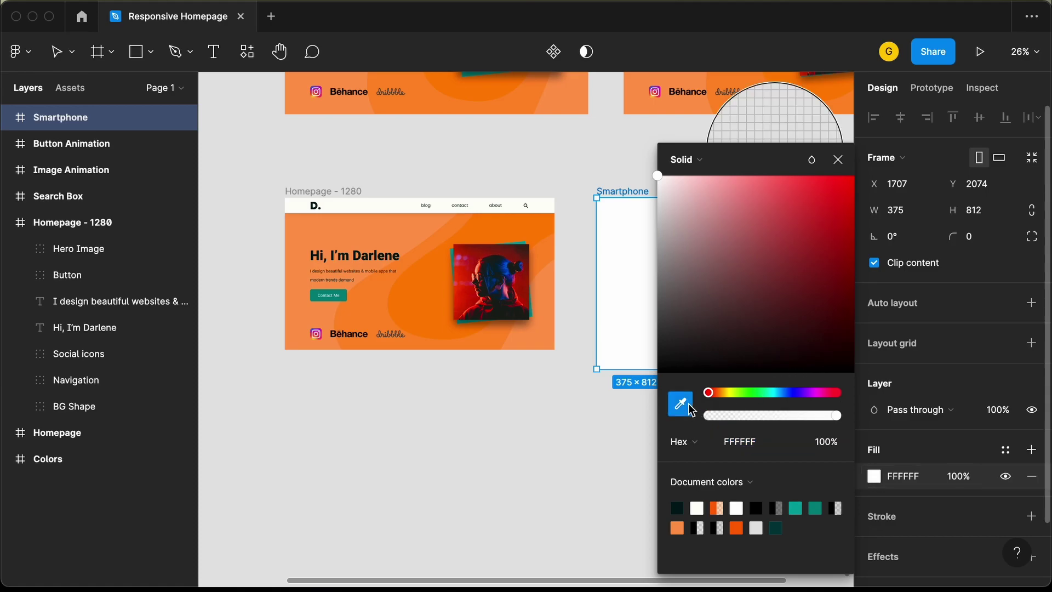
click(370, 225)
scroll(258, 284, up, 1)
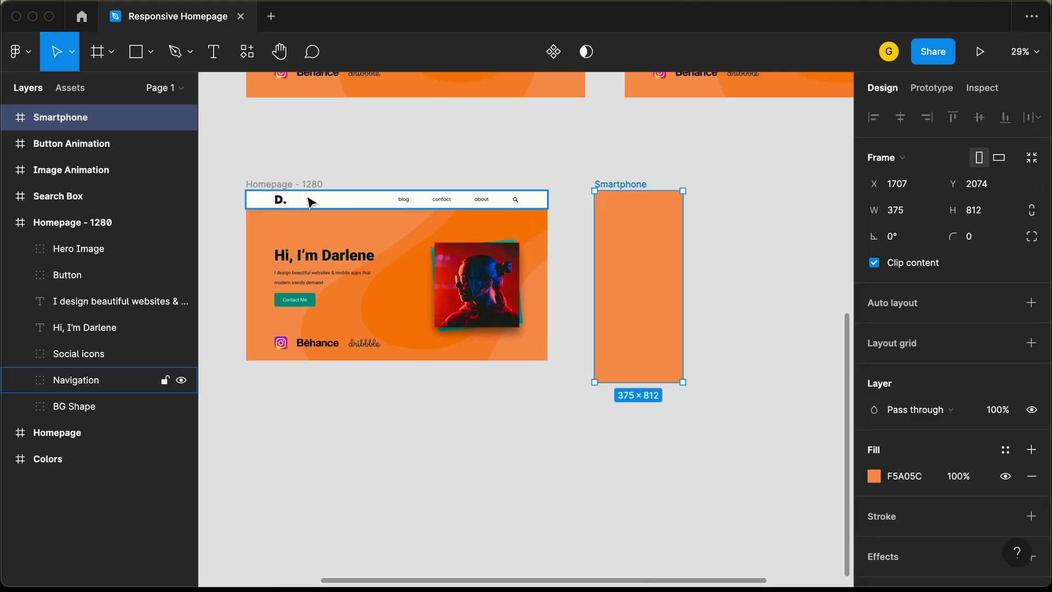
drag(312, 205, 358, 466)
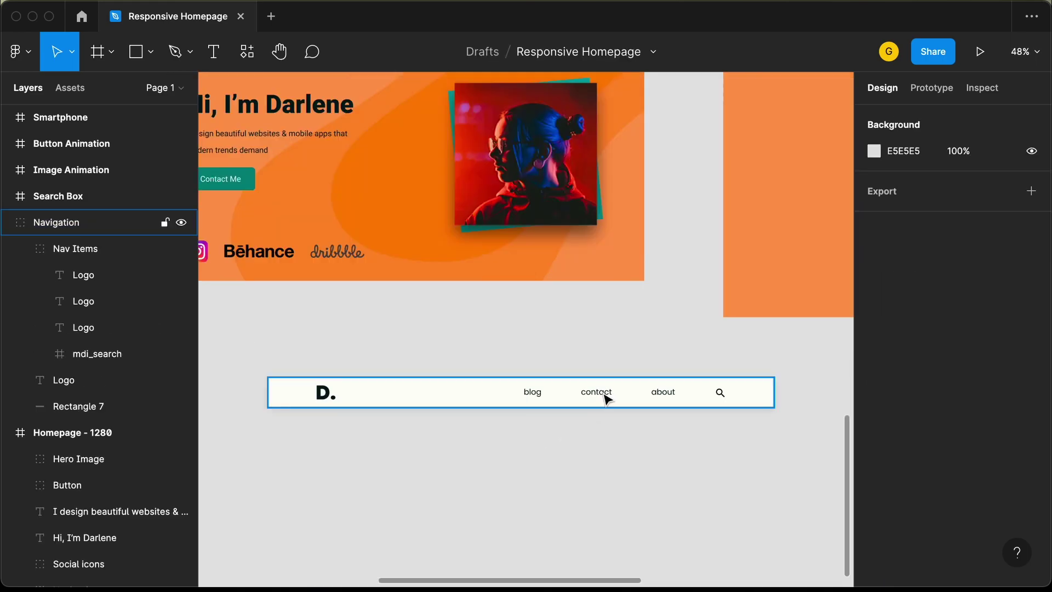
Delete the Nav Items links from the copied navigation bar.
double_click(607, 399)
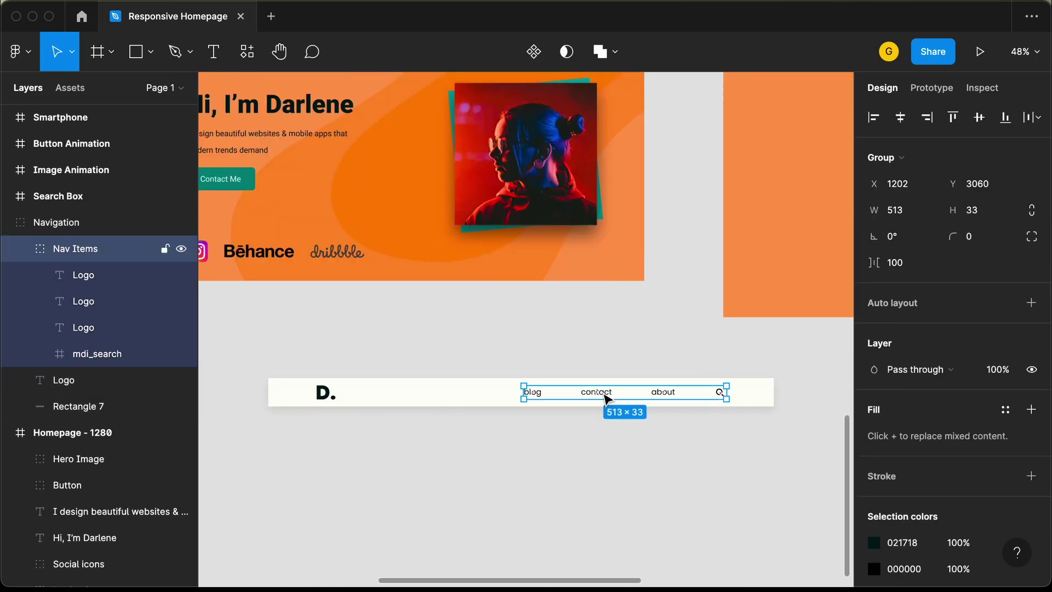
key(Delete)
click(606, 399)
scroll(613, 351, down, 1)
scroll(613, 352, right, 1)
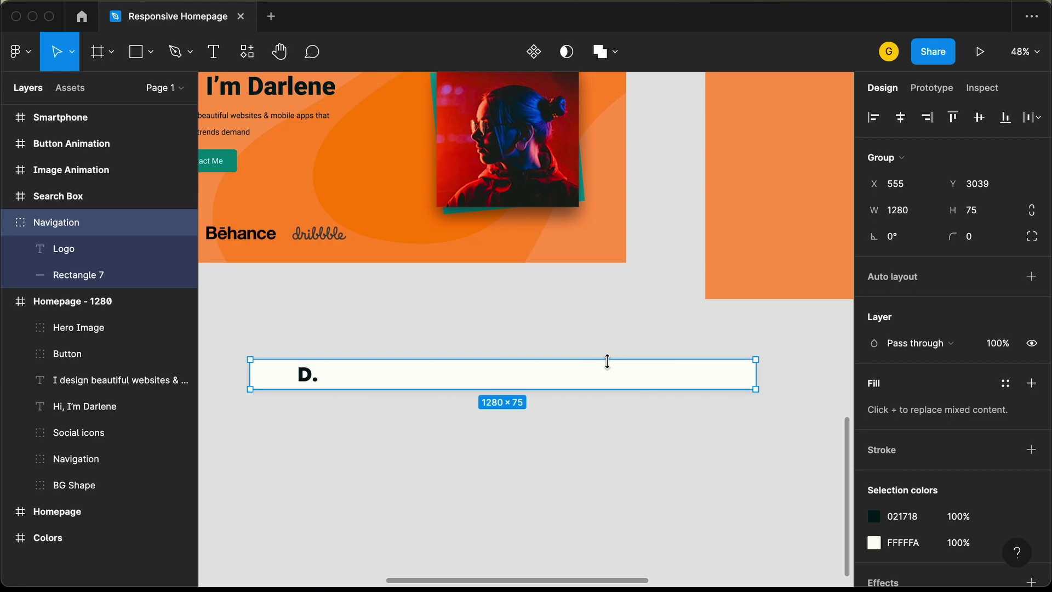
scroll(608, 364, up, 3)
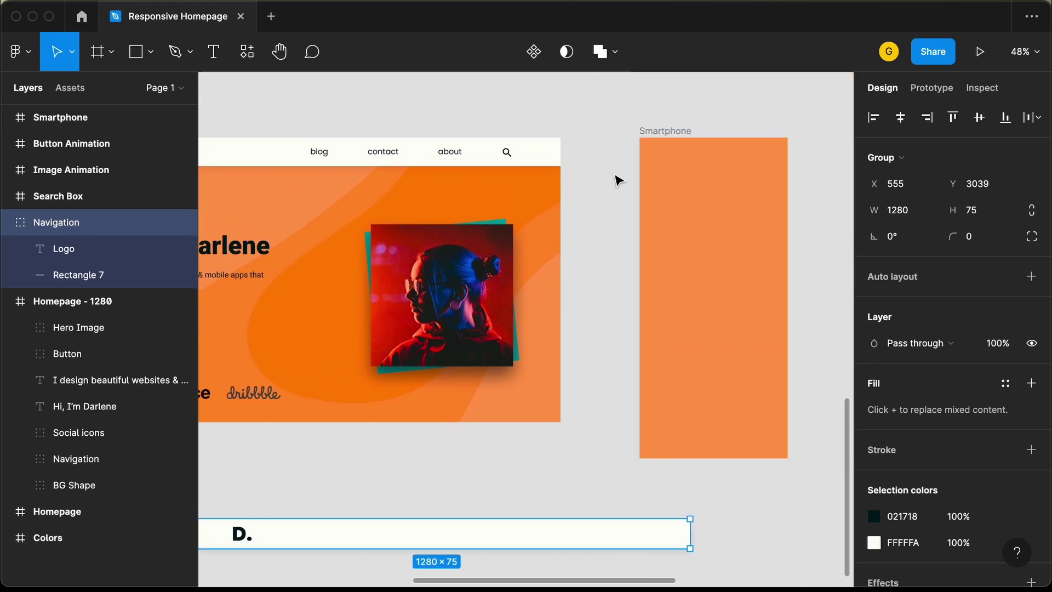
click(668, 135)
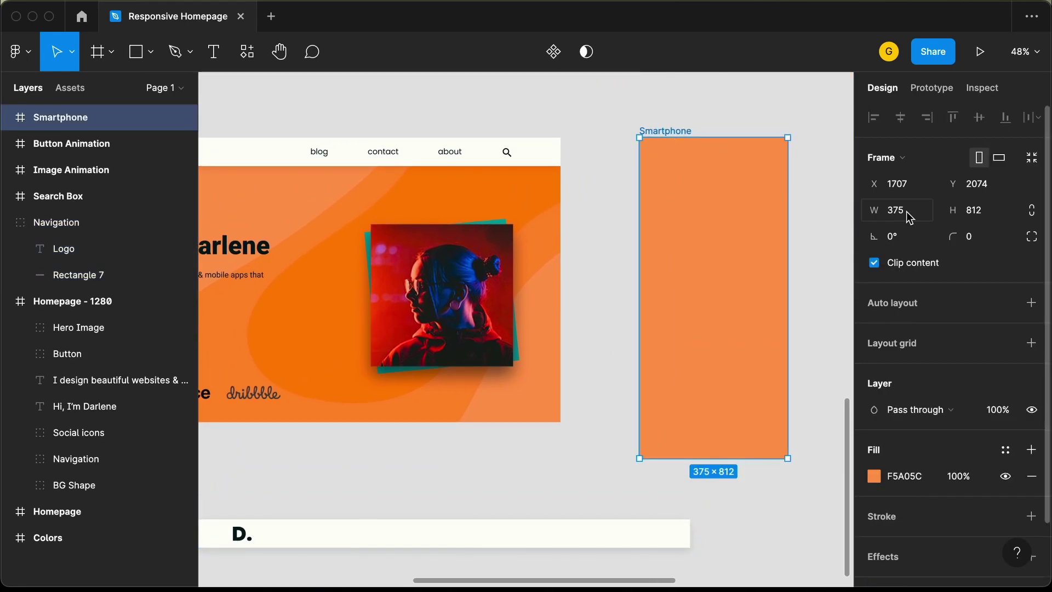
scroll(742, 411, down, 3)
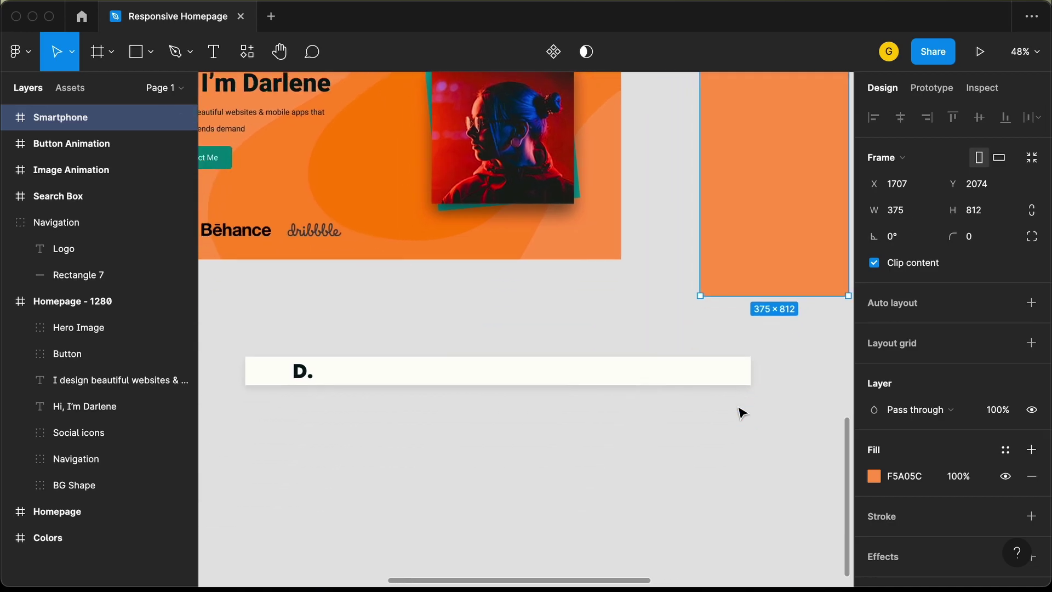
Set the navigation bar's background rectangle width to 375.
click(598, 376)
double_click(599, 376)
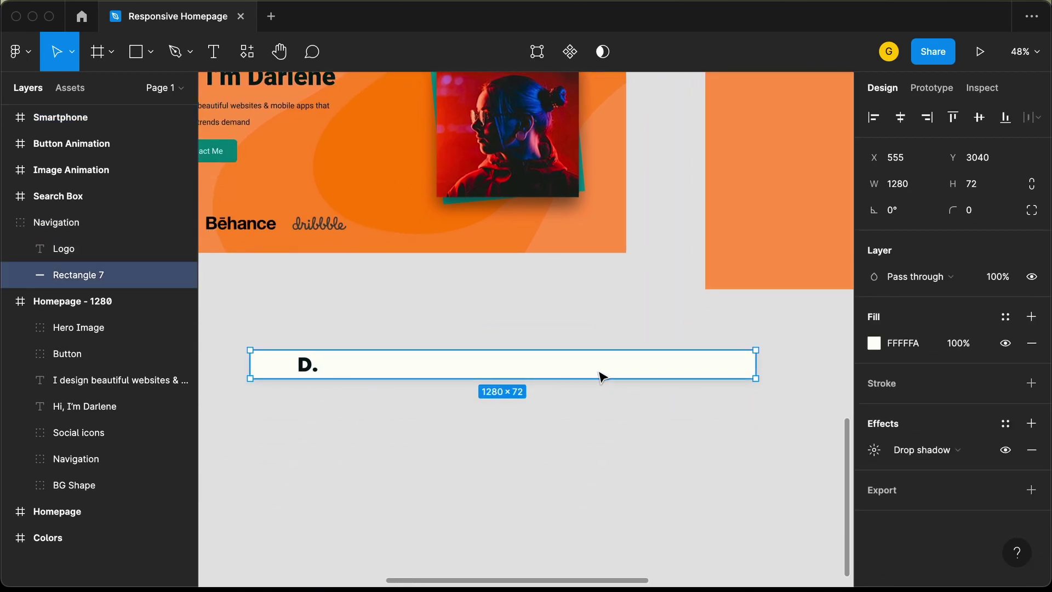
click(915, 186)
text(375)
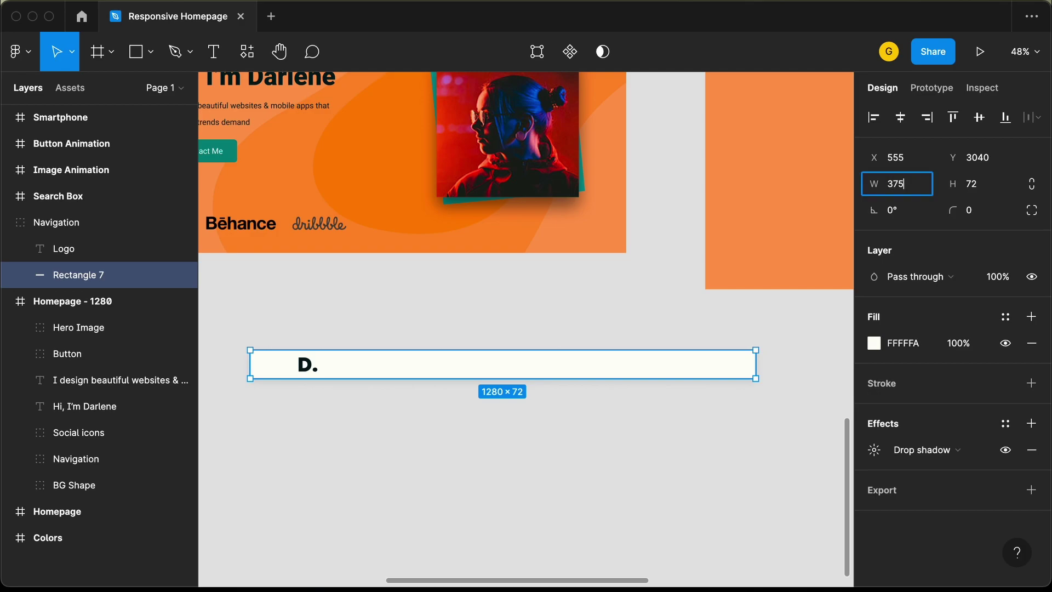
key(Return)
key(Escape)
scroll(294, 362, up, 5)
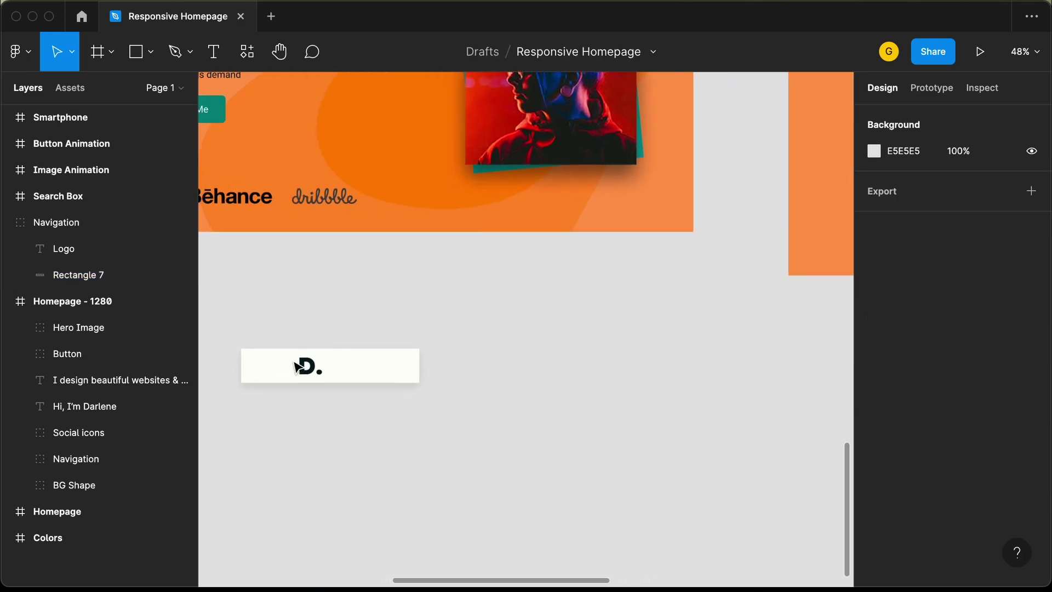
scroll(296, 366, left, 3)
Set the D. logo's font size to 24.
click(425, 331)
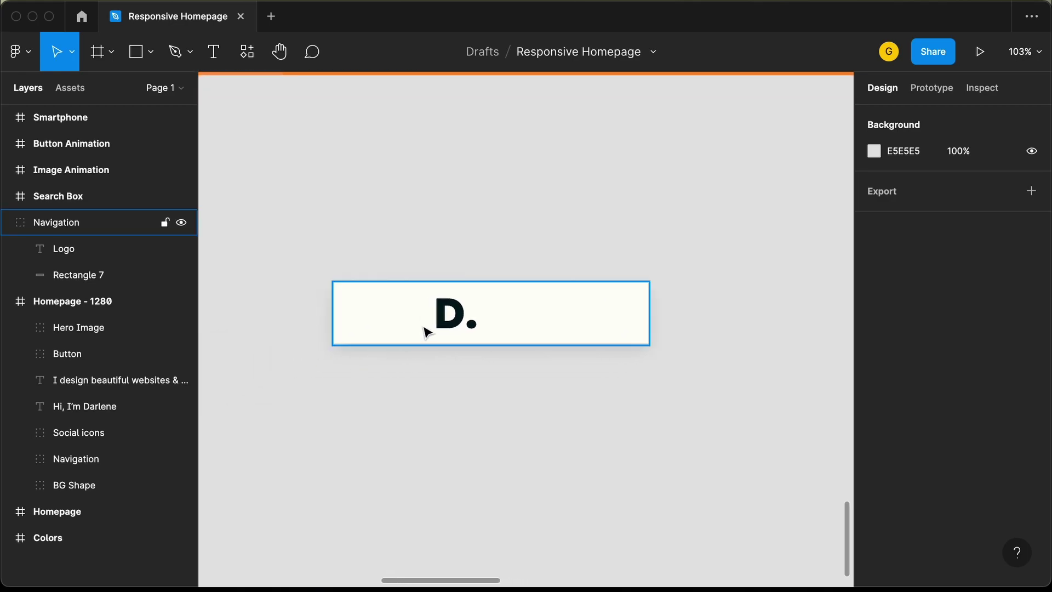
double_click(453, 321)
click(991, 372)
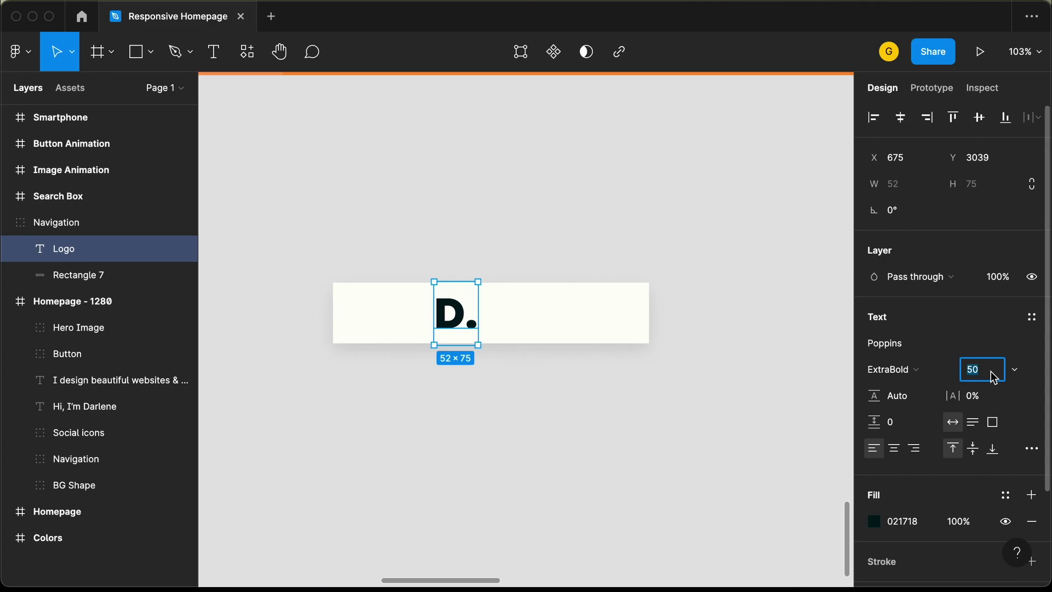
text(24)
key(Return)
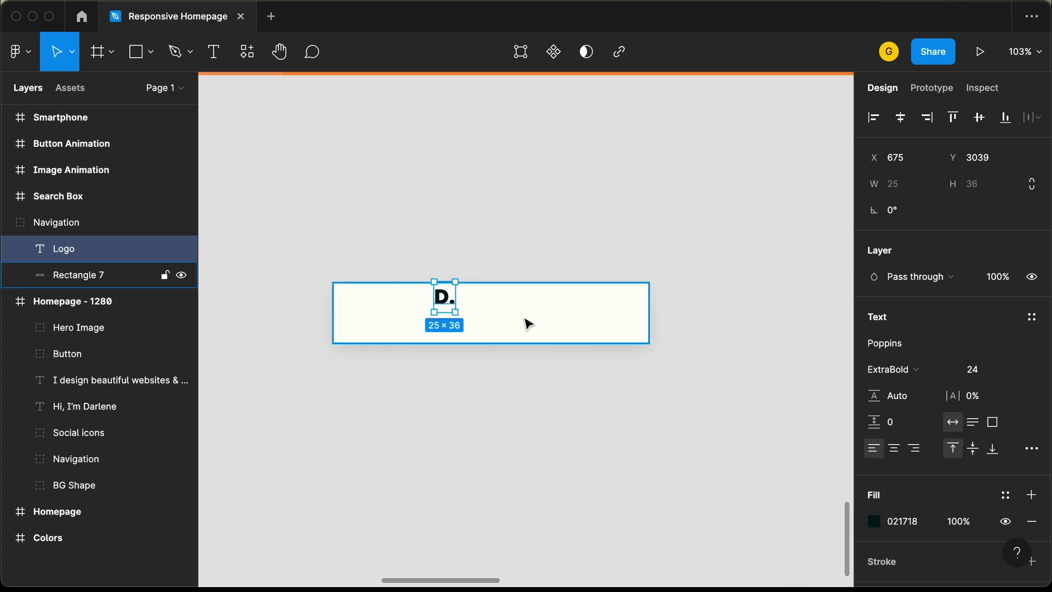
Set the navigation bar's height to 48.
click(564, 318)
click(965, 193)
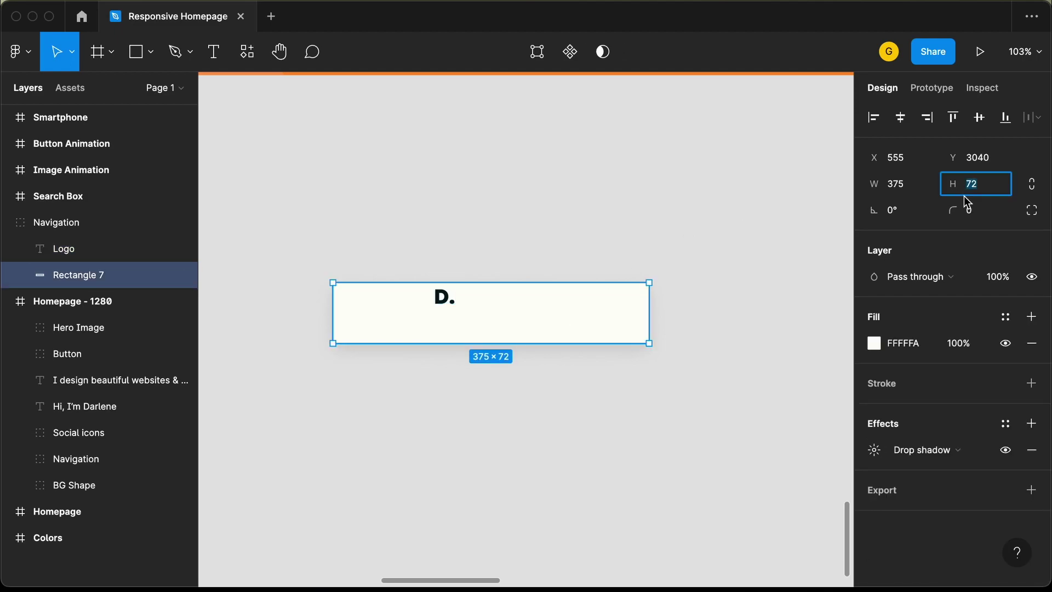
text(48)
key(Return)
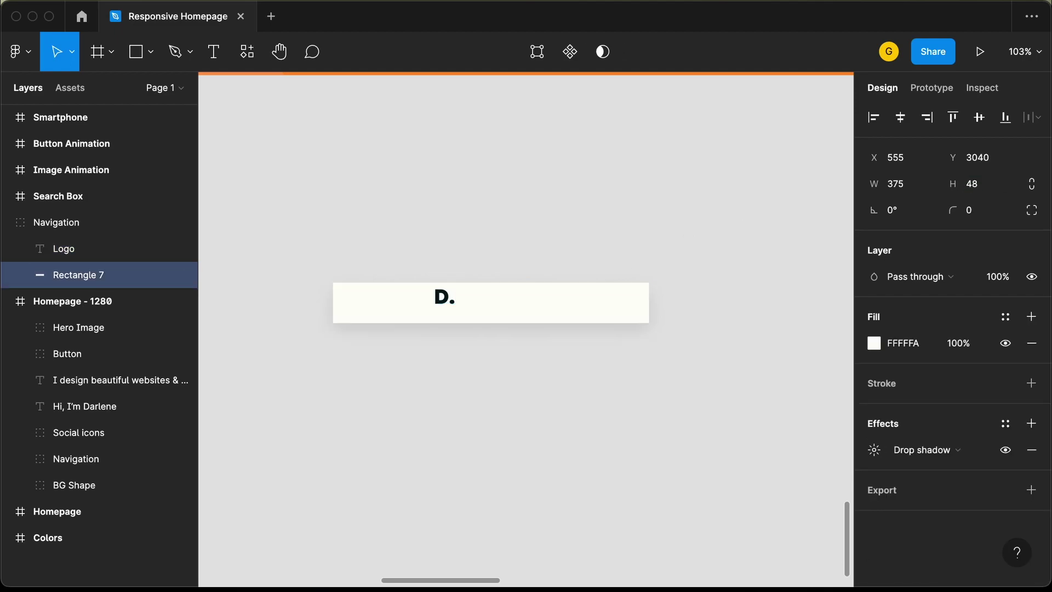
scroll(443, 310, up, 2)
scroll(443, 311, up, 3)
Move the D. logo left to sit 30 from the bar's left edge.
click(465, 298)
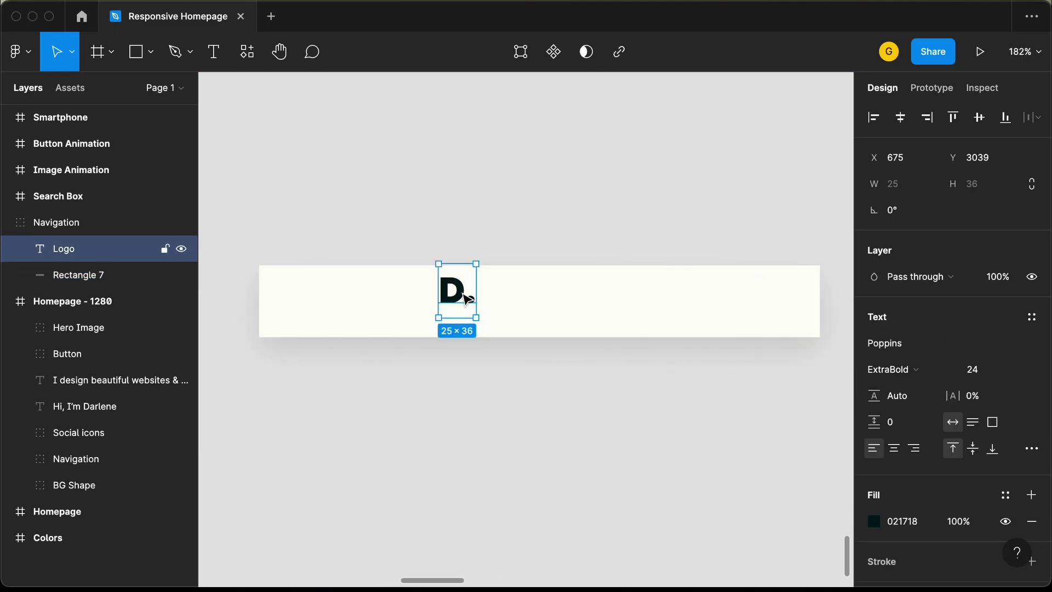
drag(459, 299, 348, 309)
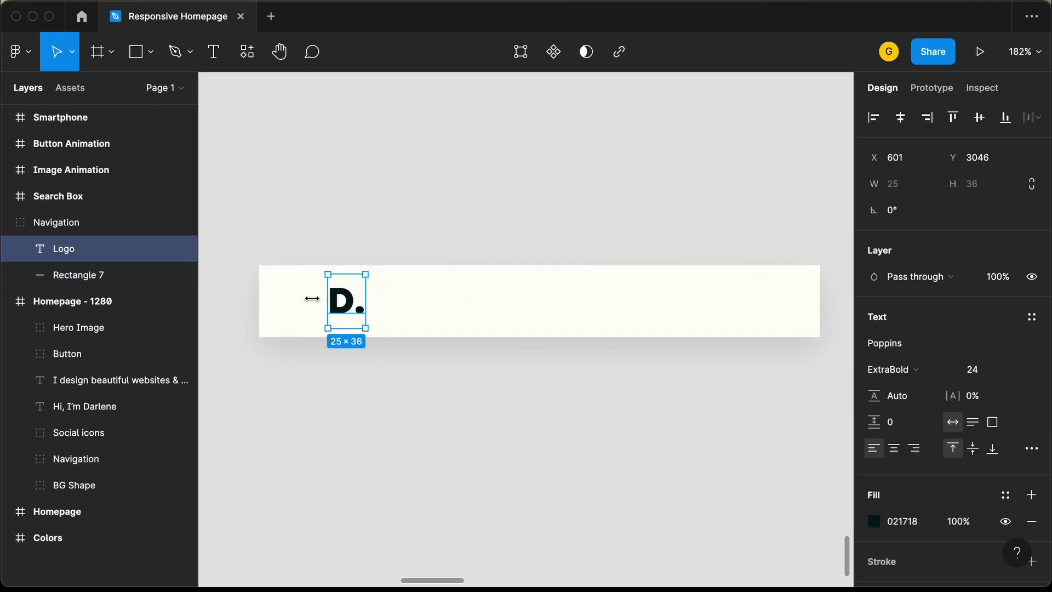
key(shift+Left)
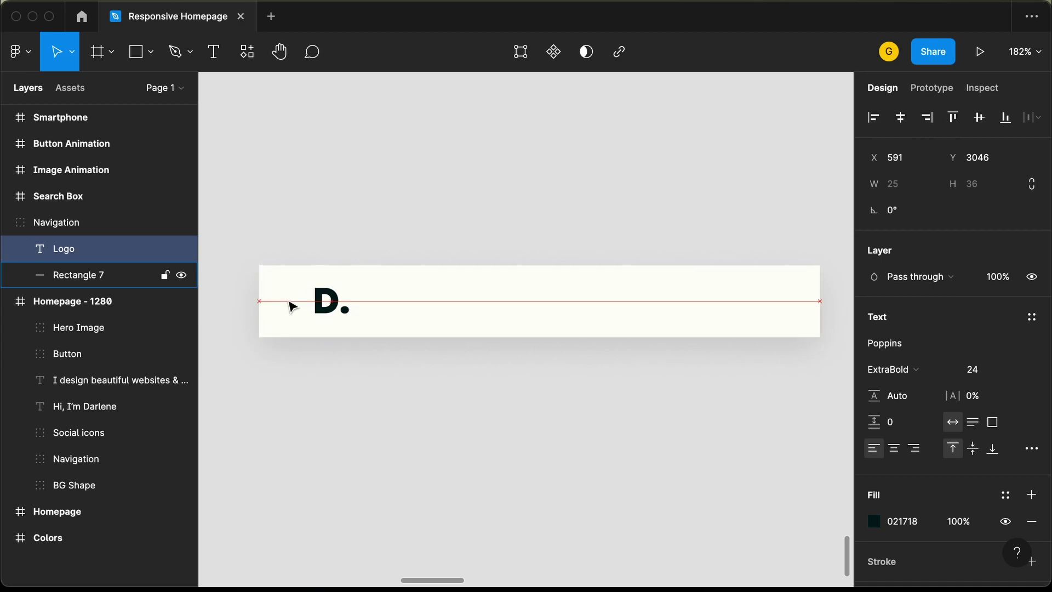
key(Left)
key(Left)
key(Left)
key(Left)
key(Left)
key(Left)
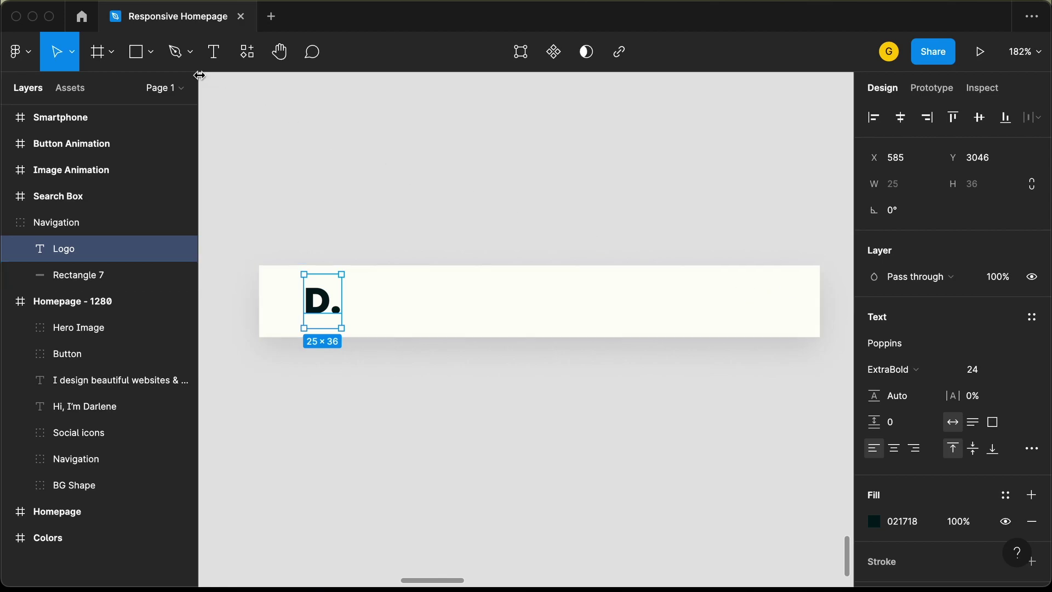
Draw a thin bar at the nav bar's right end and set its width to 24.
click(146, 65)
scroll(660, 298, up, 5)
scroll(660, 299, right, 2)
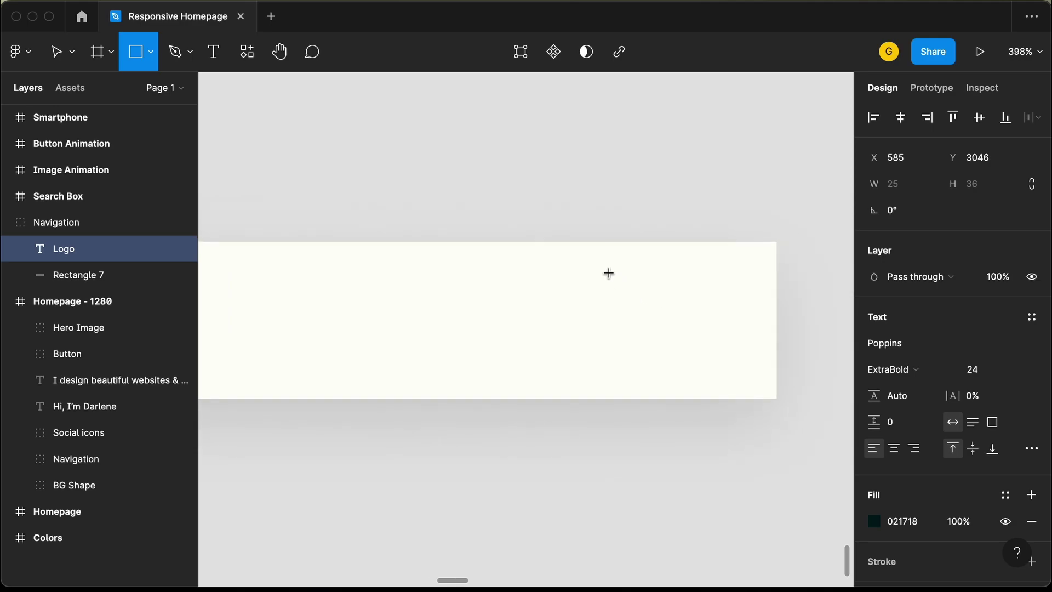
drag(603, 264, 689, 282)
click(907, 192)
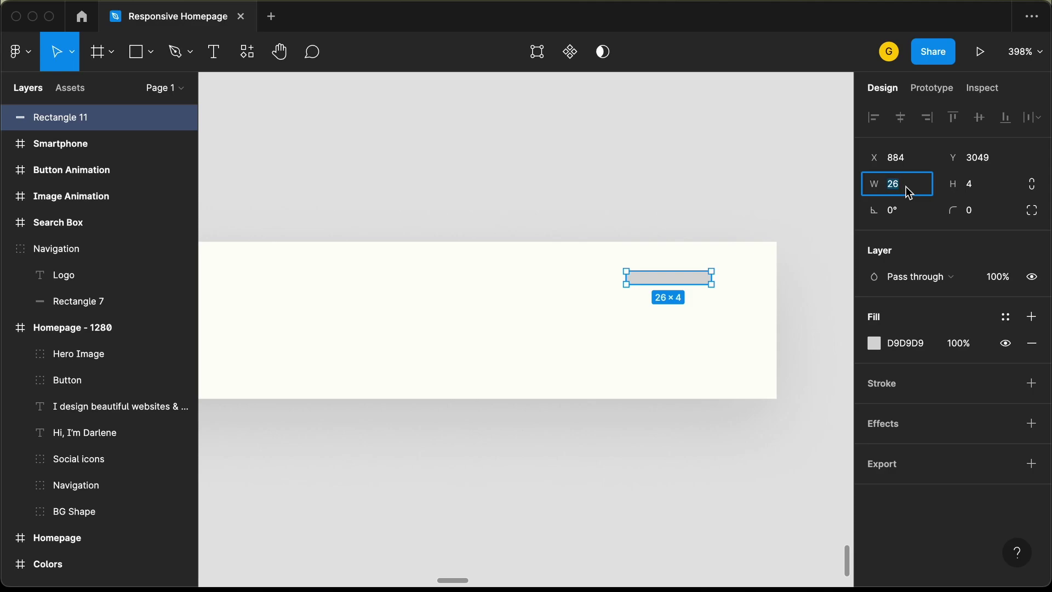
text(24)
key(Return)
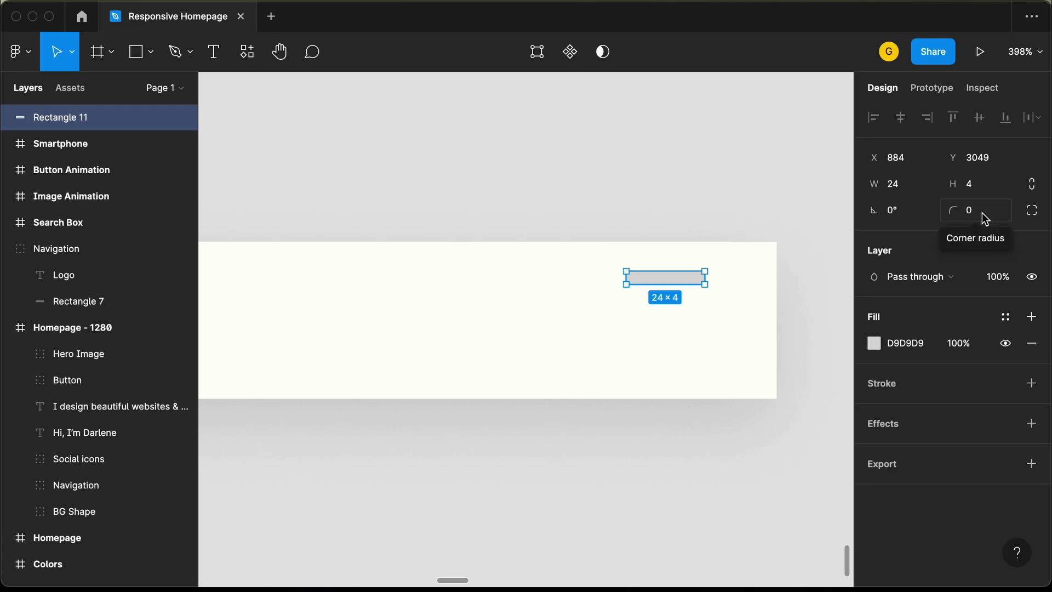
Give the bar corner radius 4 and a dark 021718 fill.
click(982, 212)
text(4)
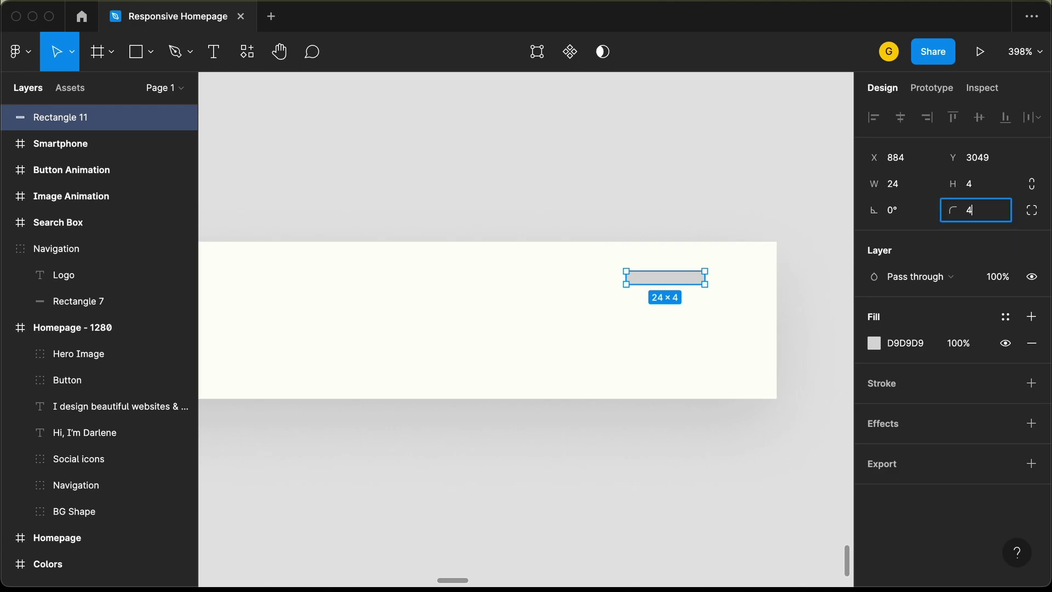
key(Return)
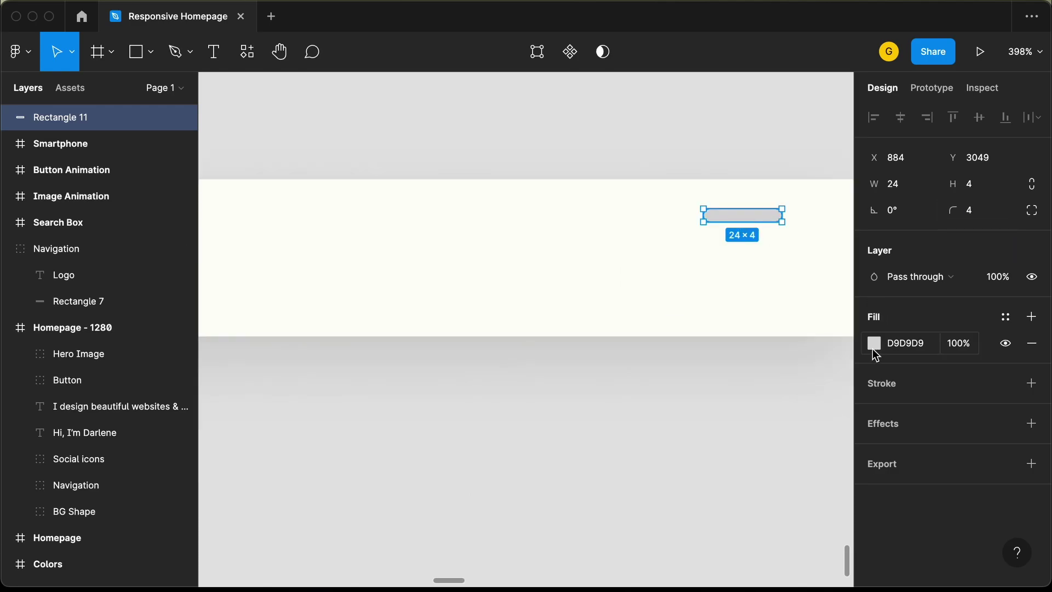
click(873, 346)
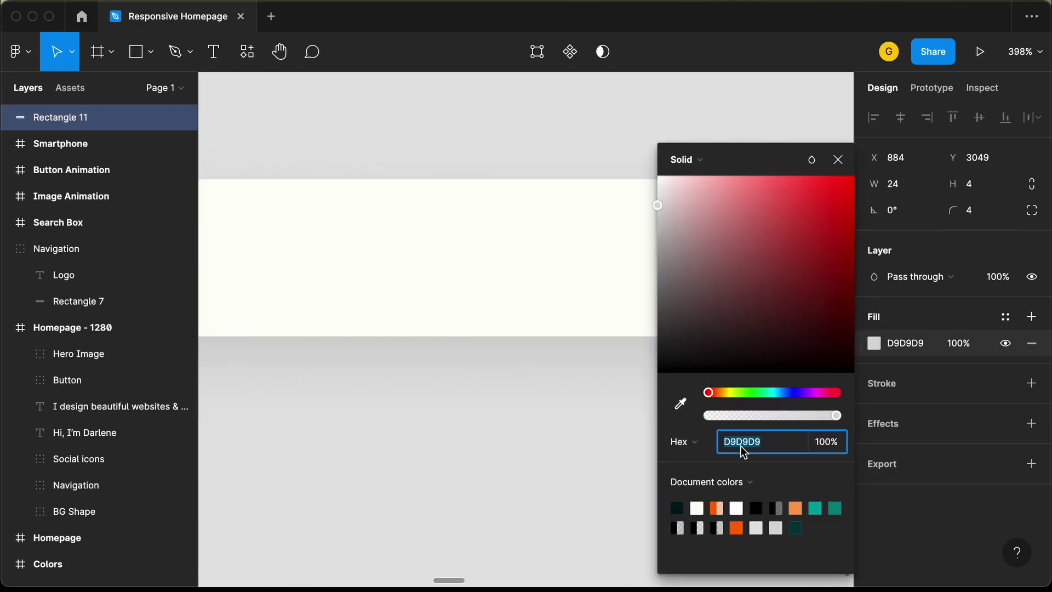
click(679, 508)
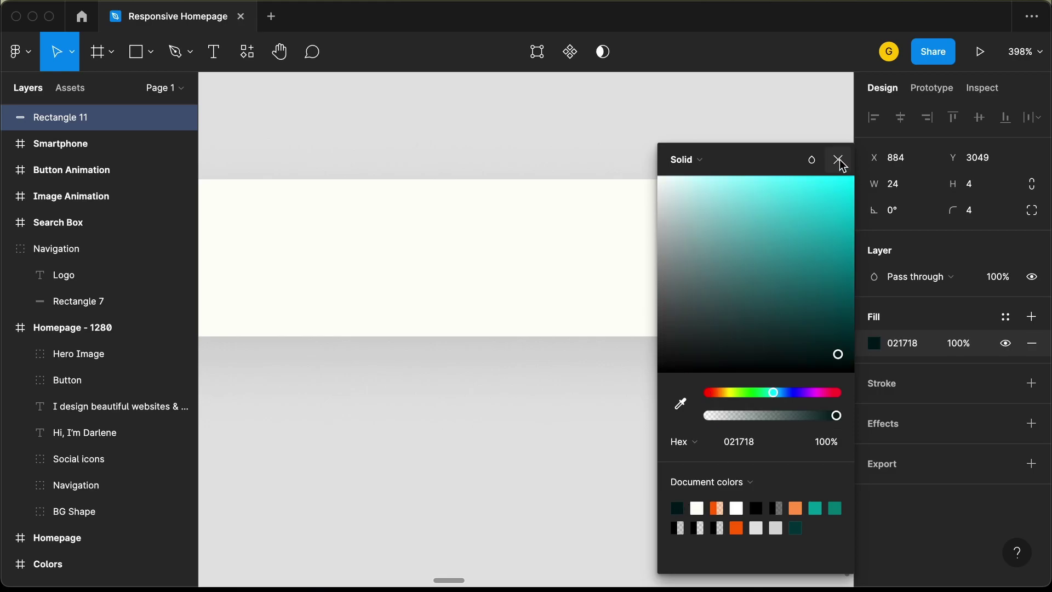
click(837, 159)
Duplicate the bar 6 px below it and group the two bars.
drag(751, 221, 747, 237)
key(alt)
key(Down)
key(Down)
key(Down)
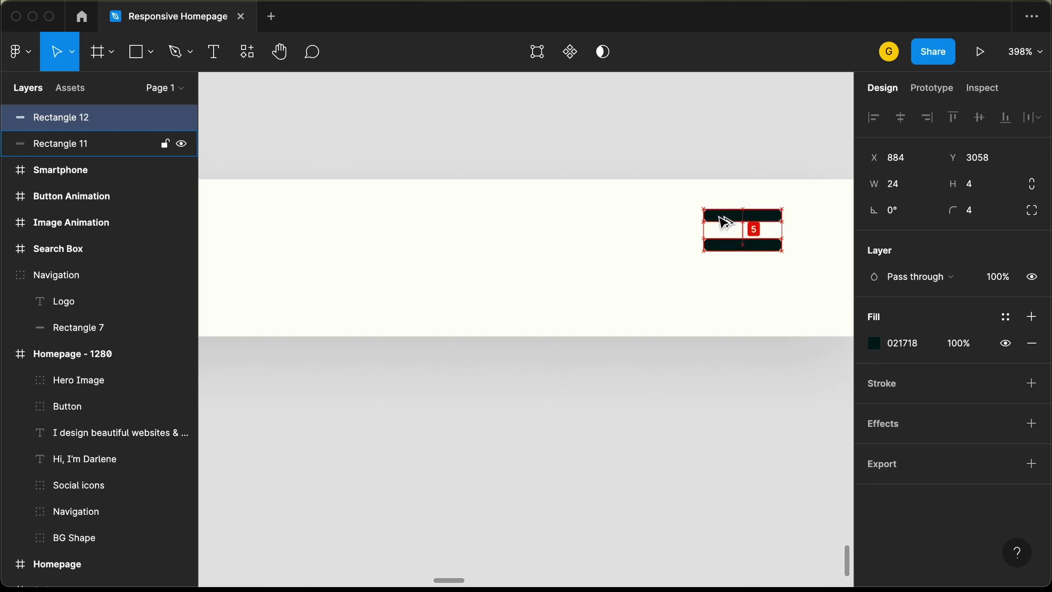
scroll(723, 221, down, 5)
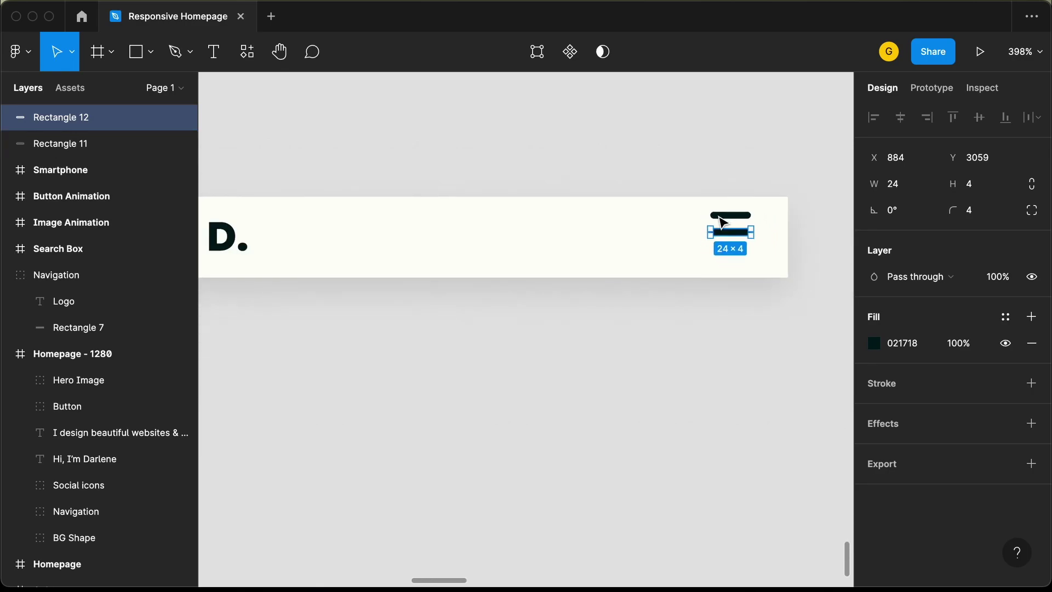
click(717, 226)
shift+click(710, 242)
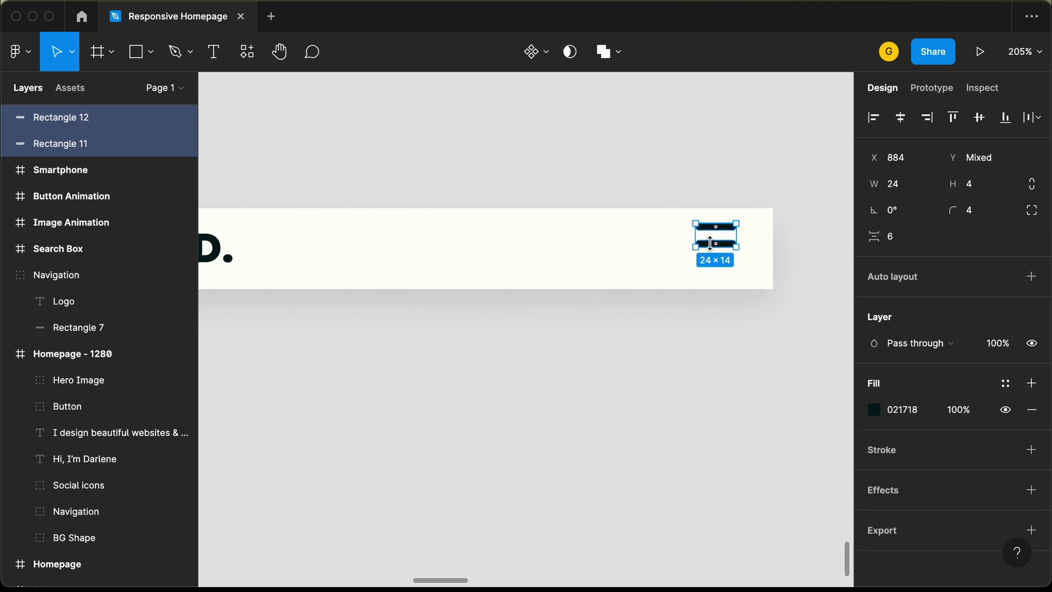
key(super+g)
Rename the group 'Menu Icon' and make it auto layout with 4 px padding on every side.
double_click(81, 121)
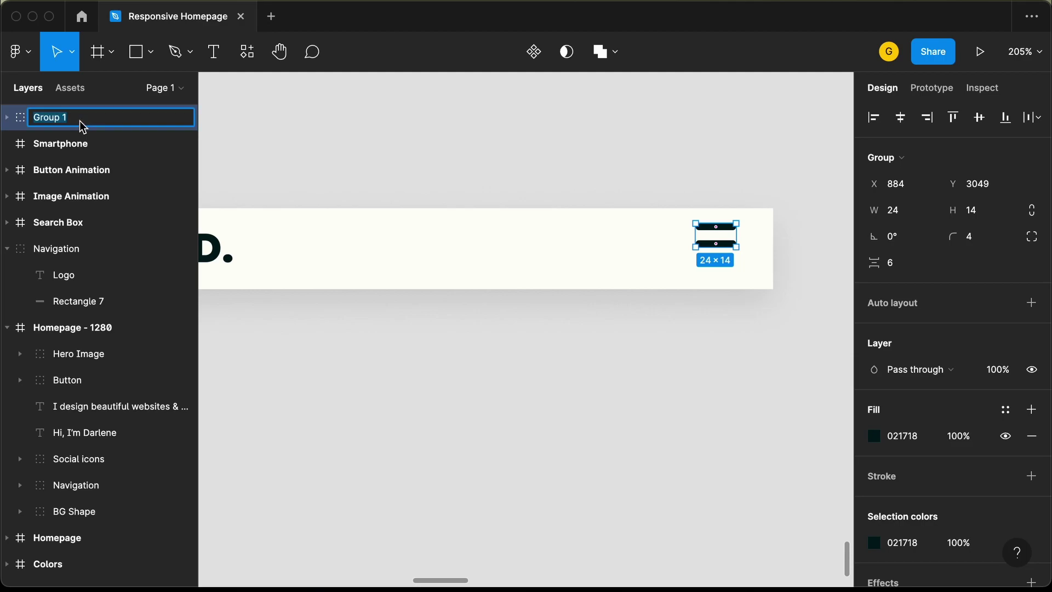
text(Menu Icon)
key(Return)
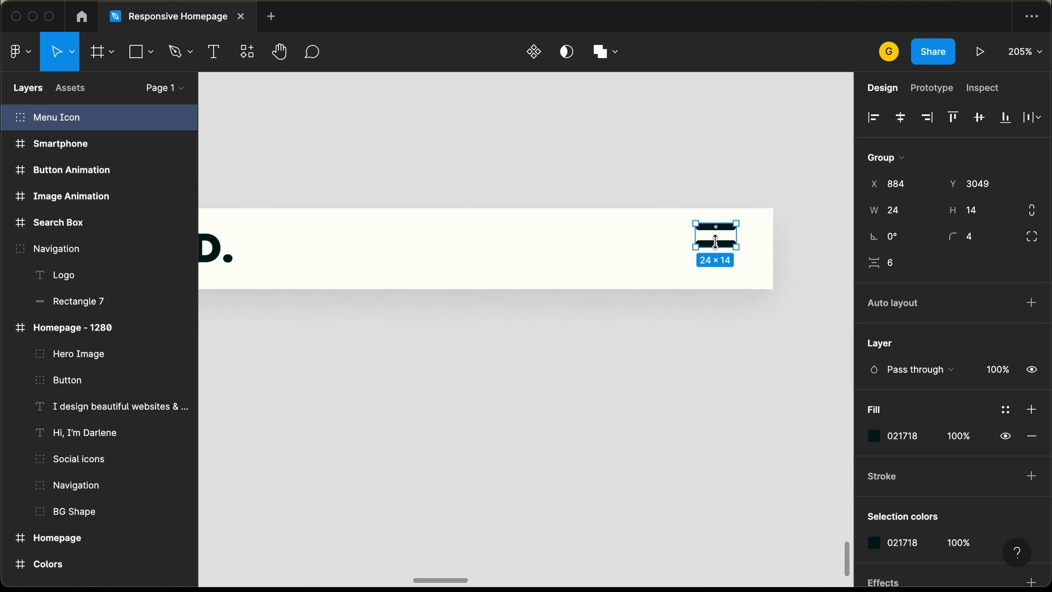
key(shift+a)
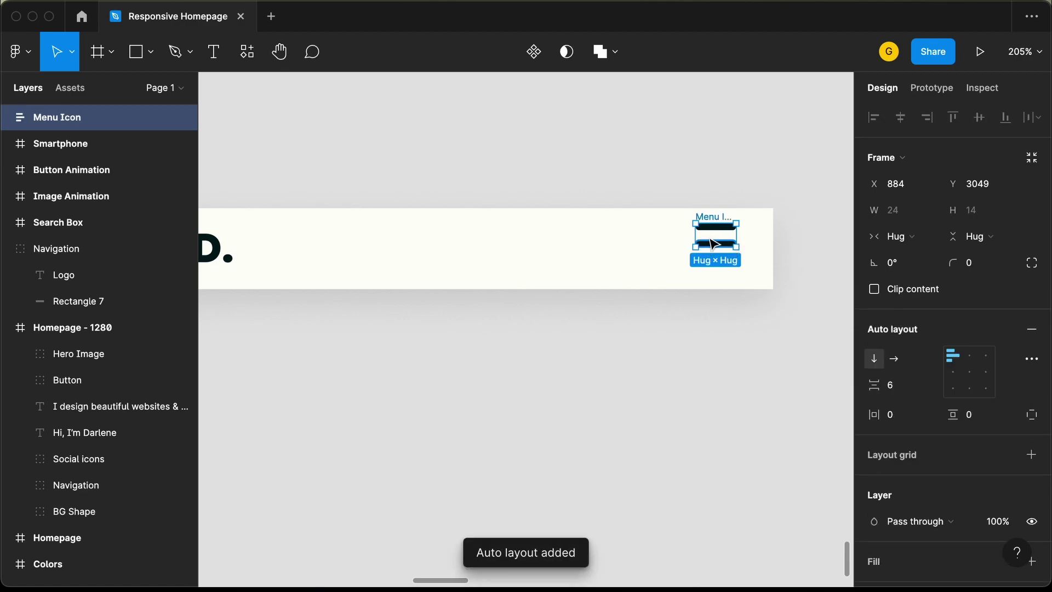
click(898, 419)
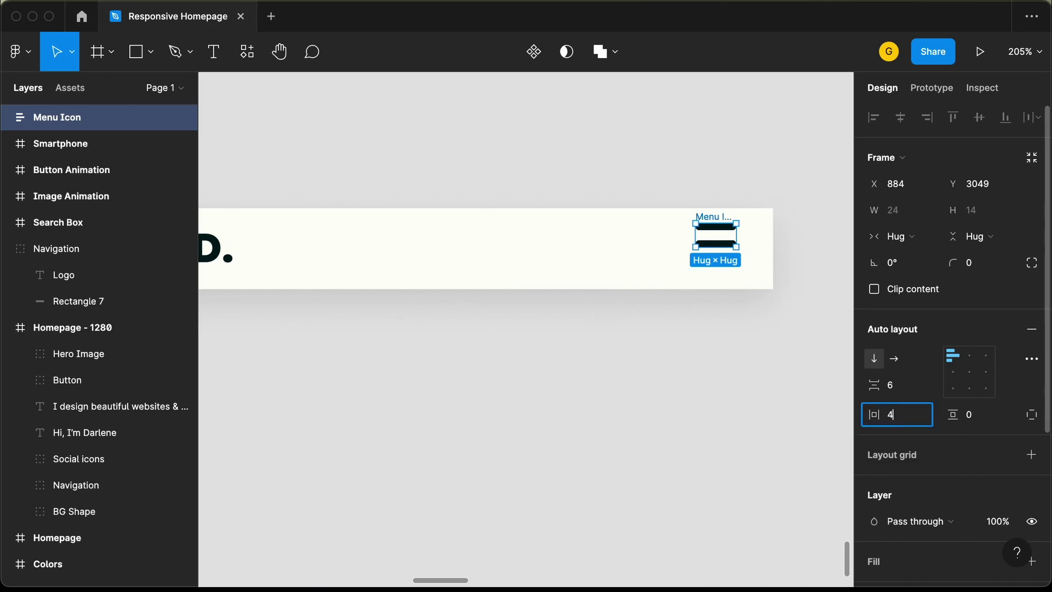
key(Tab)
text(4)
key(Tab)
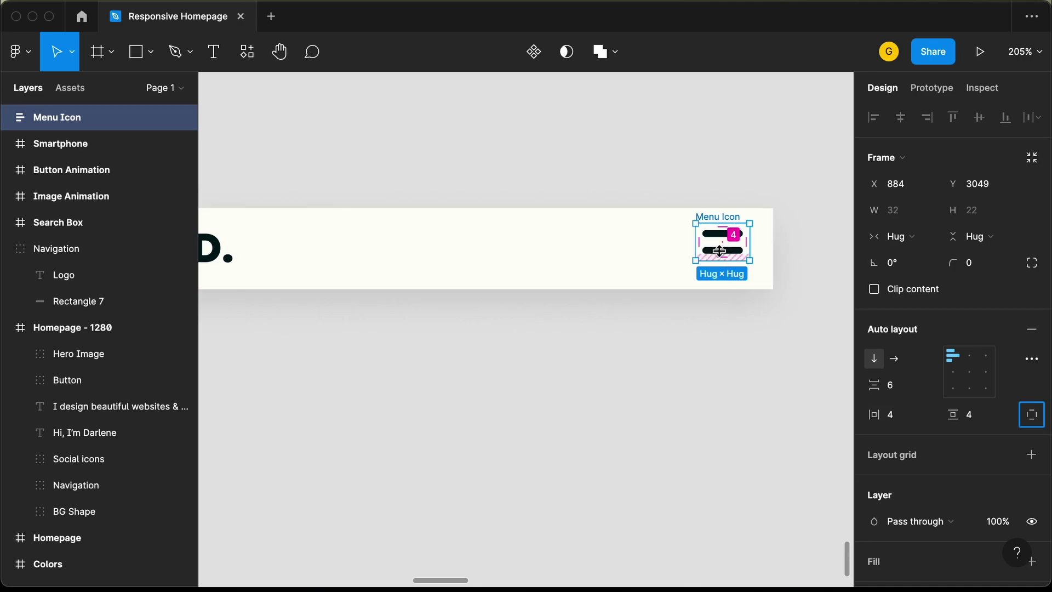
Nudge the Menu Icon into position beside the logo and move it into the Navigation group.
drag(723, 217, 725, 221)
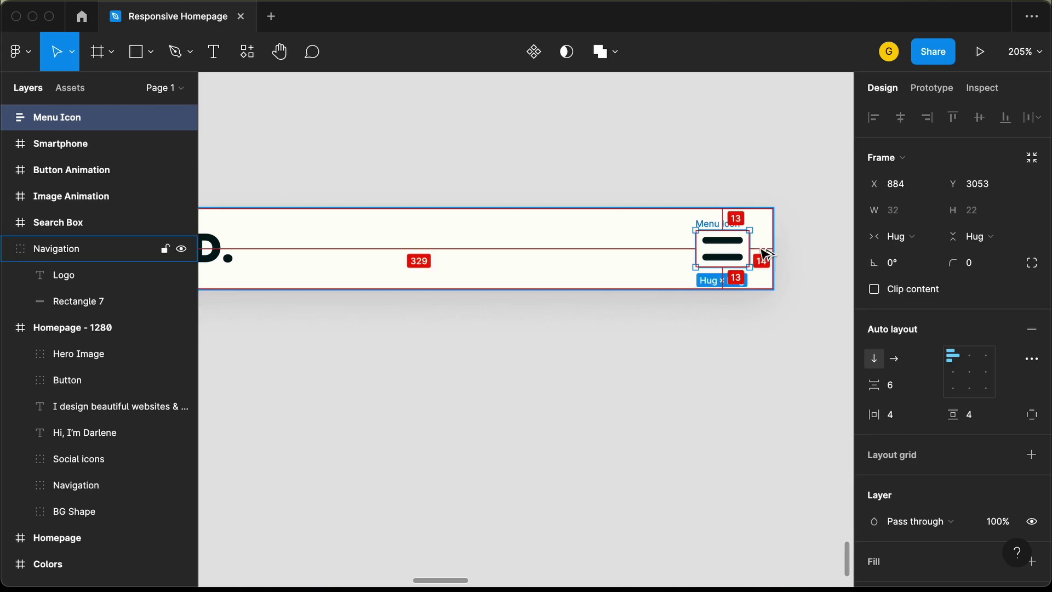
key(shift+Left)
key(shift+Left)
key(Right)
key(Right)
key(Right)
key(Right)
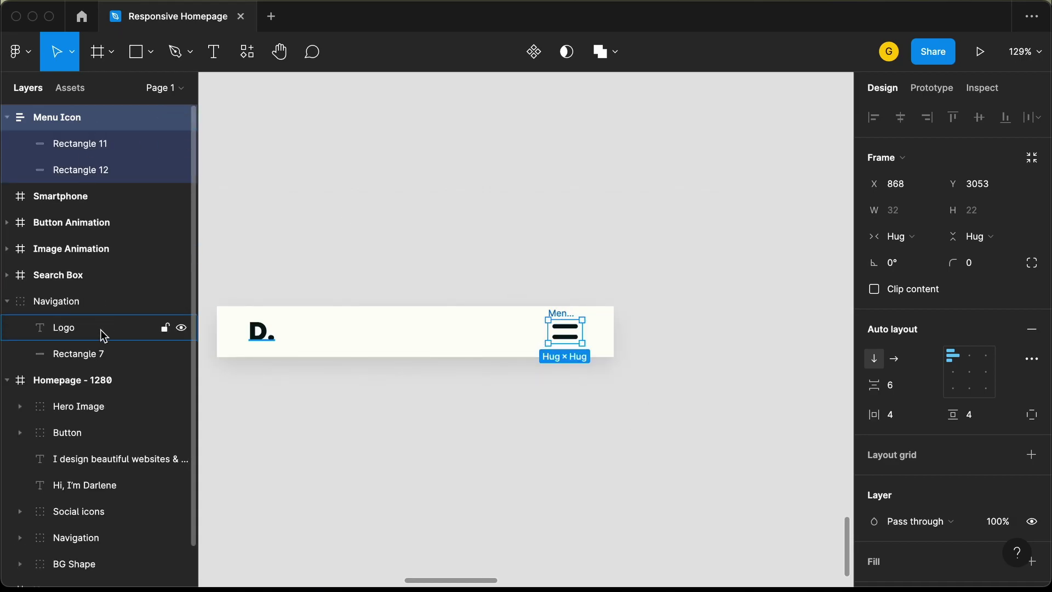
drag(75, 116, 99, 354)
click(472, 237)
scroll(472, 238, down, 4)
scroll(472, 238, down, 5)
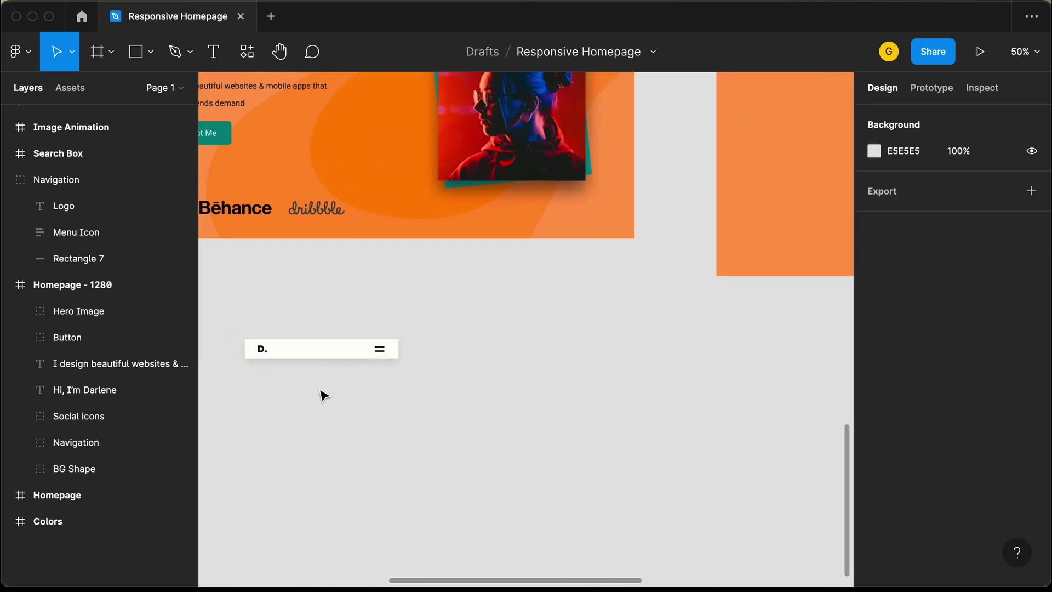
Move the Navigation bar to the top of the Smartphone frame.
scroll(324, 394, down, 2)
click(306, 428)
drag(306, 428, 679, 103)
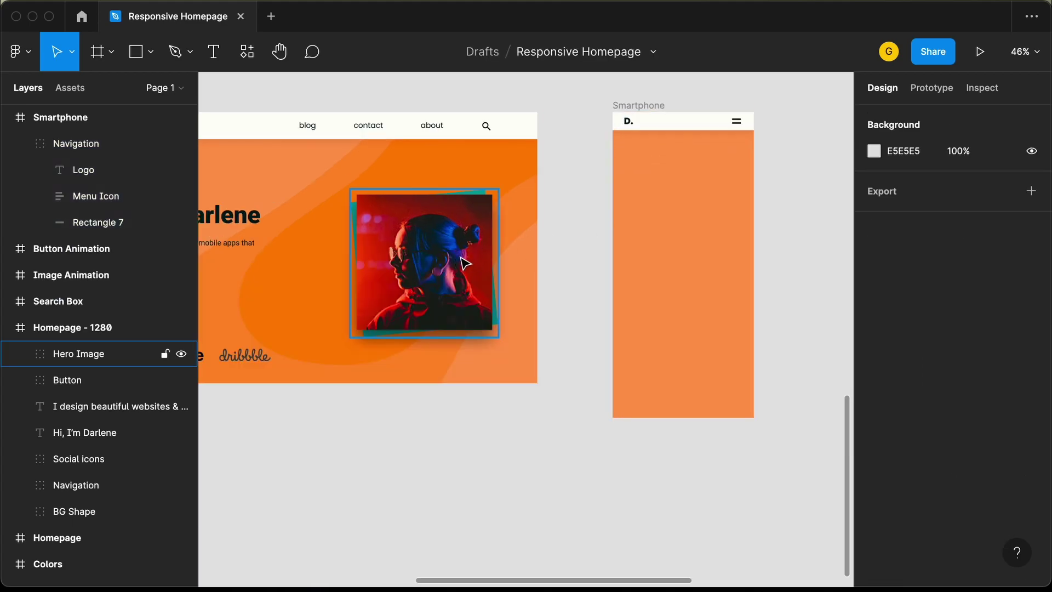
Duplicate the Hero Image below the desktop frame and delete its teal Photo BG.
drag(450, 255, 488, 474)
scroll(488, 474, down, 2)
scroll(488, 475, up, 3)
double_click(497, 411)
drag(496, 411, 588, 413)
click(411, 360)
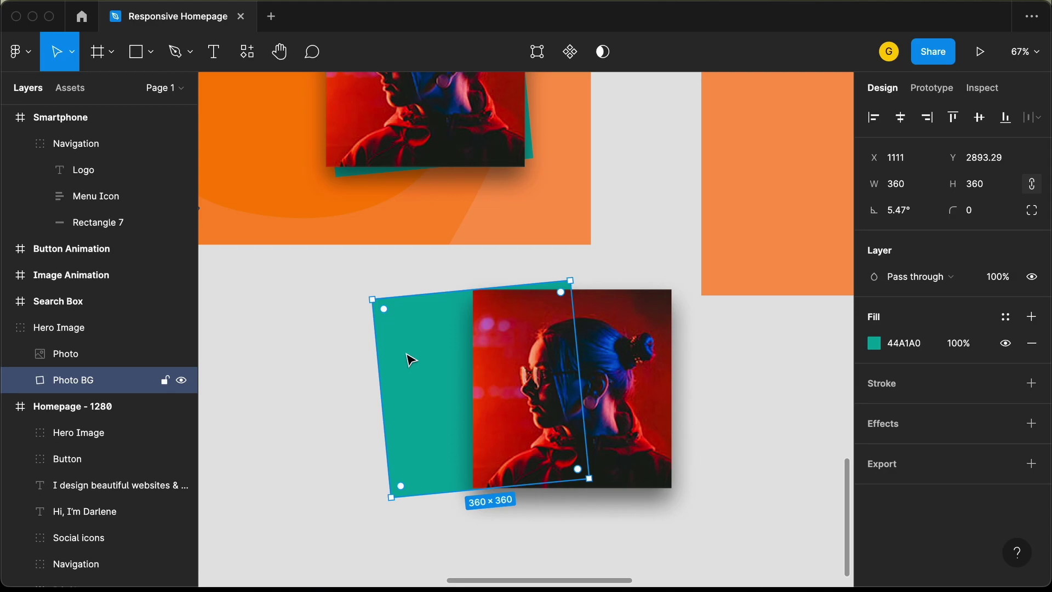
key(Delete)
Place the hero image copy in the Smartphone frame, sized 315×315 at X 30, Y 48.
click(520, 367)
scroll(520, 367, down, 5)
scroll(526, 369, right, 3)
drag(427, 395, 402, 415)
drag(365, 457, 481, 209)
scroll(498, 251, up, 5)
scroll(501, 255, up, 3)
key(alt)
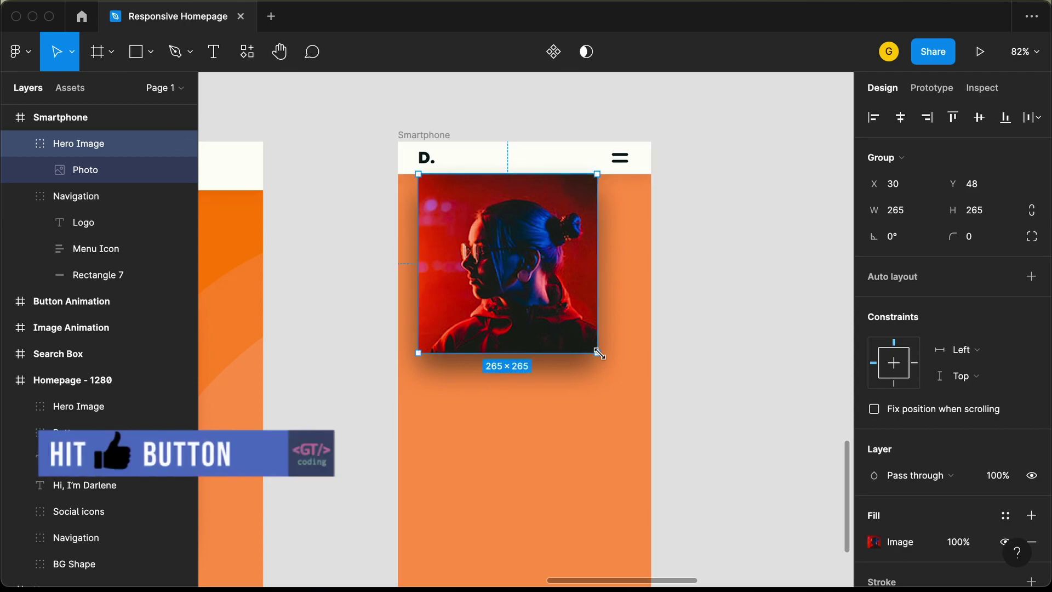
drag(597, 340, 631, 373)
key(alt)
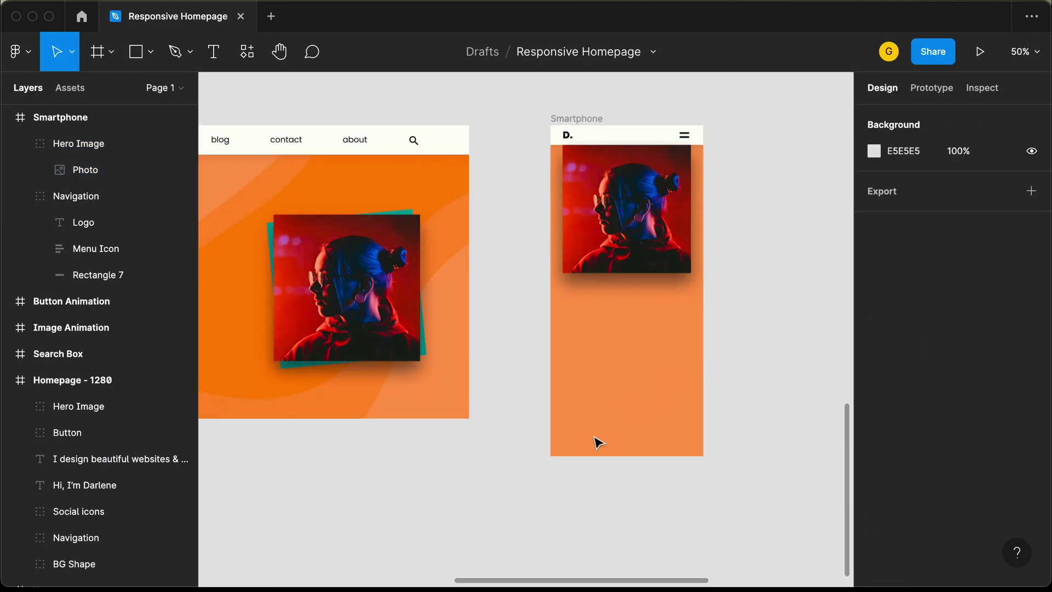
Draw a closed, curved wave shape with the Pen tool across the lower Smartphone frame.
click(177, 53)
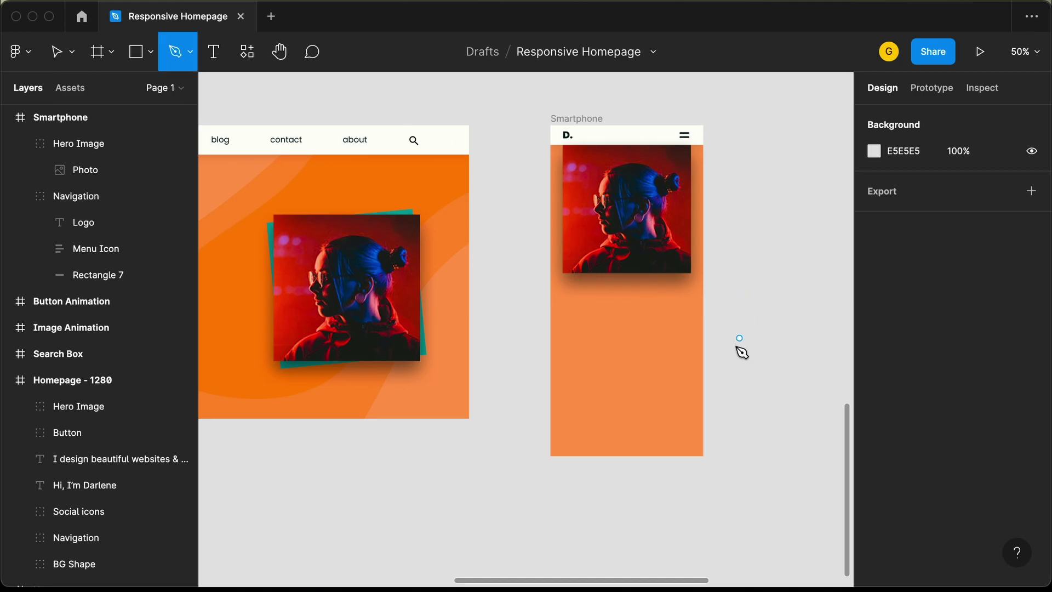
click(702, 336)
scroll(699, 340, up, 5)
drag(536, 402, 463, 434)
click(389, 463)
drag(389, 465, 388, 476)
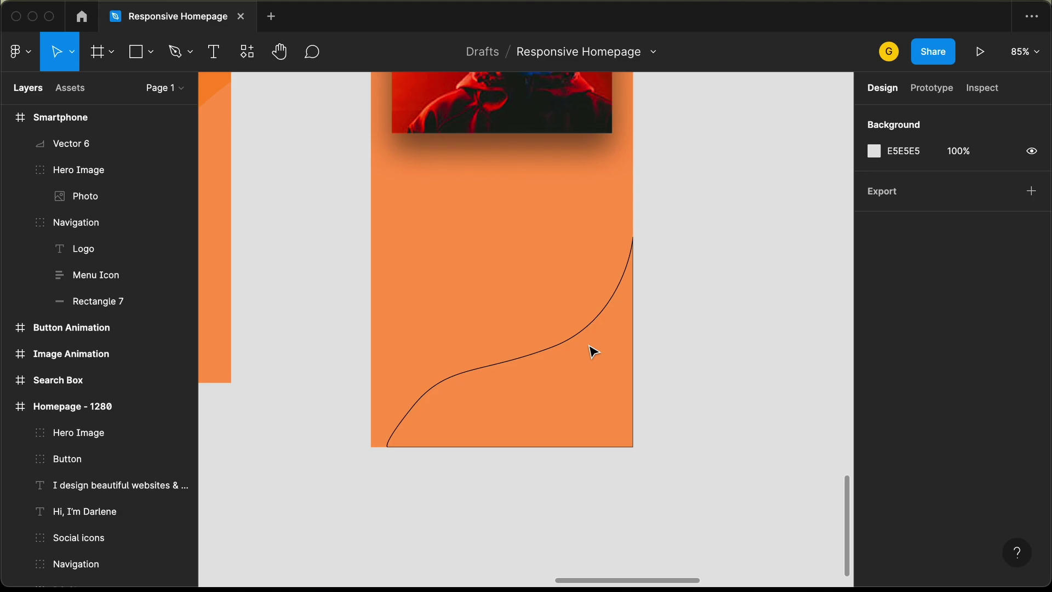
scroll(593, 351, up, 1)
scroll(593, 351, right, 1)
Remove the wave's stroke and fill it with FF7200 at 25% opacity.
click(575, 341)
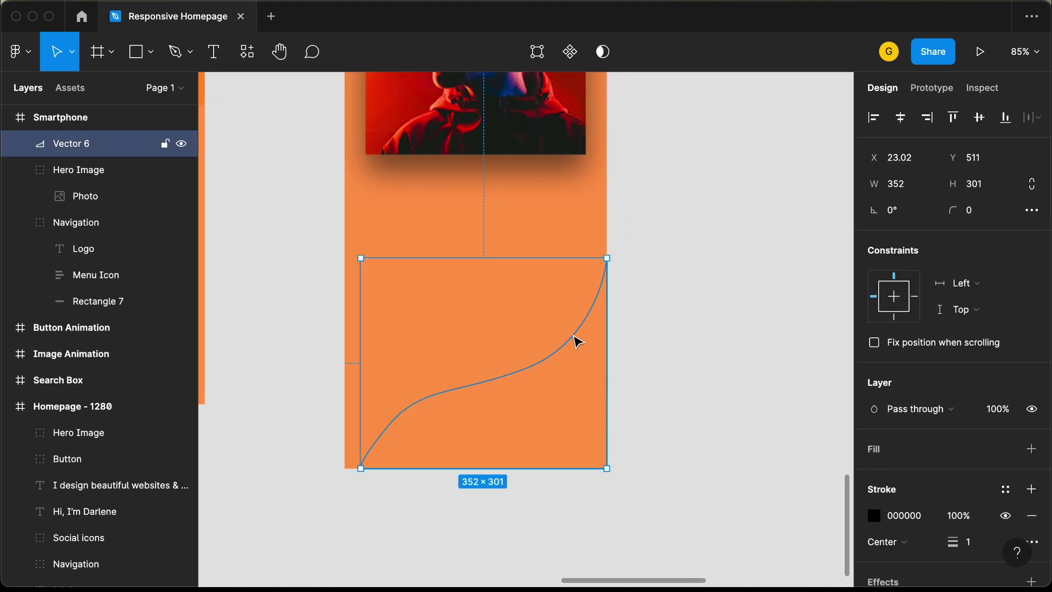
scroll(983, 386, down, 1)
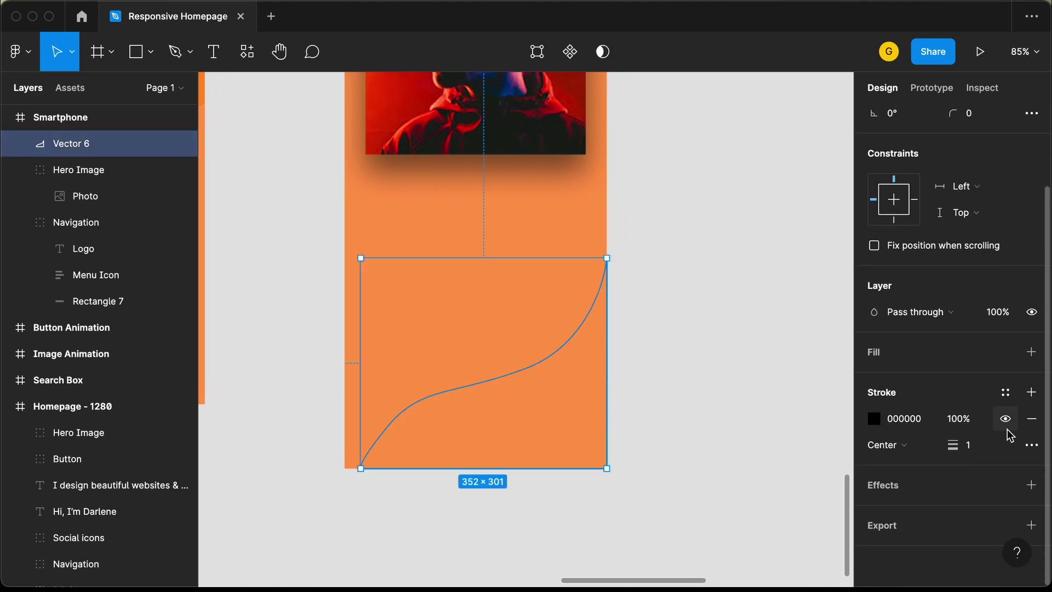
click(1032, 418)
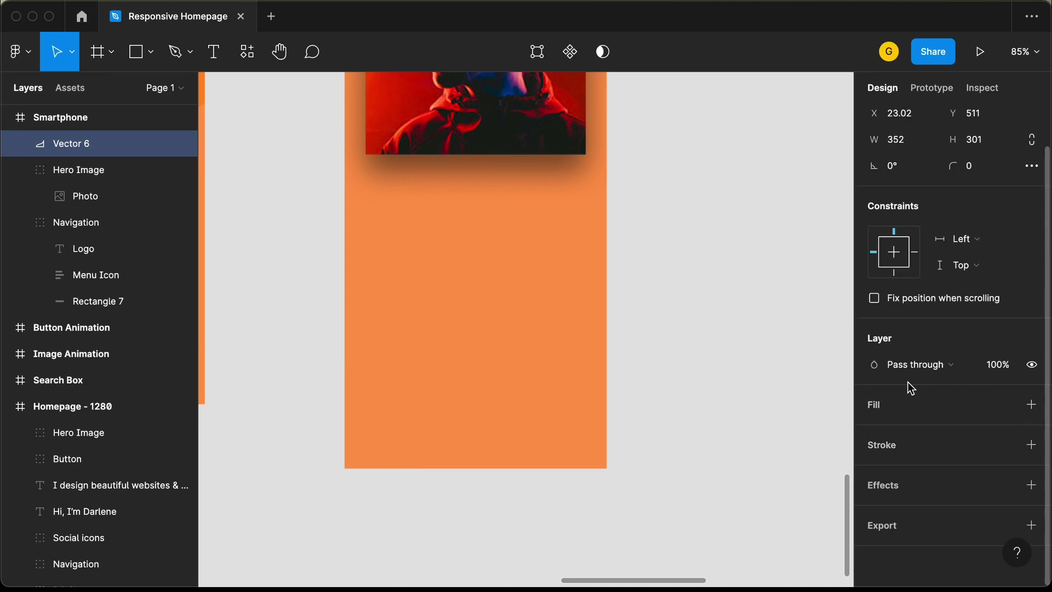
click(1030, 405)
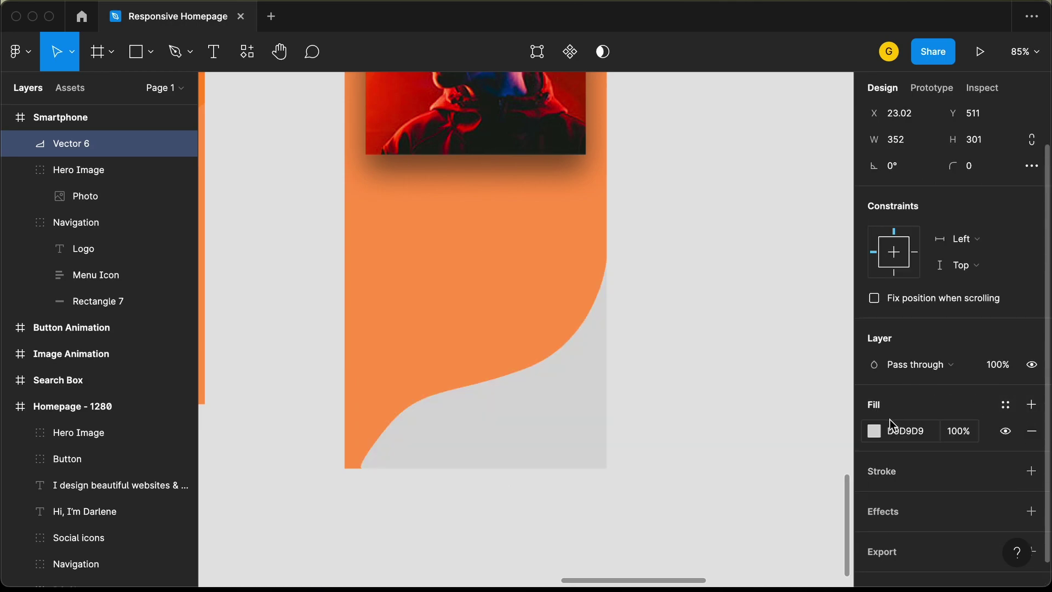
click(873, 431)
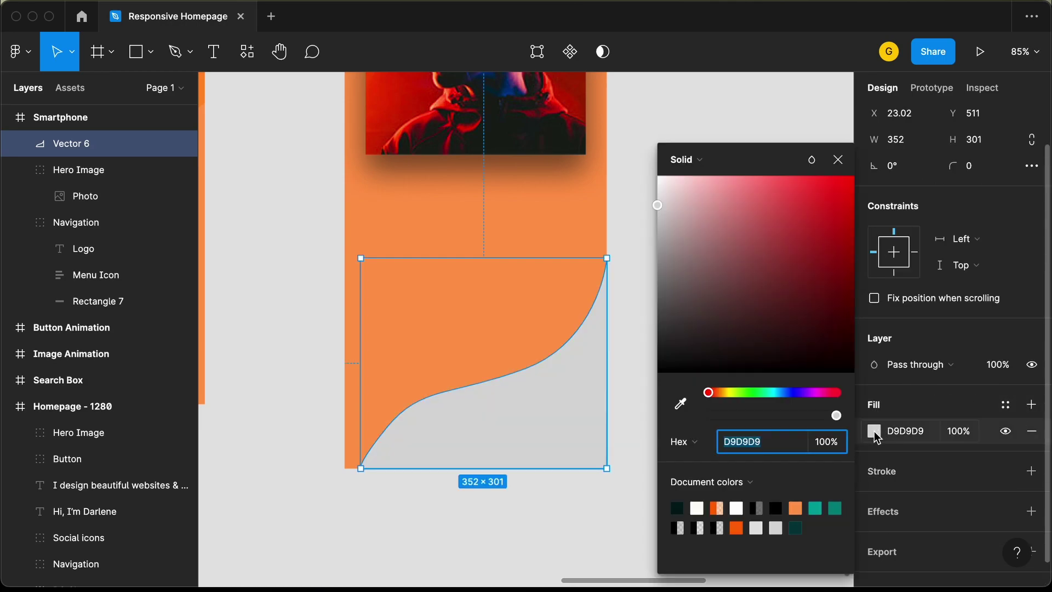
click(739, 526)
click(939, 434)
click(967, 438)
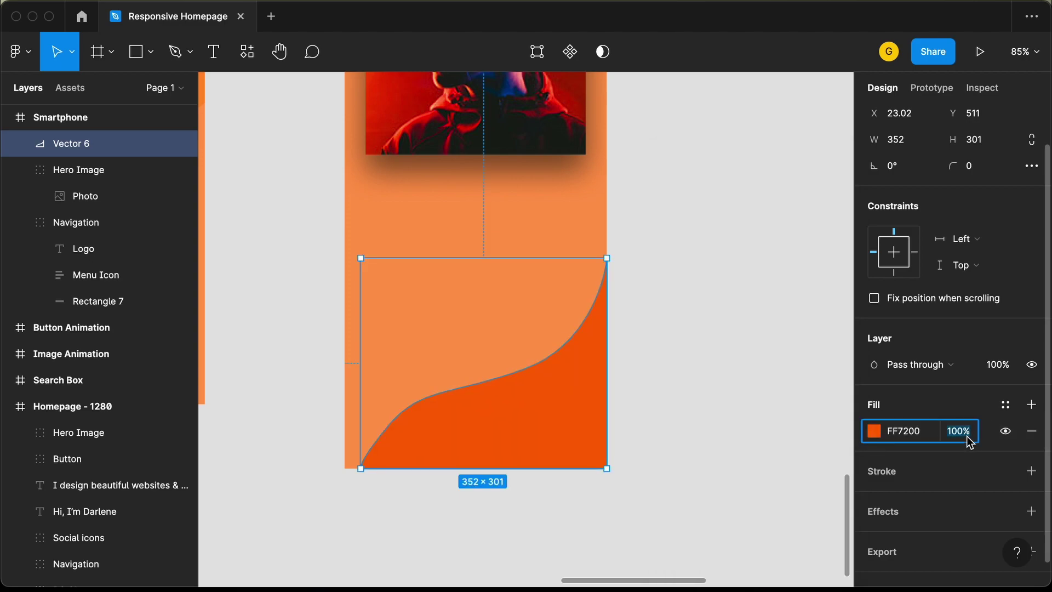
text(25)
key(Return)
scroll(513, 441, up, 5)
scroll(513, 441, down, 7)
Duplicate the heading, intro paragraph and Contact Me button below the desktop frame.
click(528, 505)
scroll(529, 505, down, 3)
scroll(530, 505, left, 6)
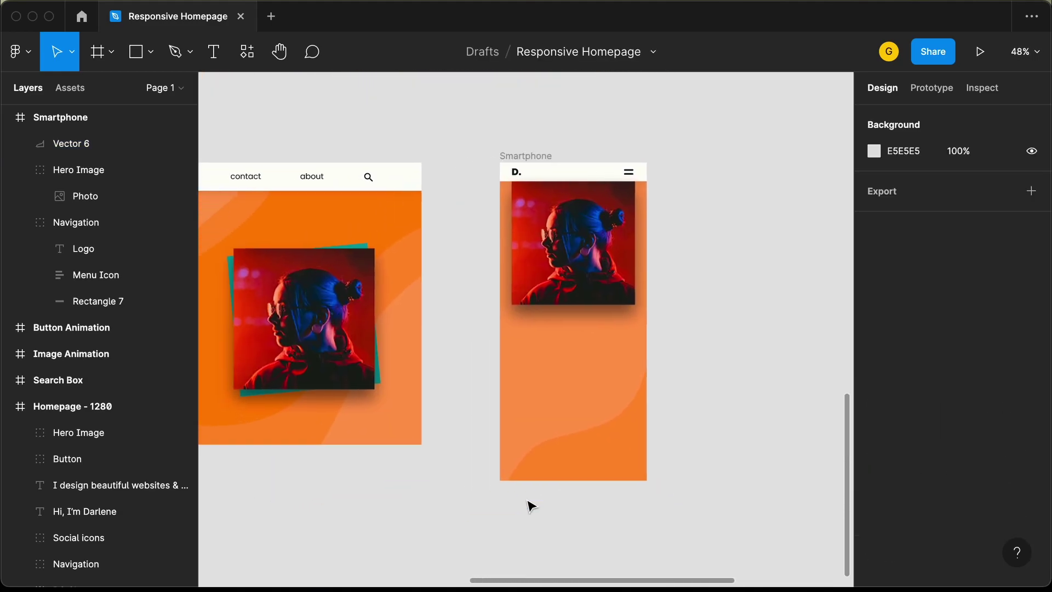
click(85, 511)
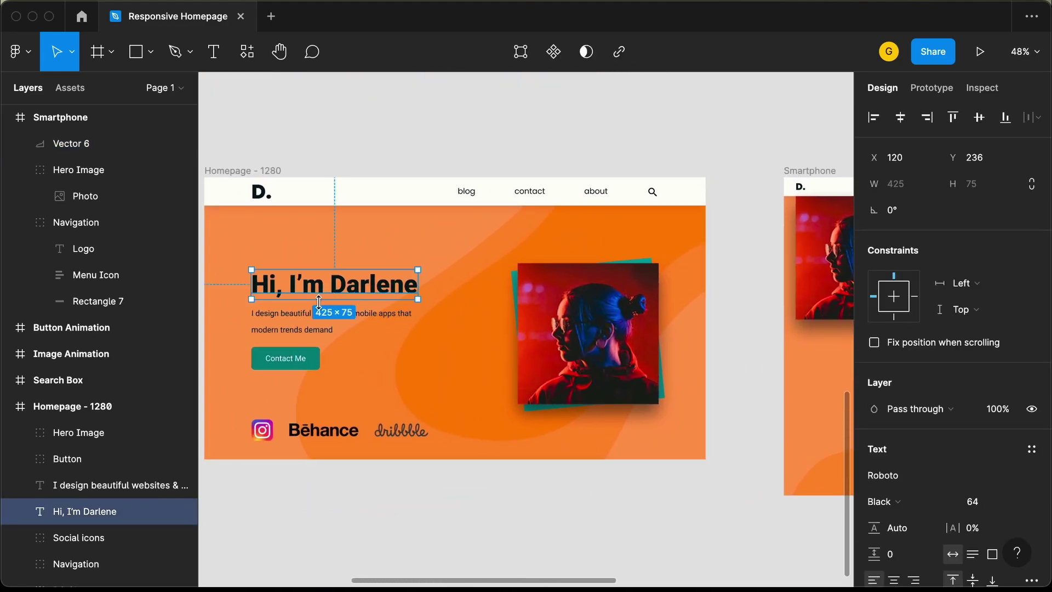
shift+click(110, 485)
shift+click(296, 360)
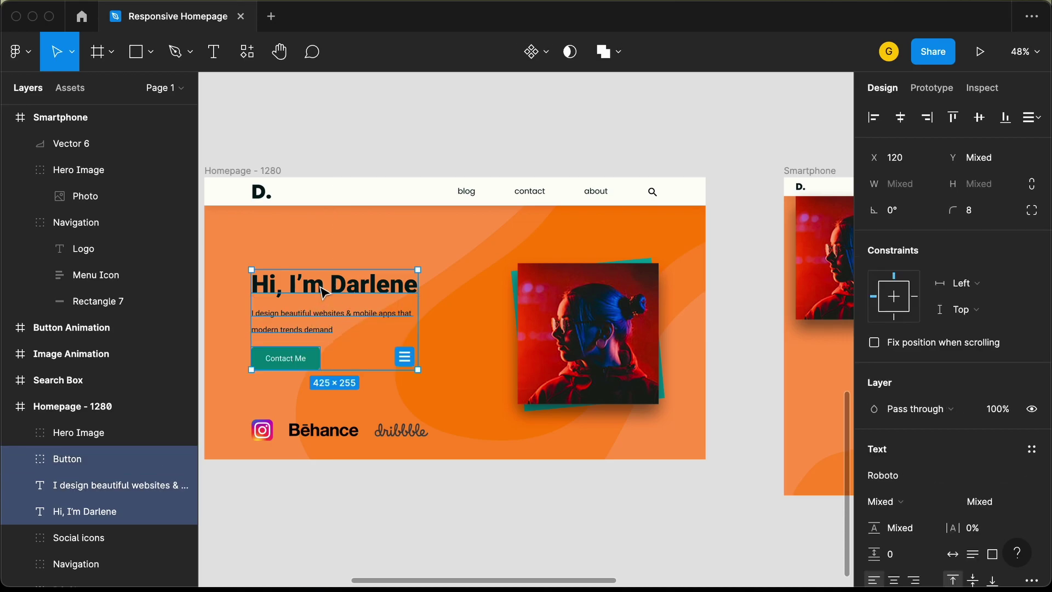
drag(323, 290, 624, 512)
scroll(623, 512, right, 3)
scroll(623, 512, down, 2)
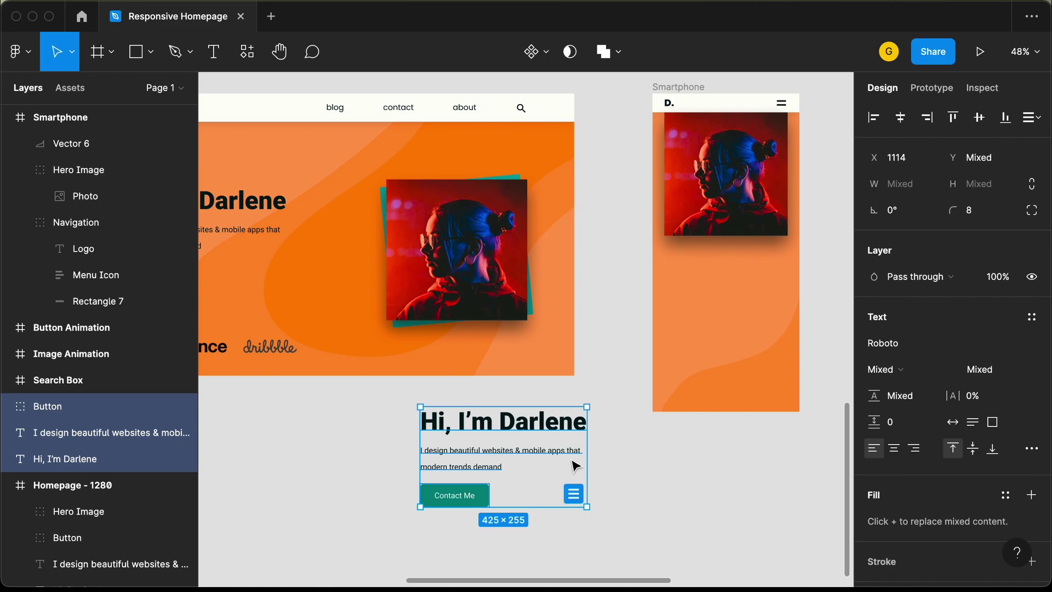
scroll(573, 464, up, 4)
scroll(575, 466, right, 2)
Set the copied heading's font size to 40.
click(582, 441)
click(503, 394)
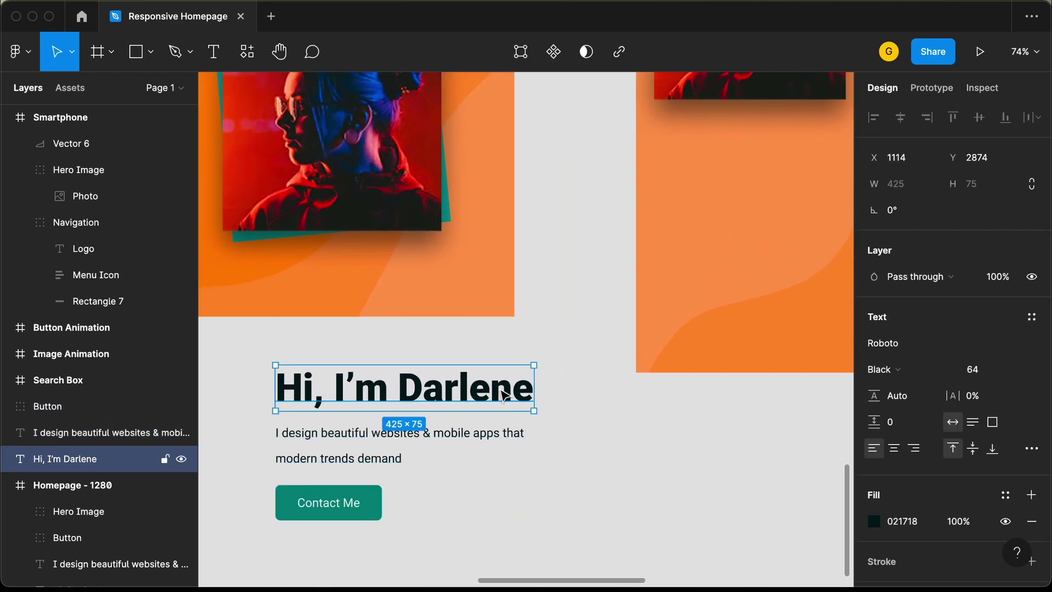
click(980, 375)
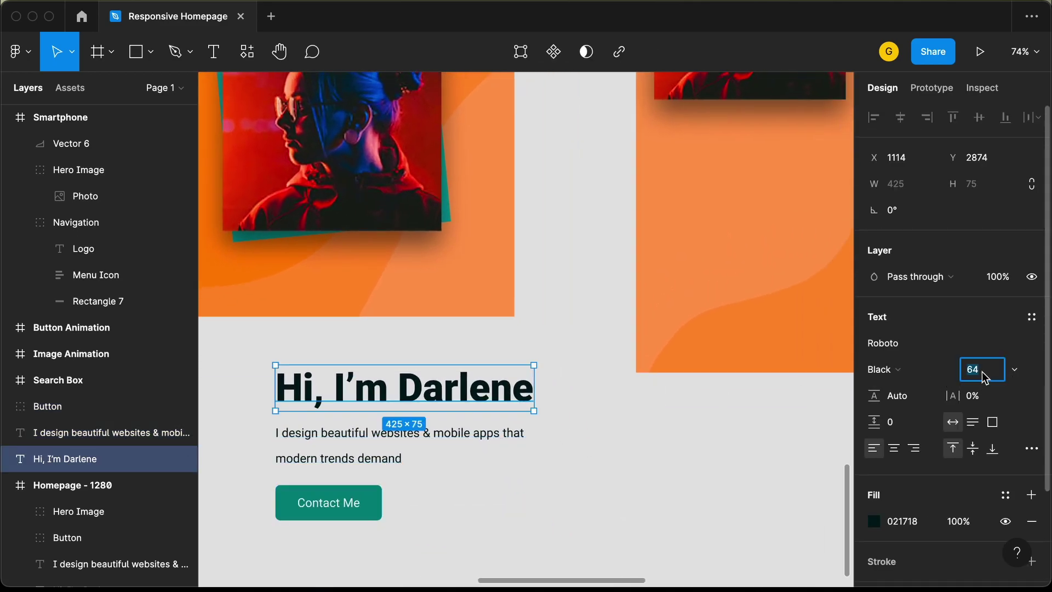
text(40)
key(Return)
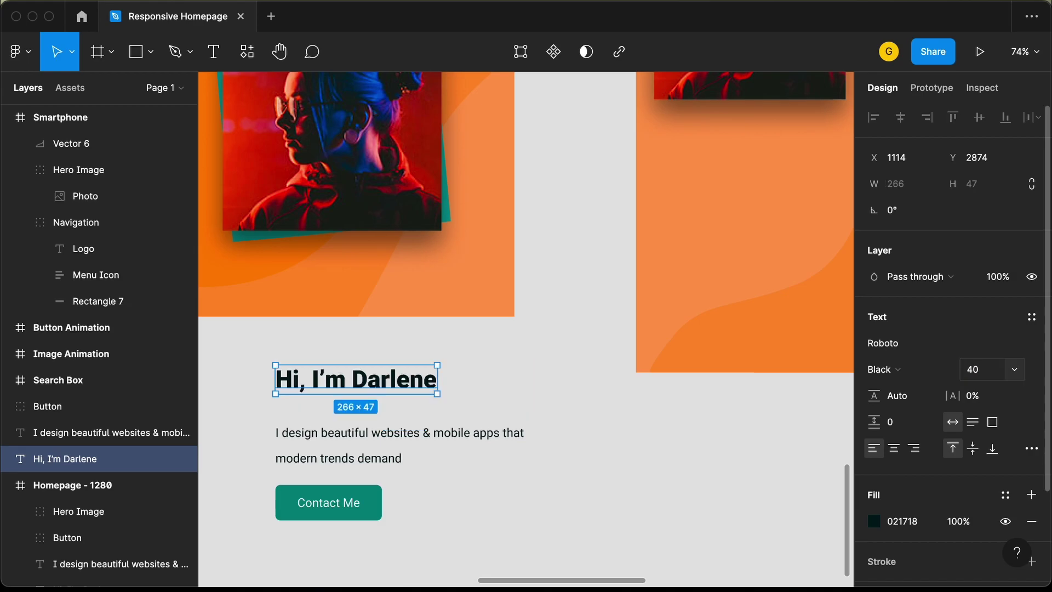
Set the copied paragraph to font size 16 and 266 px wide, and move it under the heading.
click(408, 442)
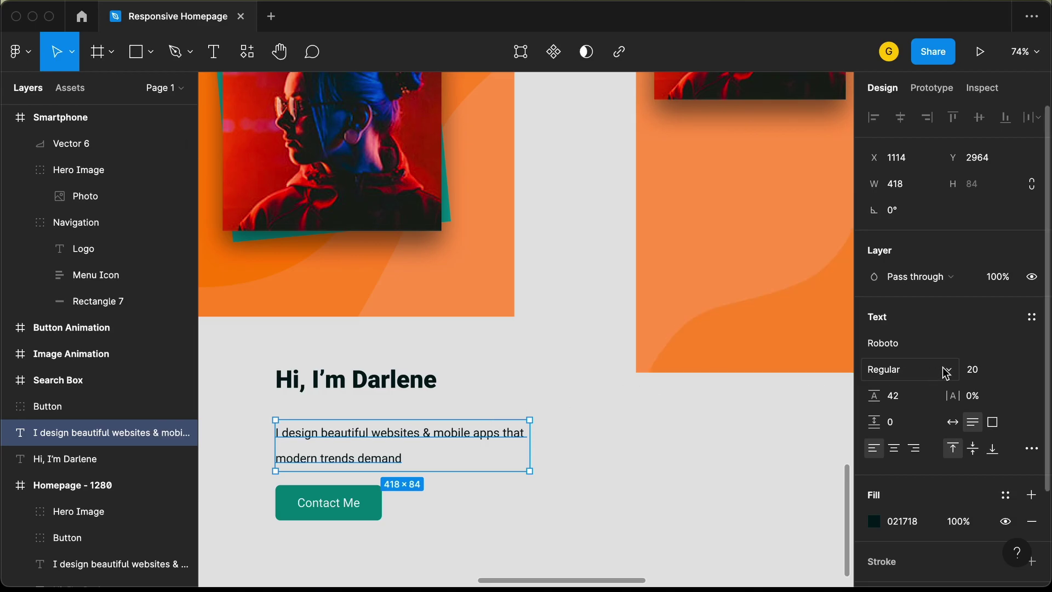
click(980, 371)
text(16)
key(Return)
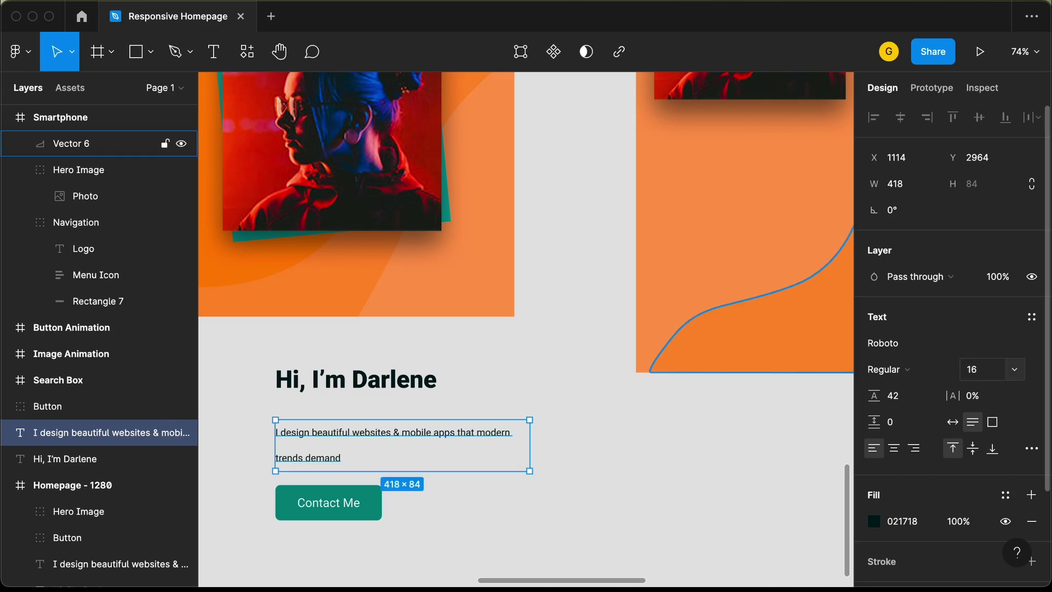
drag(530, 445, 437, 442)
drag(377, 434, 377, 412)
Set the Contact Me button label's font size to 16.
double_click(337, 499)
scroll(337, 503, up, 3)
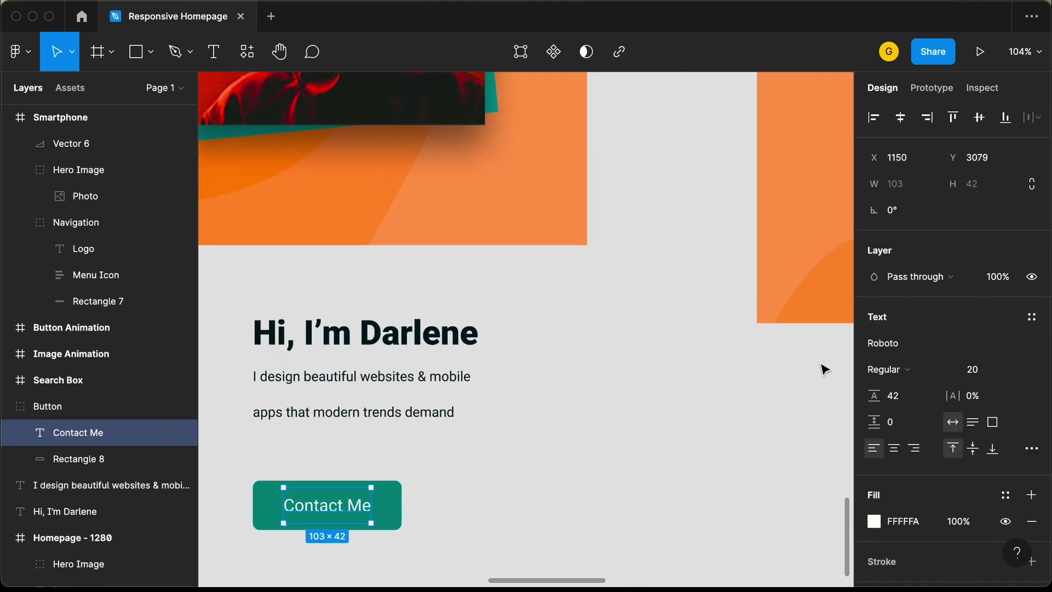
click(980, 369)
text(1)
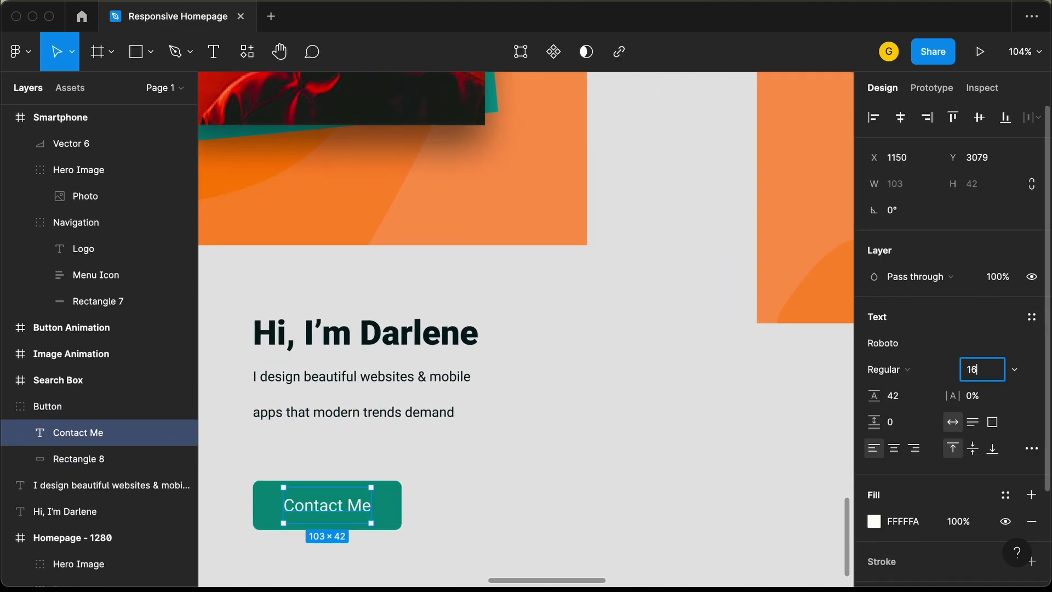
text(6)
key(Return)
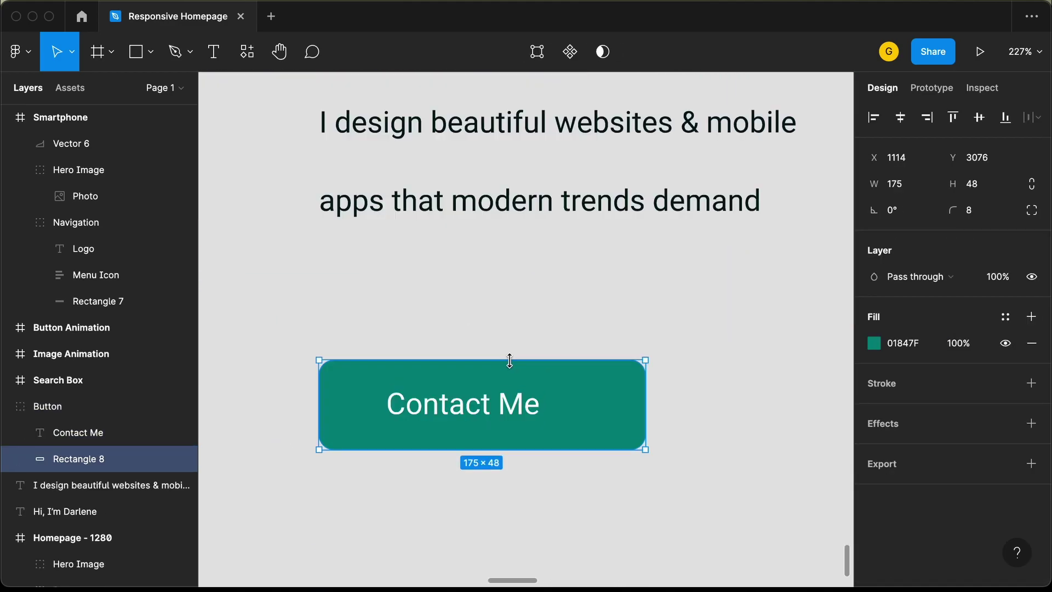
Narrow the Contact Me button to 143×42 and move it up under the intro text.
drag(510, 360, 510, 366)
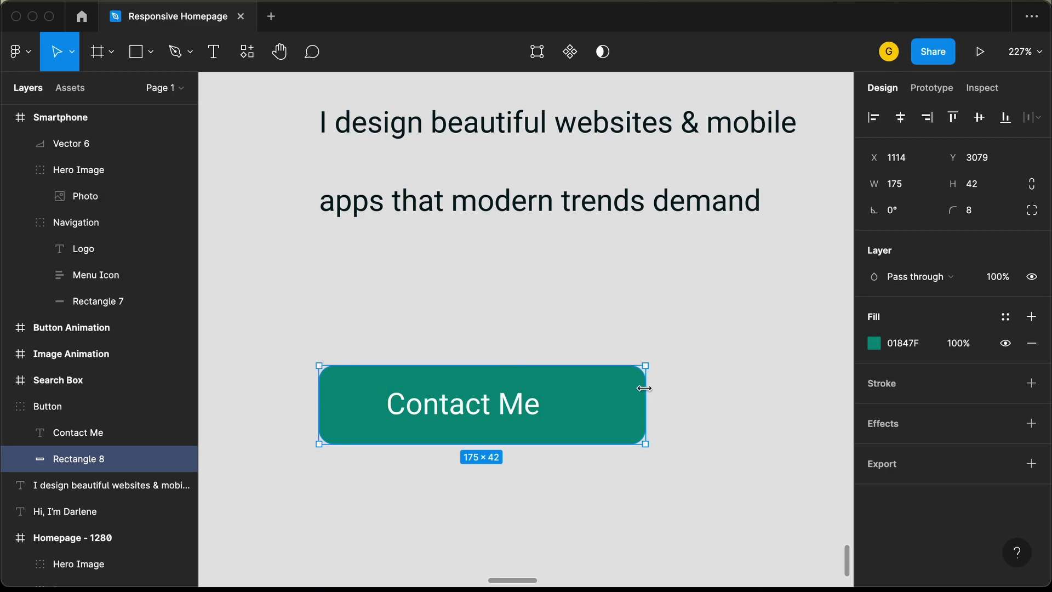
click(505, 420)
key(Left)
key(Left)
key(Left)
key(Left)
key(Left)
key(Left)
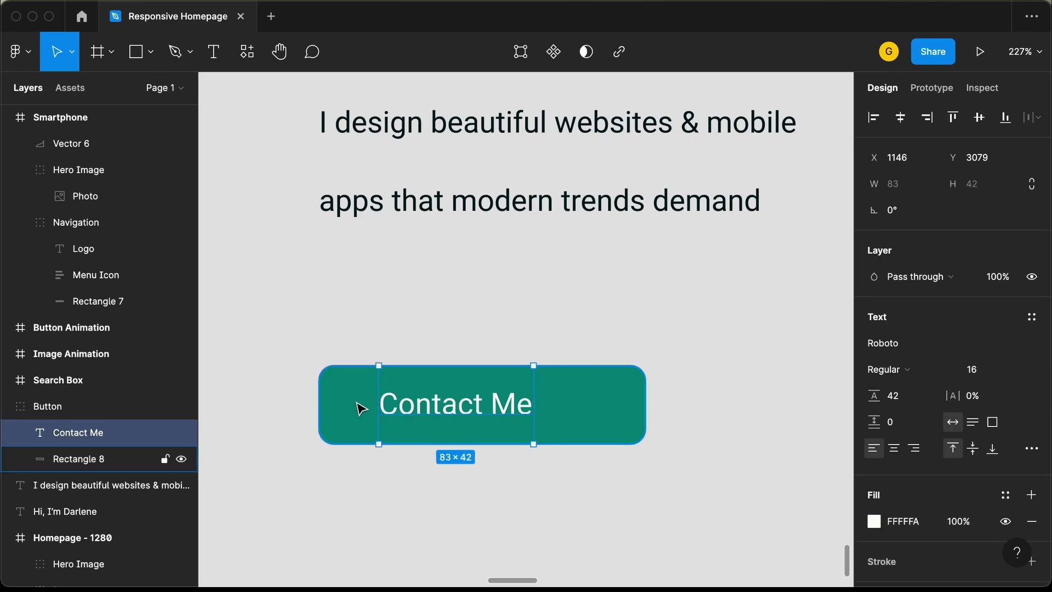
click(597, 404)
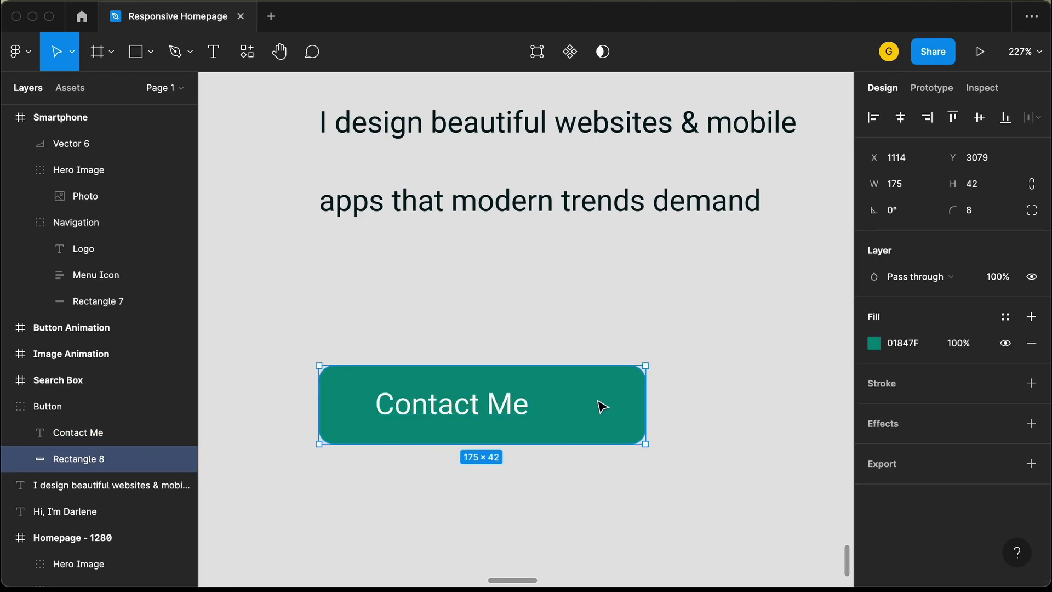
drag(640, 403, 588, 403)
key(Escape)
drag(464, 419, 464, 335)
scroll(464, 335, down, 2)
scroll(468, 340, down, 5)
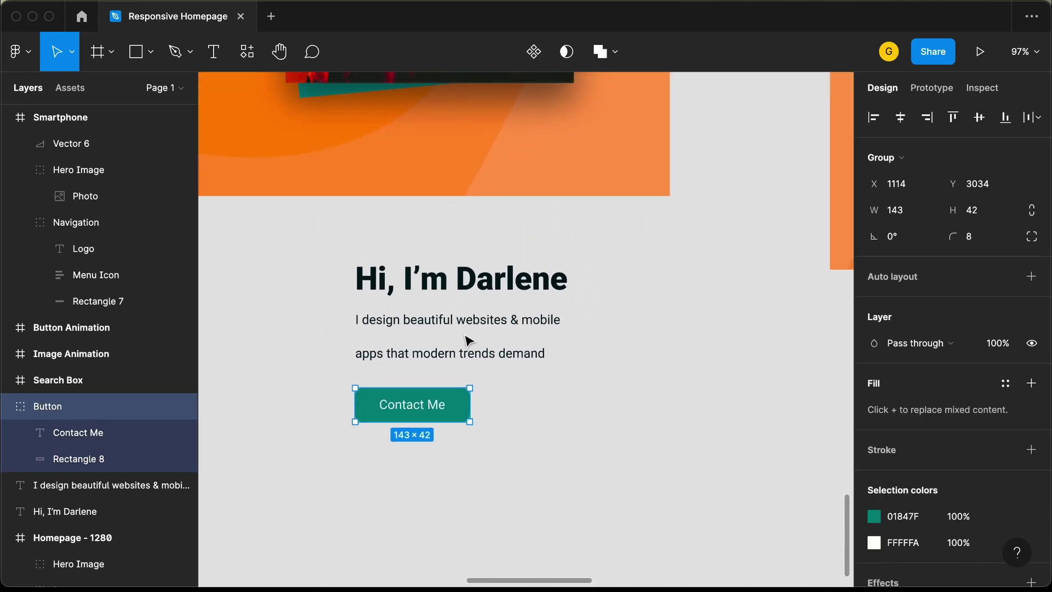
Reduce the intro paragraph's line height to 36.
click(467, 341)
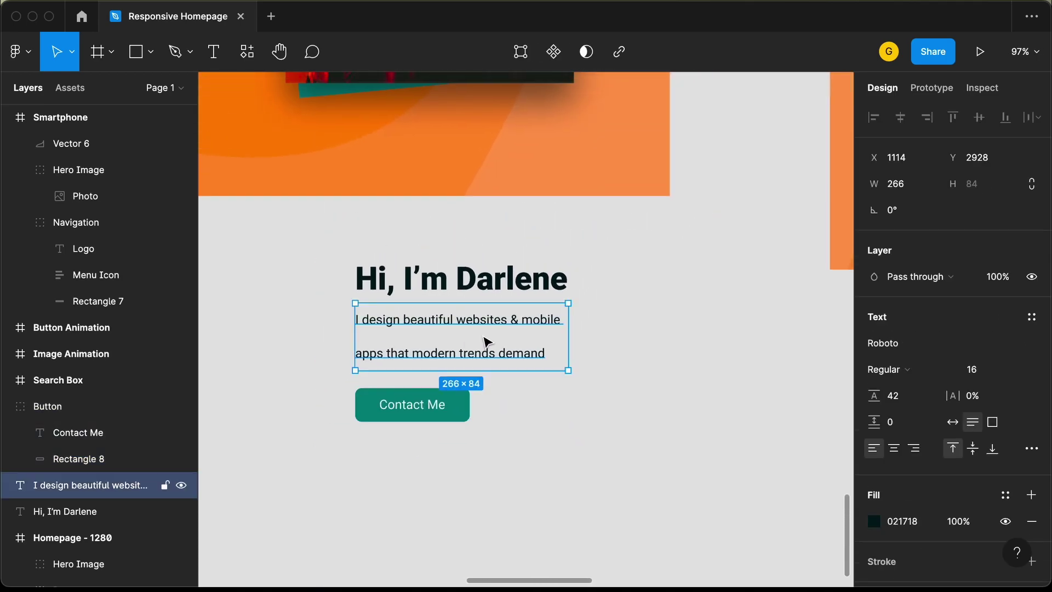
click(913, 401)
key(Down)
key(Down)
key(Down)
key(Down)
key(Down)
key(Down)
key(Down)
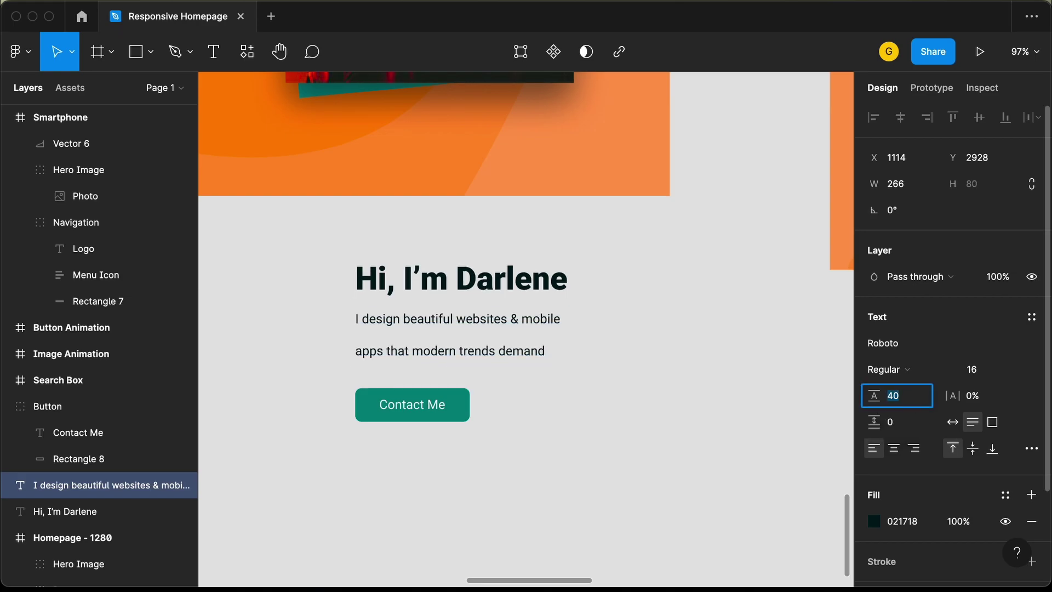
key(Up)
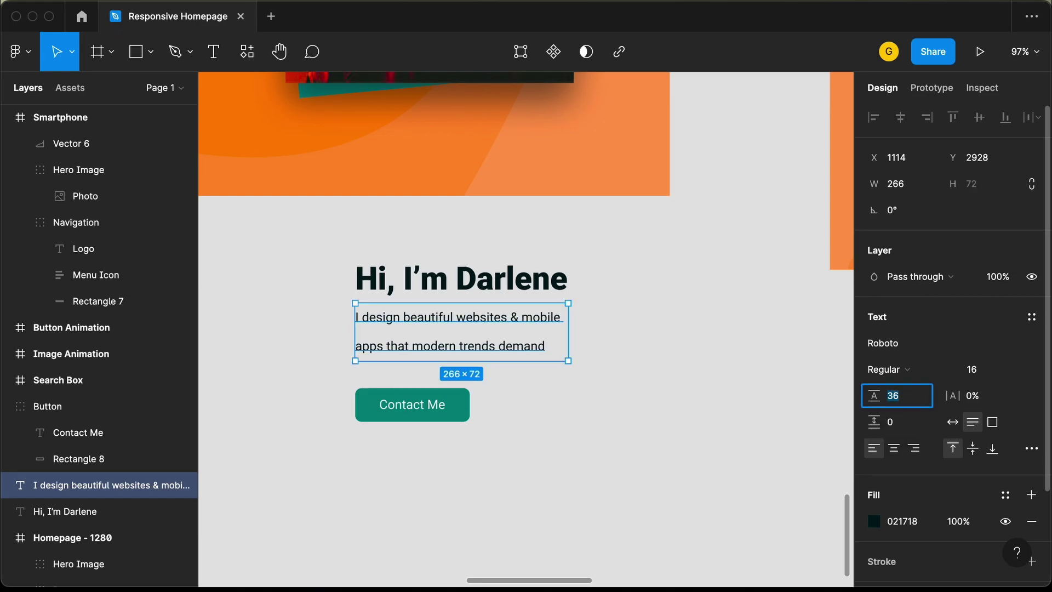
Move the heading, intro text and Contact Me block into the Smartphone frame at X 33.
drag(485, 373, 392, 449)
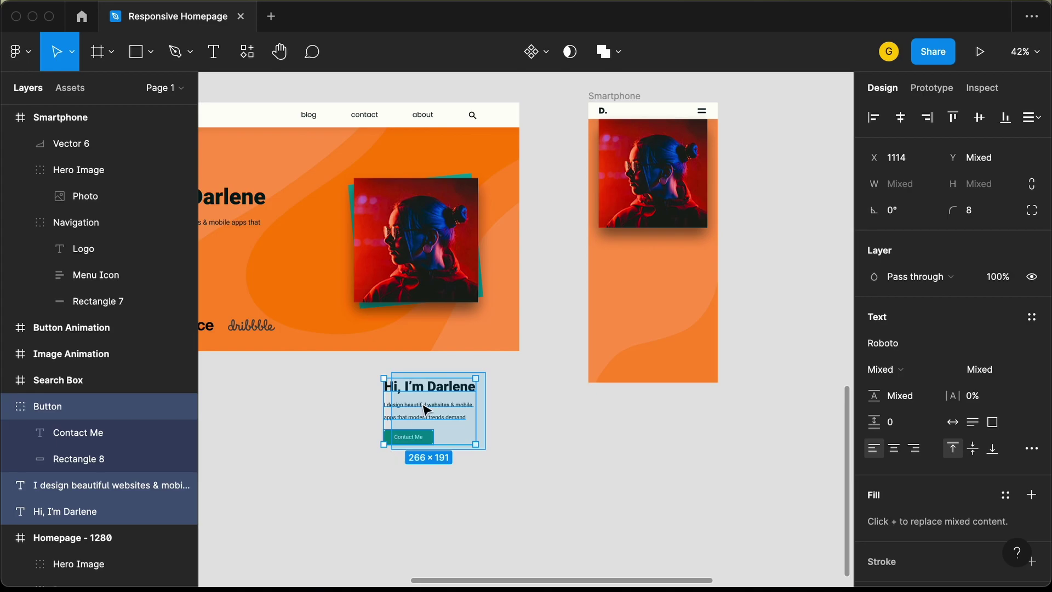
drag(438, 390, 656, 273)
scroll(658, 254, up, 5)
scroll(532, 292, up, 4)
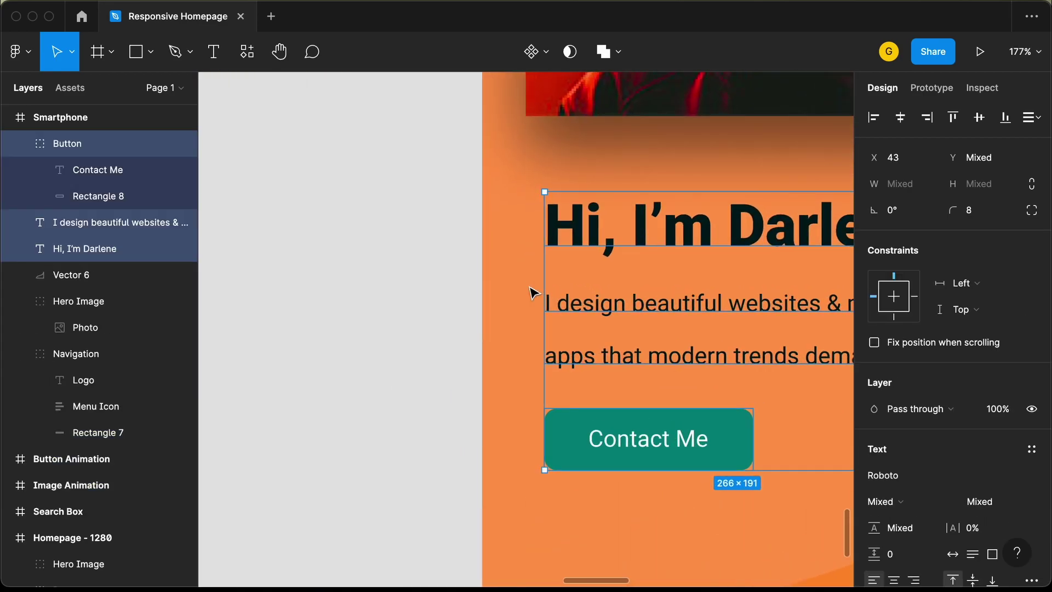
scroll(516, 298, right, 3)
key(shift+Left)
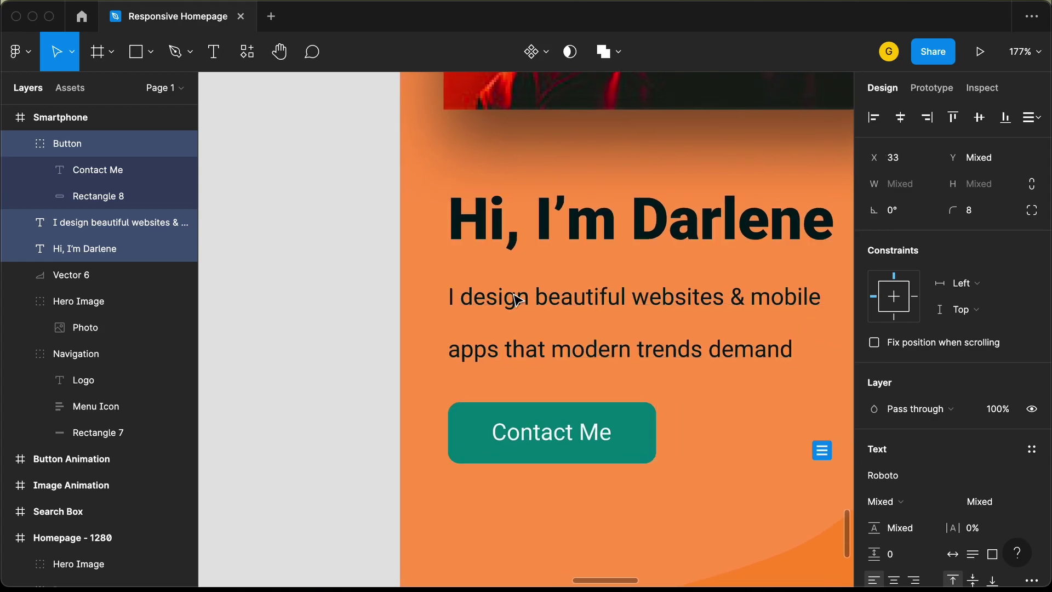
key(alt)
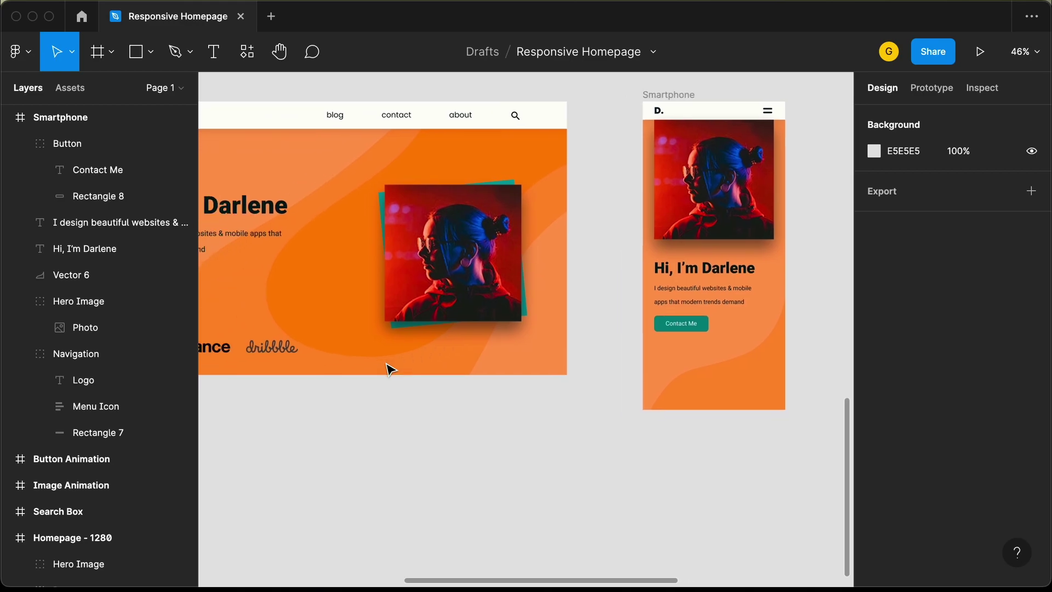
scroll(390, 369, left, 3)
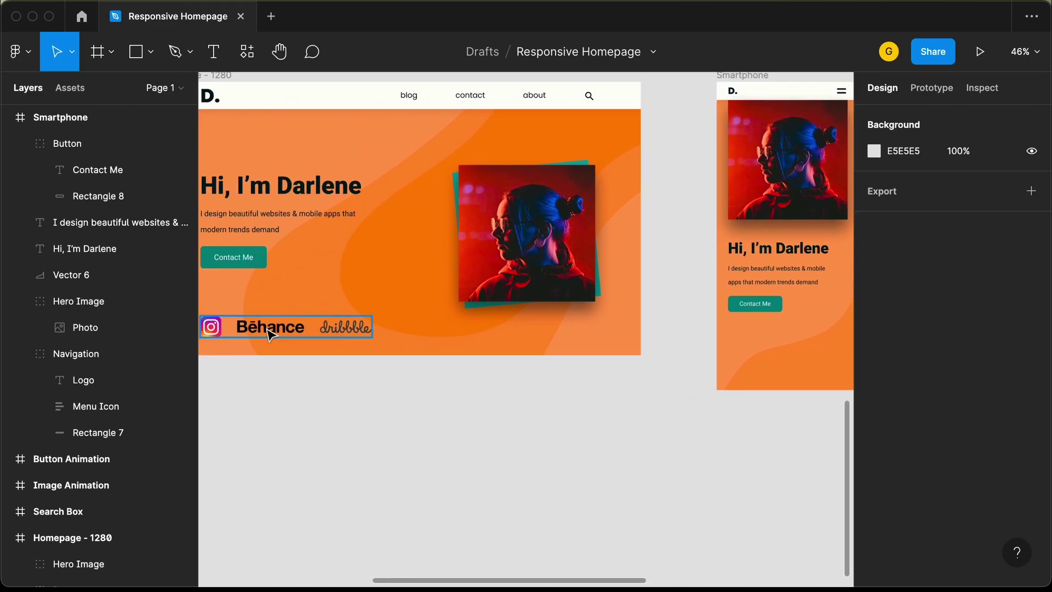
Duplicate the Social icons group and resize its Instagram icon to 30×30.
drag(269, 334, 628, 440)
scroll(626, 436, right, 3)
scroll(585, 436, up, 5)
double_click(288, 408)
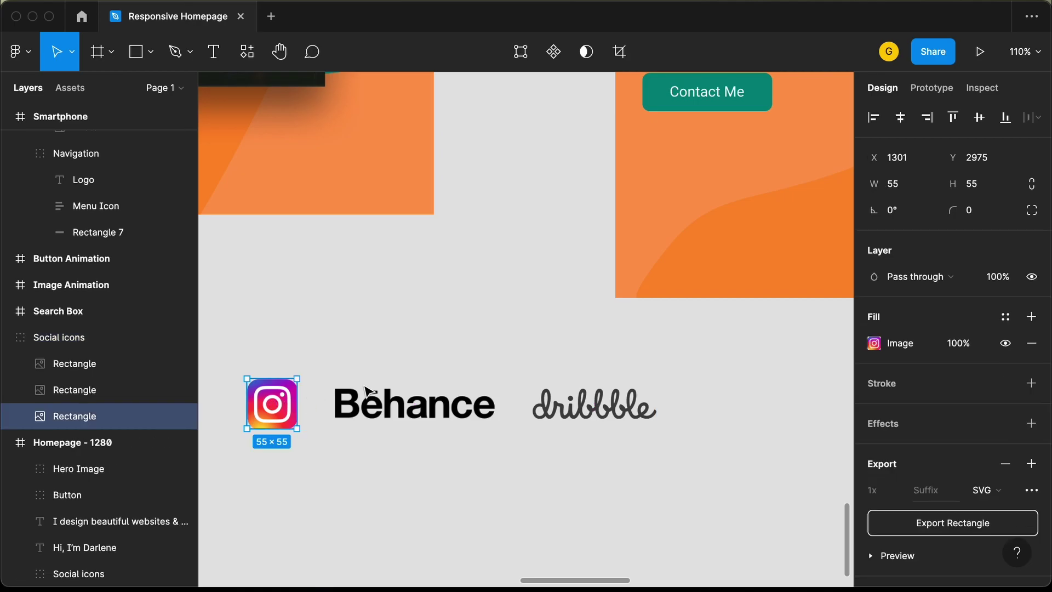
click(1005, 192)
text(30)
key(Return)
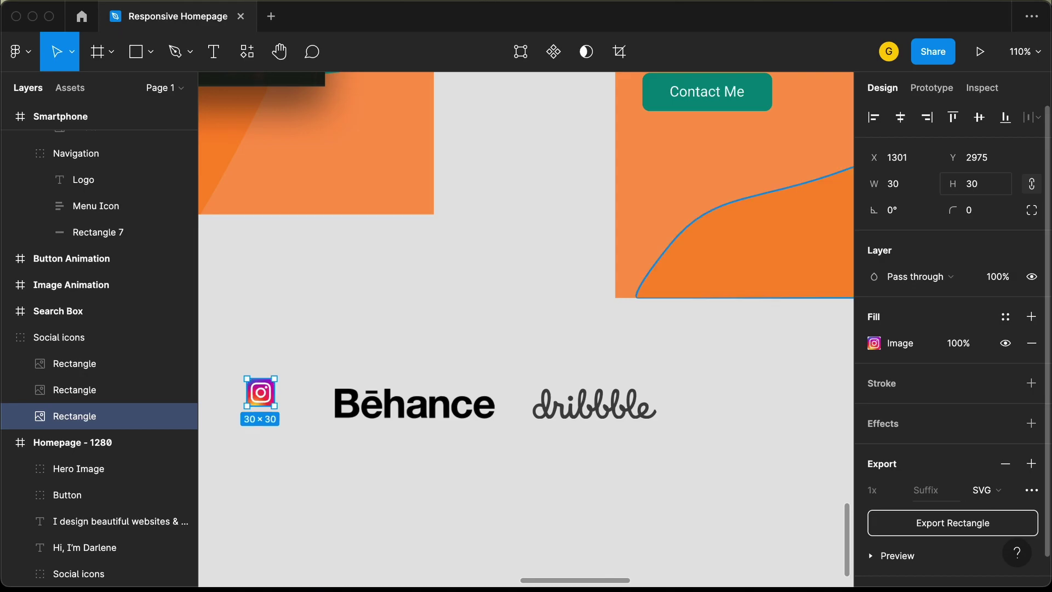
key(Escape)
Set the Behance and dribbble logos to a height of 24.
click(441, 421)
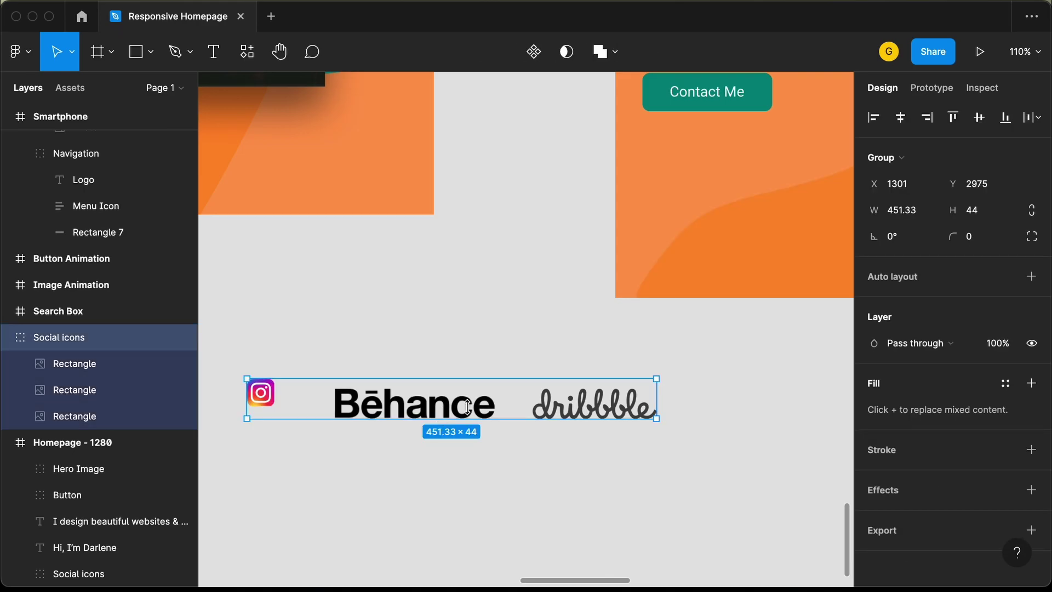
double_click(446, 417)
click(1005, 187)
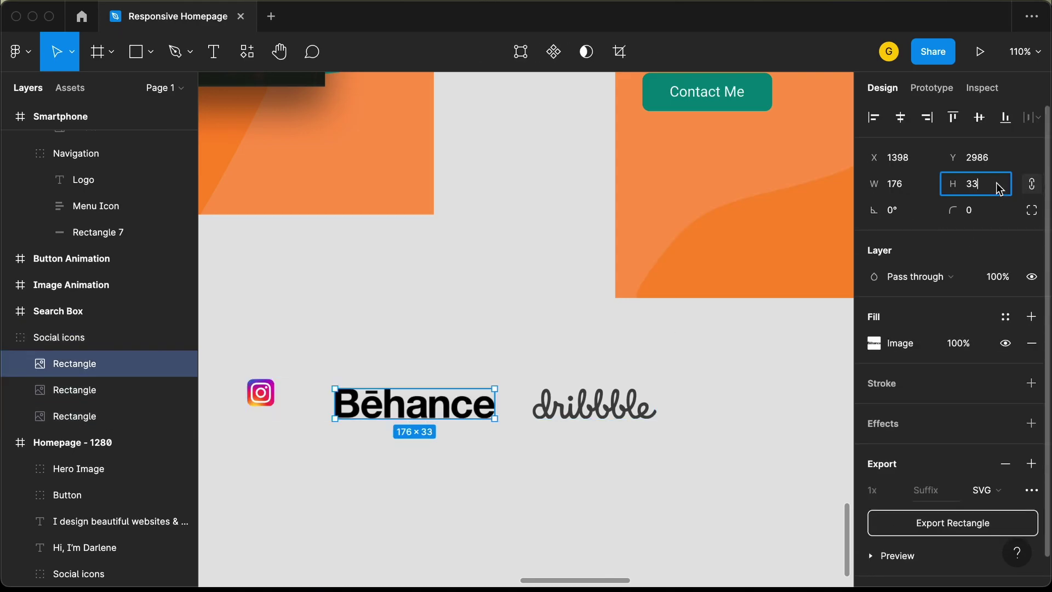
text(24)
key(Return)
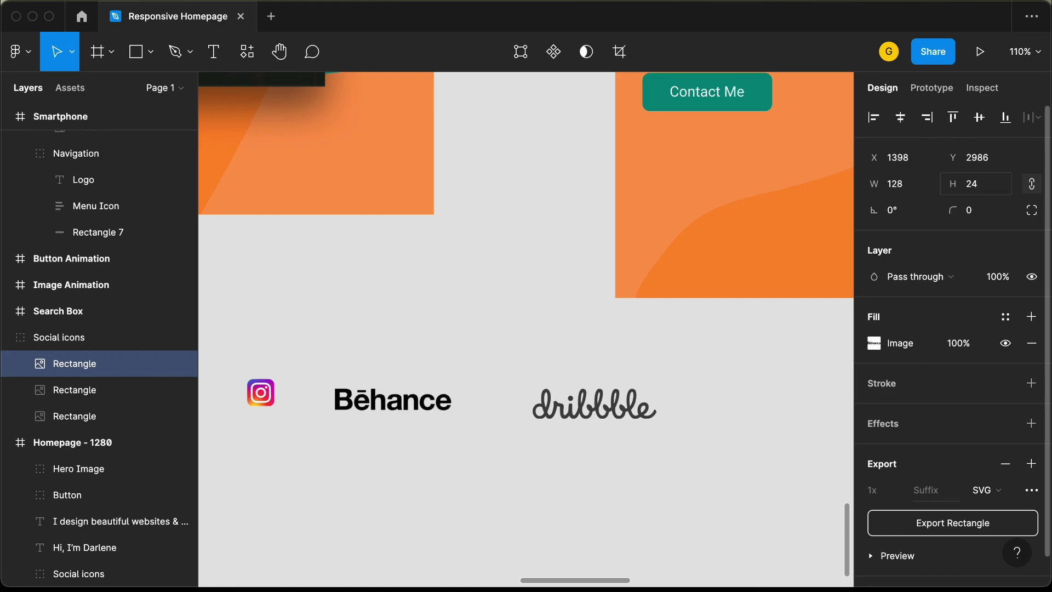
click(614, 408)
click(981, 186)
text(24)
key(Return)
Move the icons closer together and place the row inside the Smartphone frame.
scroll(472, 397, up, 5)
drag(472, 398, 419, 382)
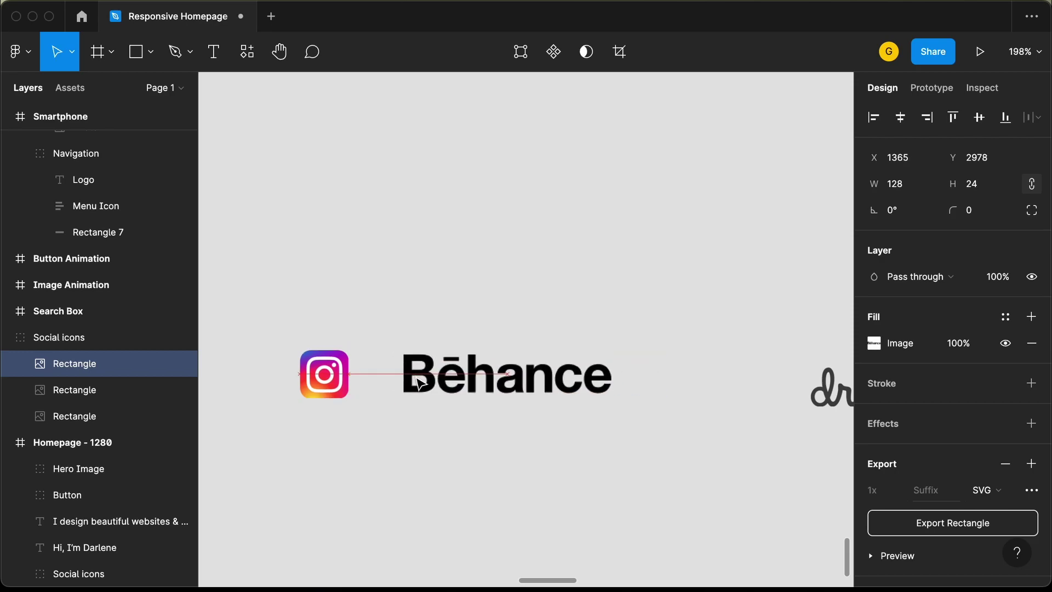
drag(827, 392, 667, 378)
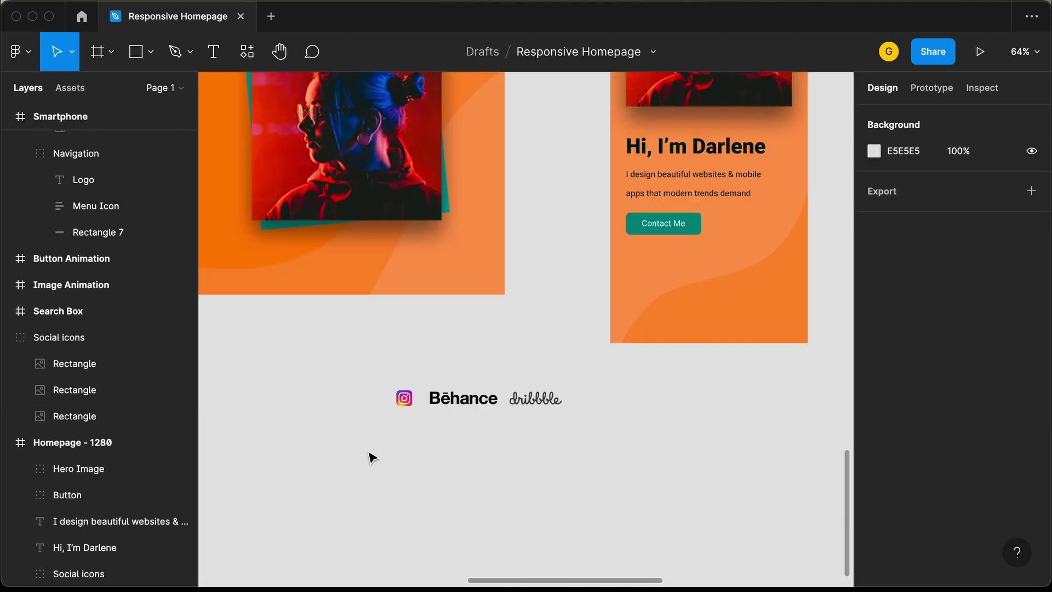
drag(369, 453, 578, 376)
drag(480, 402, 709, 323)
Vertically centre the Instagram, Behance and dribbble icons and tidy them to even 29 px spacing.
scroll(793, 318, up, 6)
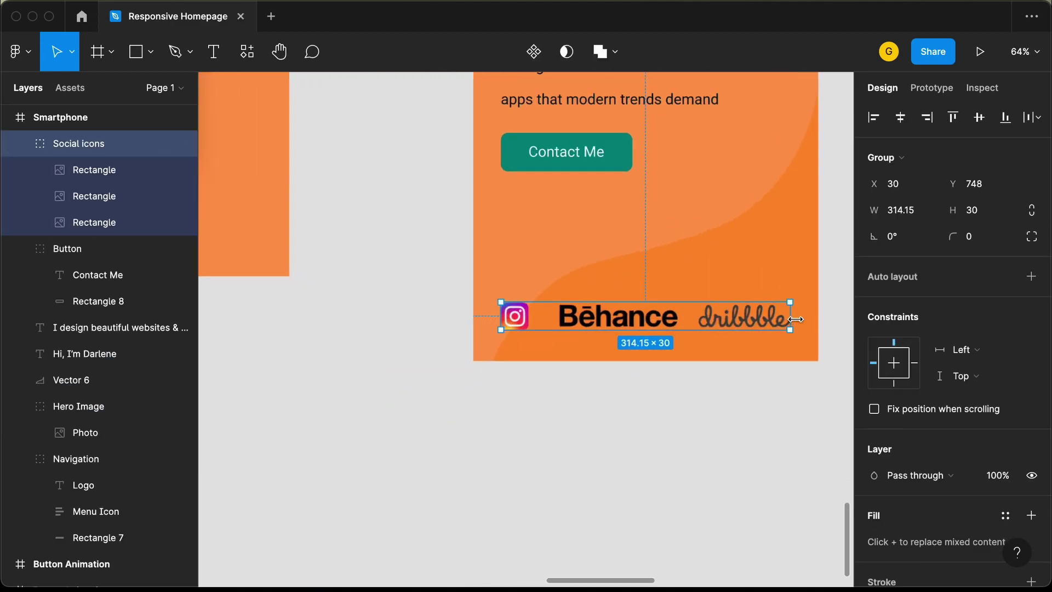
key(alt)
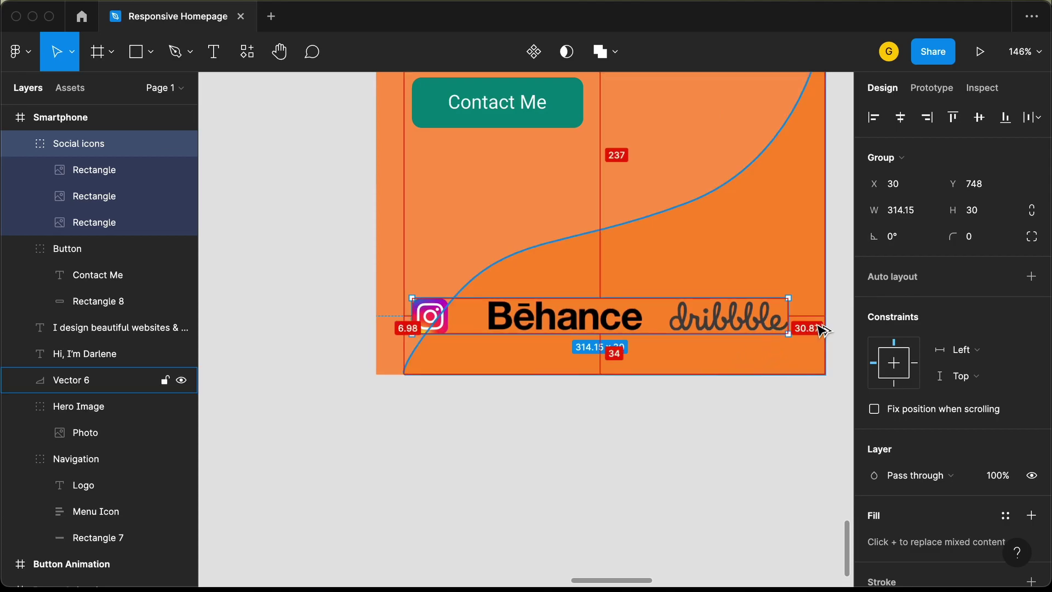
double_click(774, 319)
key(alt+Right)
click(438, 318)
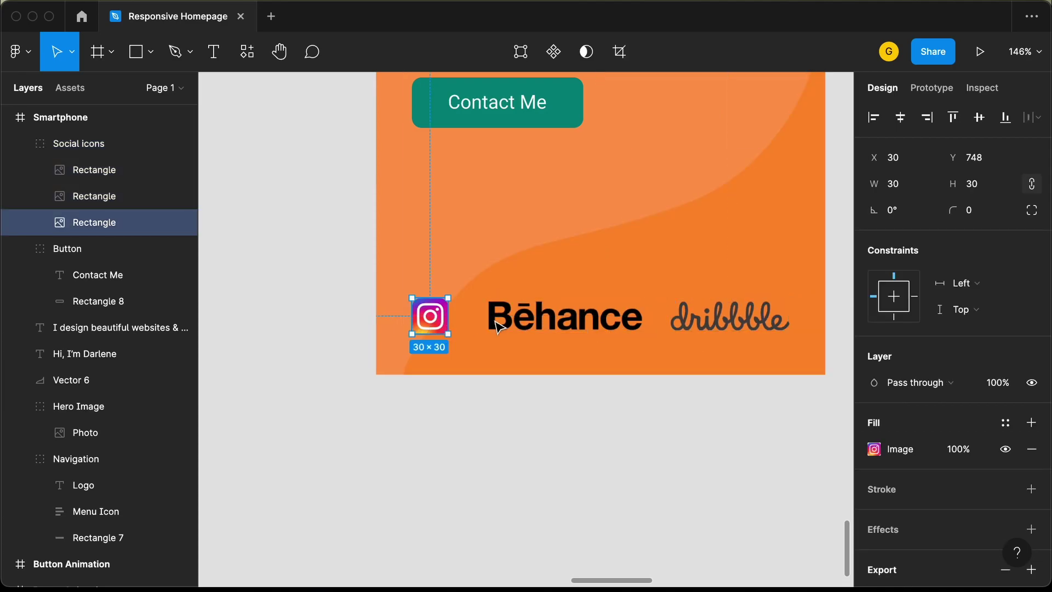
shift+click(548, 316)
shift+click(712, 316)
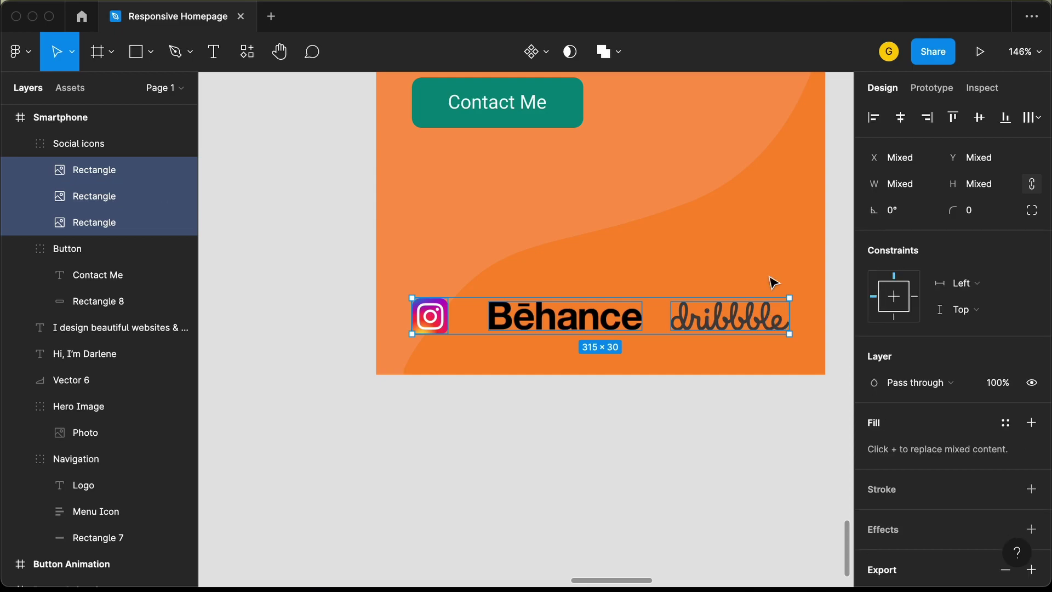
click(980, 125)
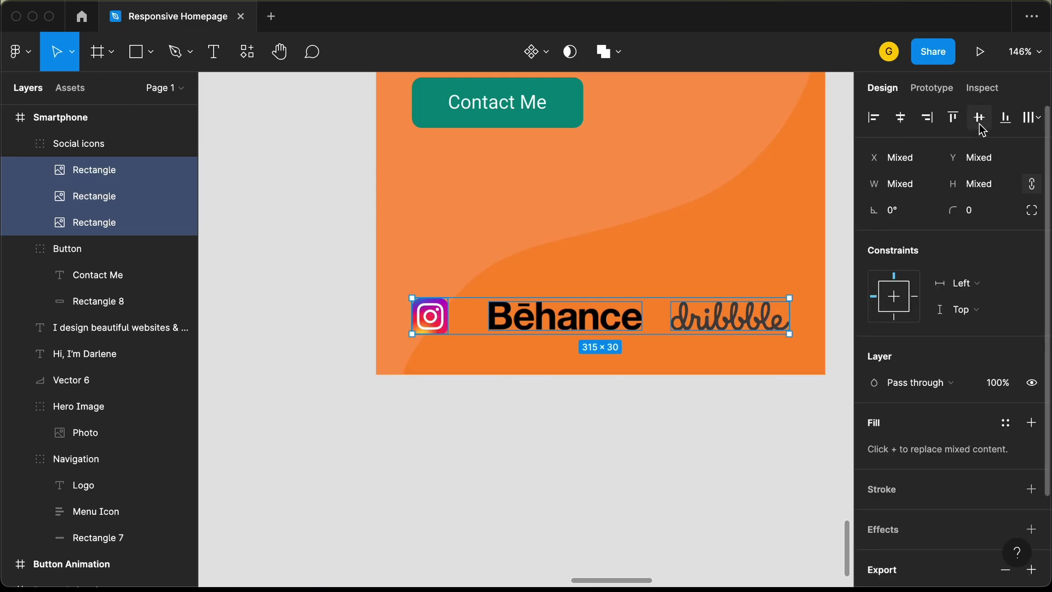
click(1033, 119)
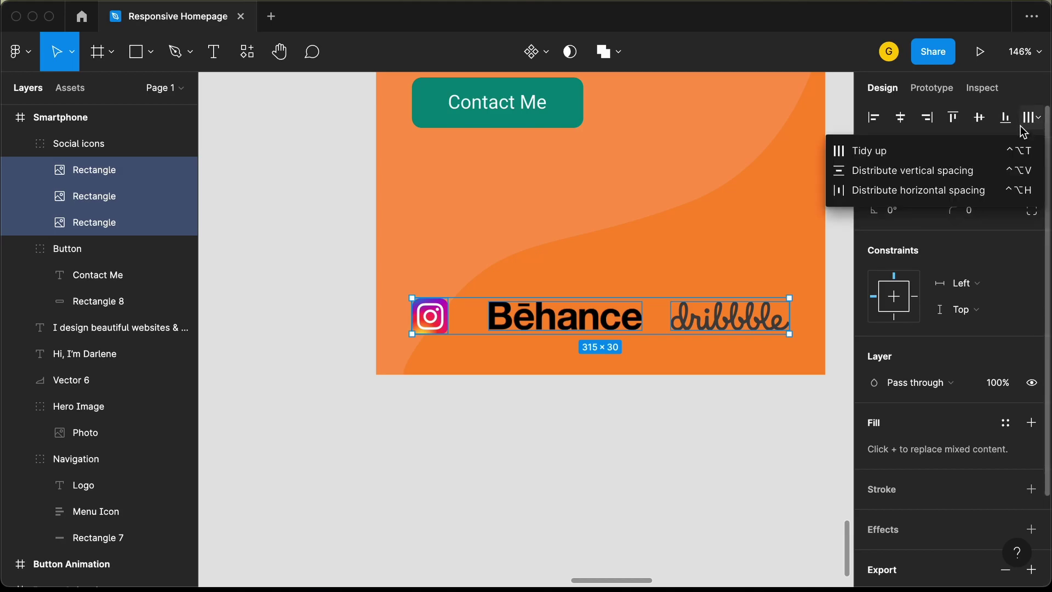
click(960, 151)
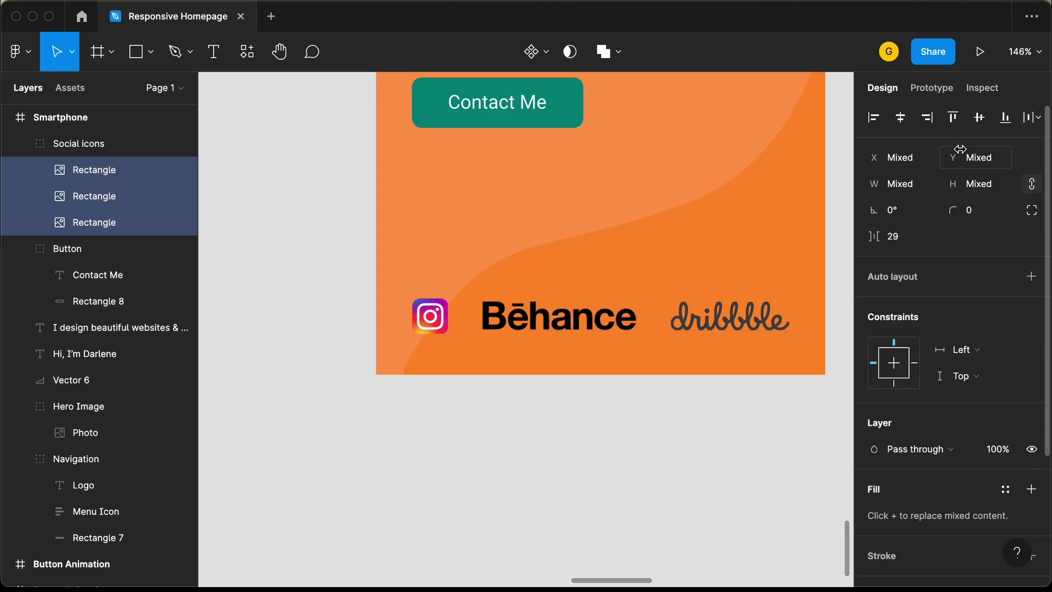
click(630, 461)
scroll(630, 461, down, 10)
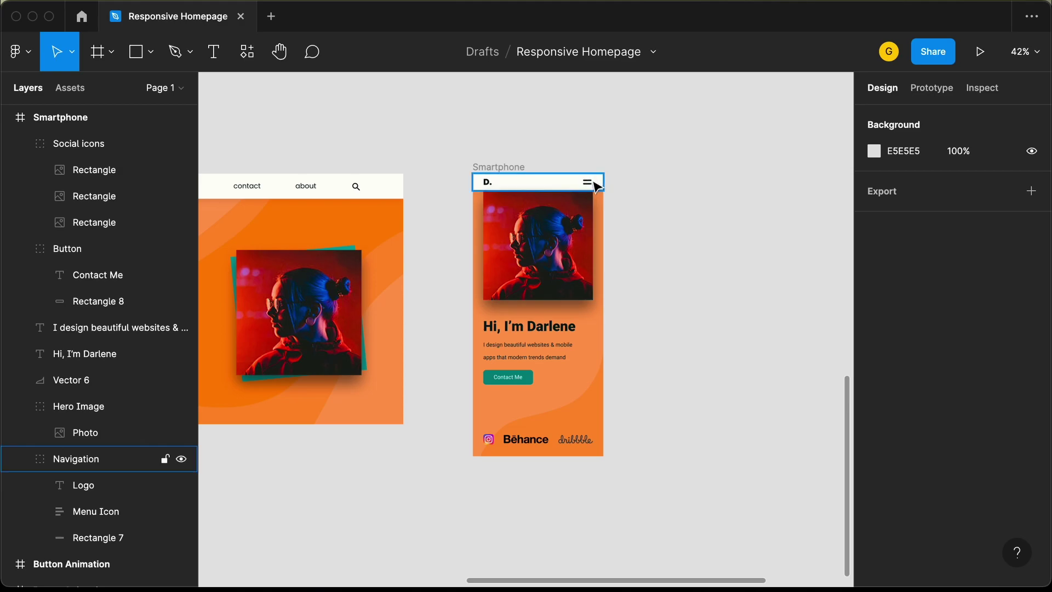
scroll(663, 205, up, 5)
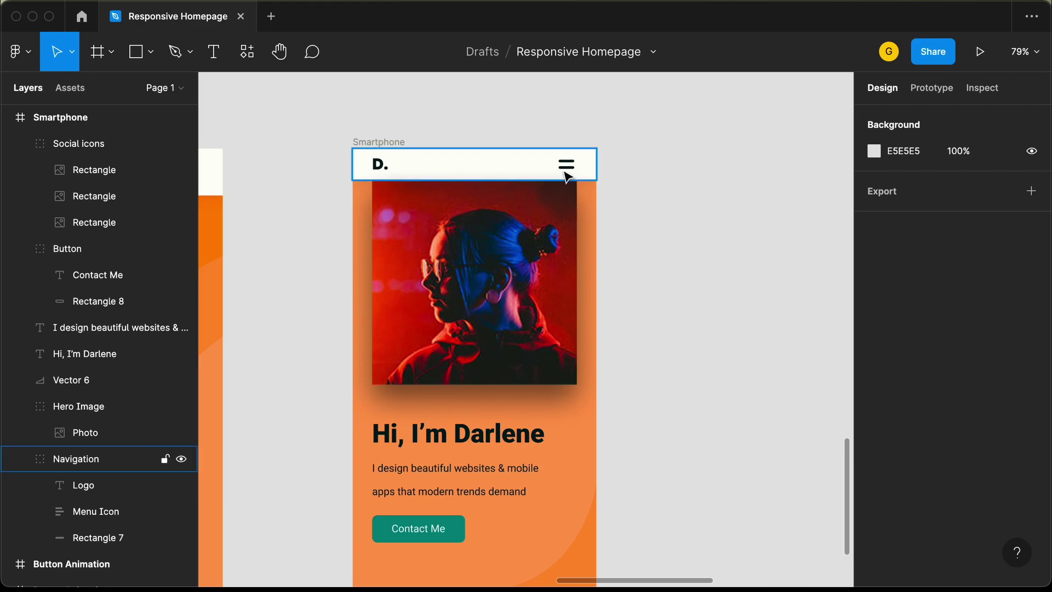
scroll(564, 173, down, 3)
scroll(493, 164, down, 1)
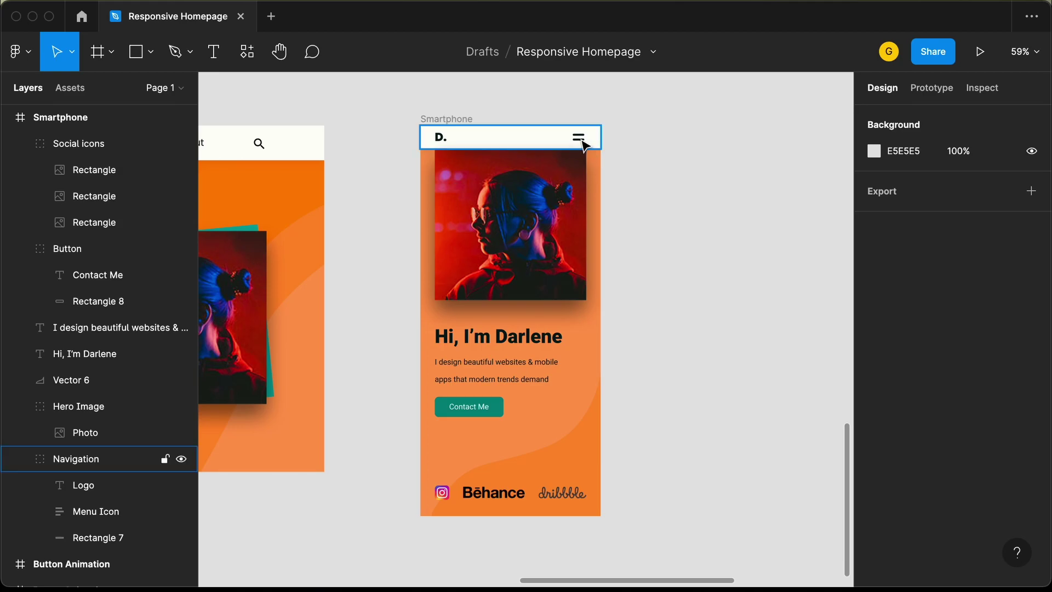
scroll(657, 194, down, 2)
scroll(657, 195, up, 3)
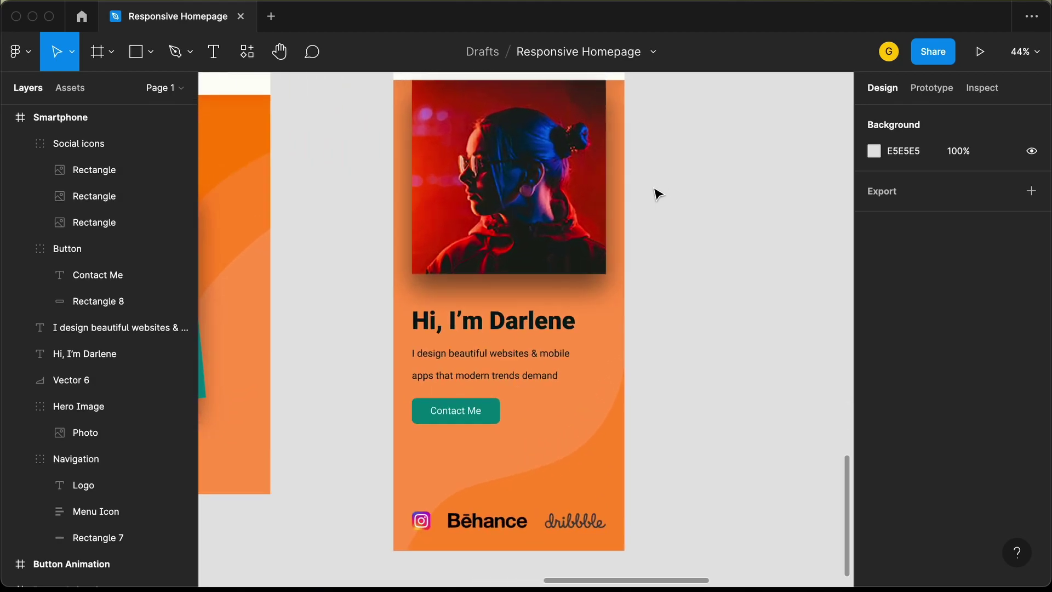
scroll(658, 194, left, 2)
scroll(657, 195, down, 1)
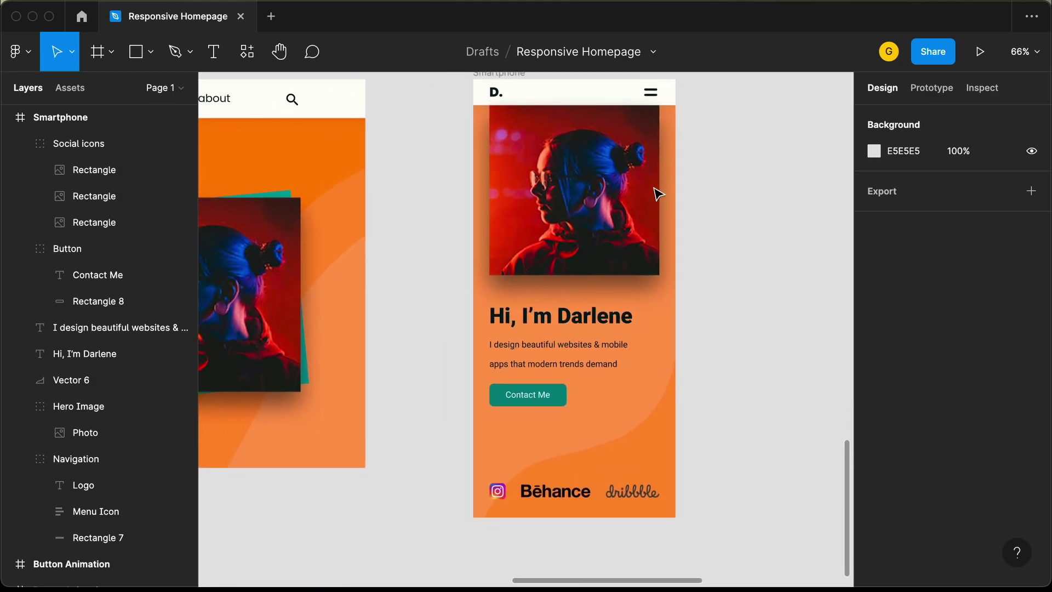